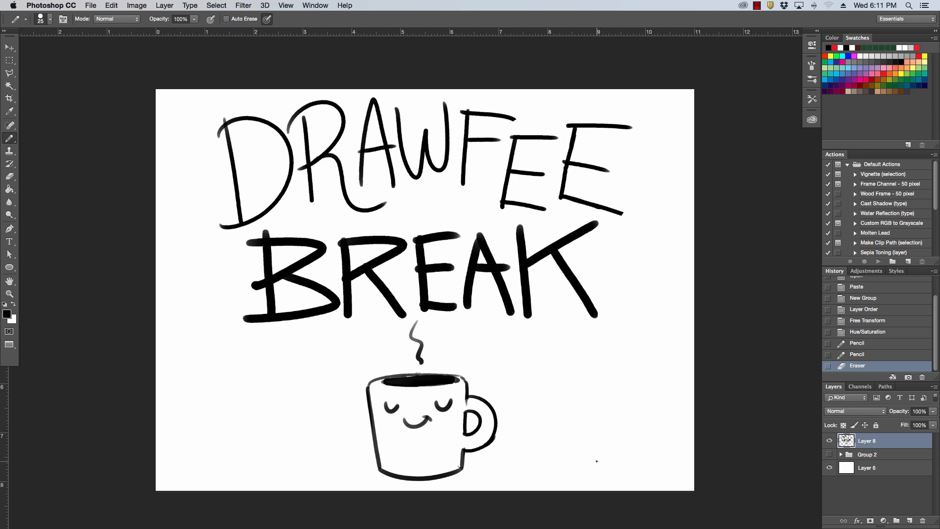
Hide Layer 8, show the Group 2 comic artwork and expand the group.
left_click(829, 441)
left_click(829, 454)
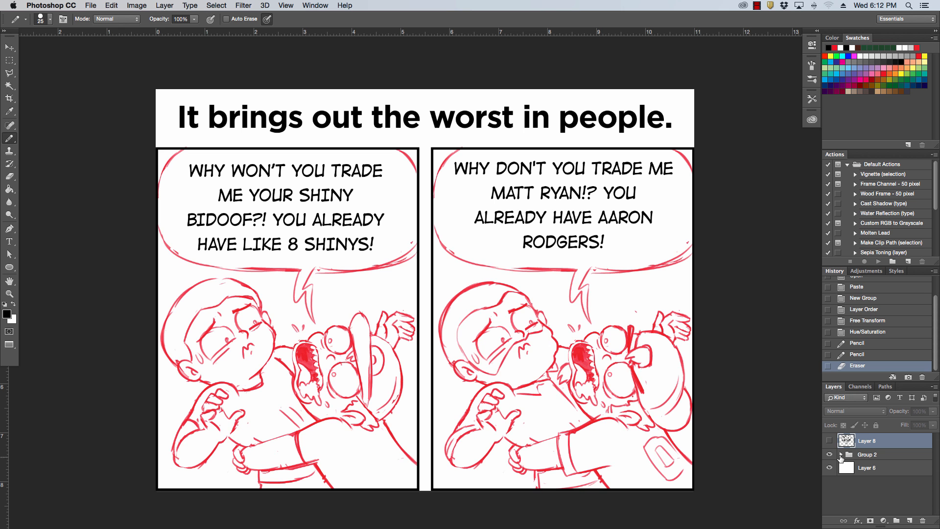
left_click(850, 454)
left_click(842, 455)
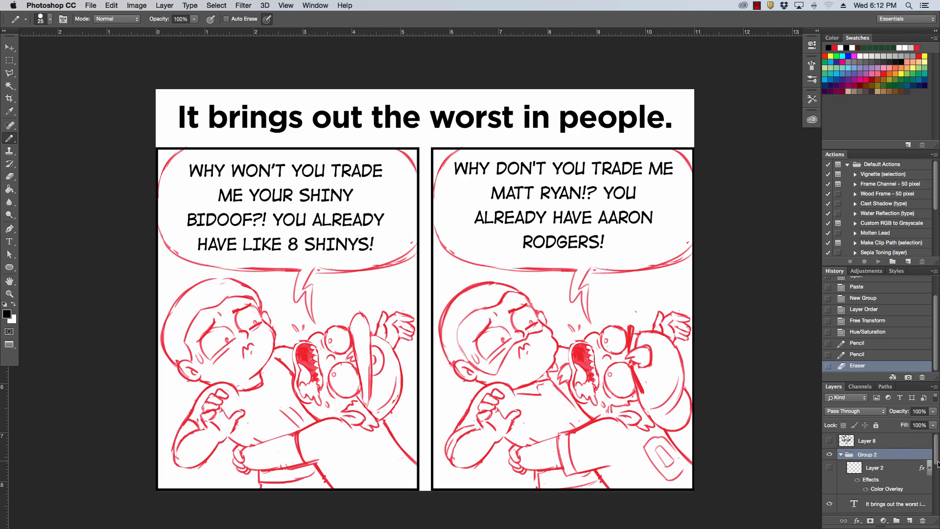
Add a new empty layer directly above Layer 7 copy inside Group 2.
left_click_drag(937, 463, 937, 523)
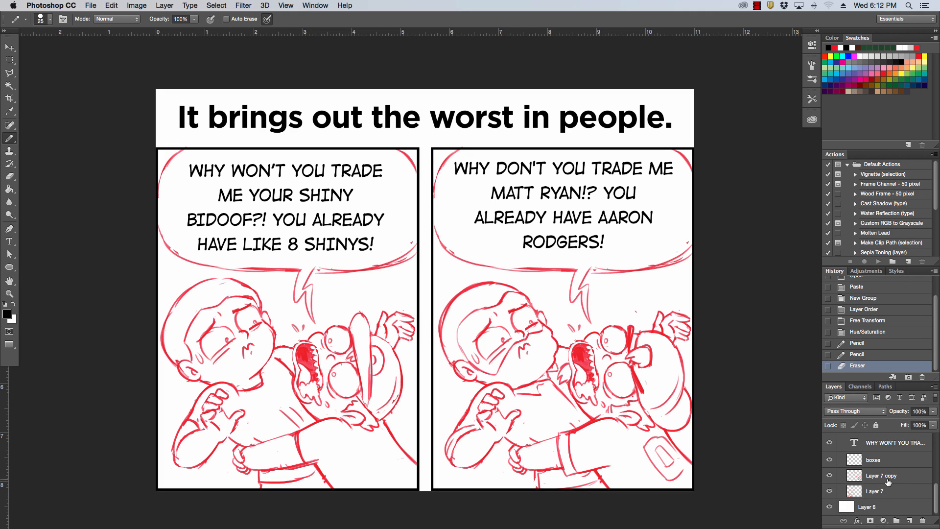
left_click(909, 481)
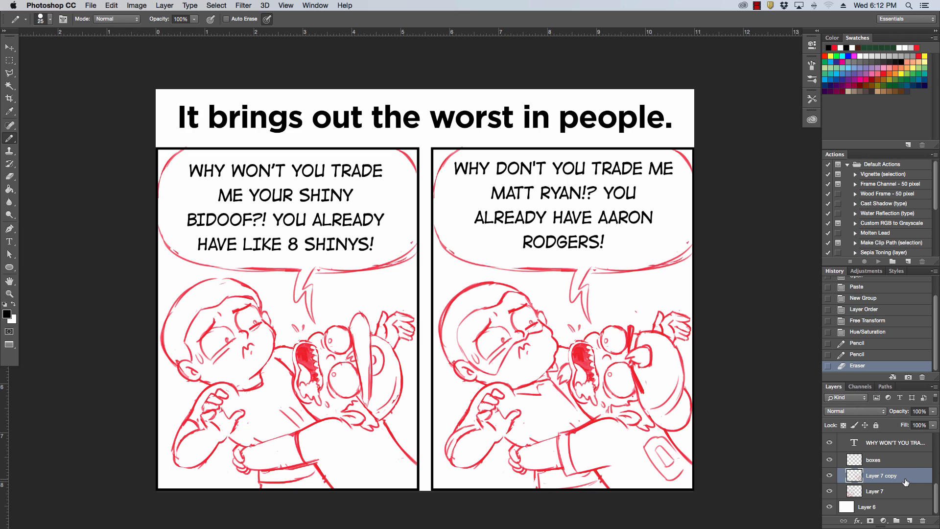
left_click(911, 520)
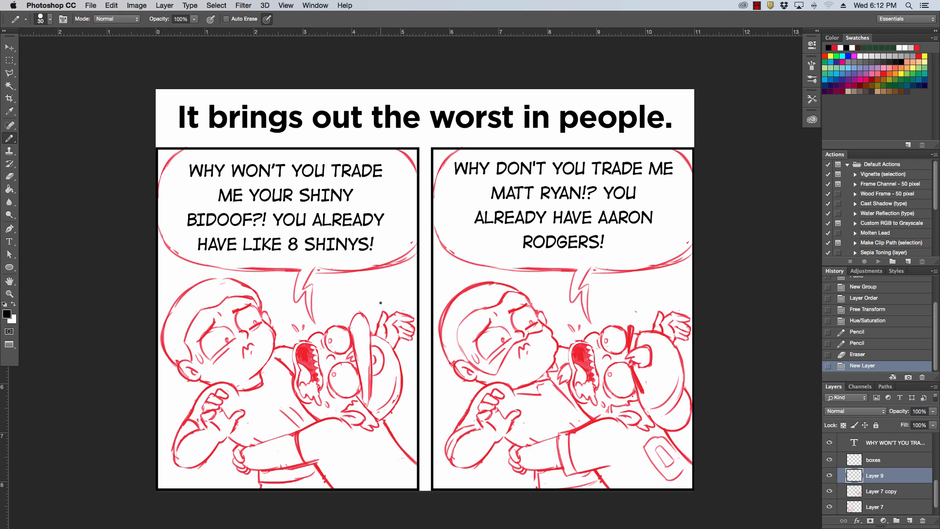
Lower the opacity of the sketch layers Layer 7 and Layer 7 copy to 64% and make Layer 9 active again.
left_click_drag(581, 329, 562, 319)
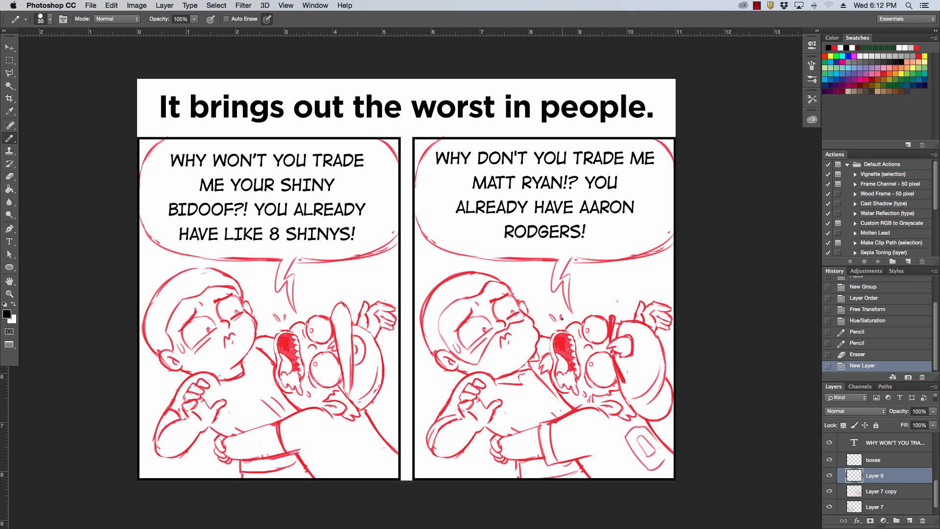
left_click(887, 493)
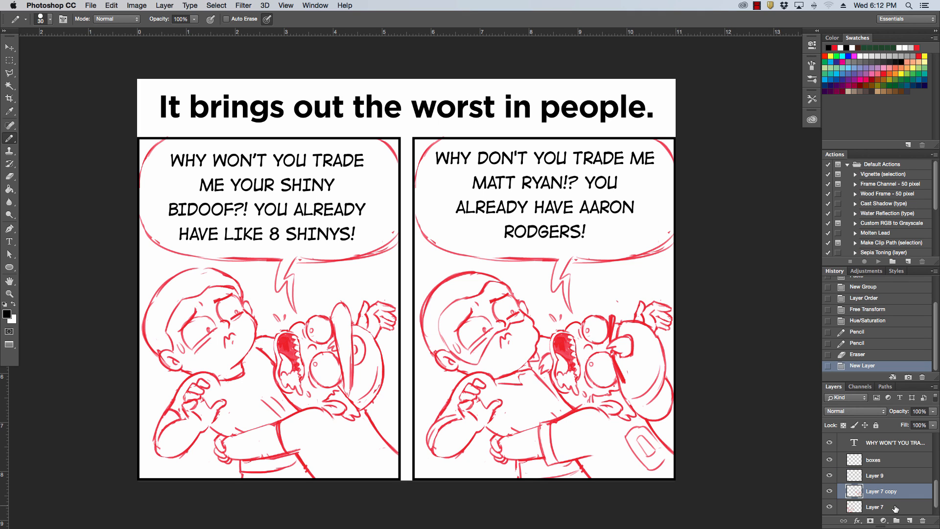
left_click(894, 507, "shift")
left_click(933, 412)
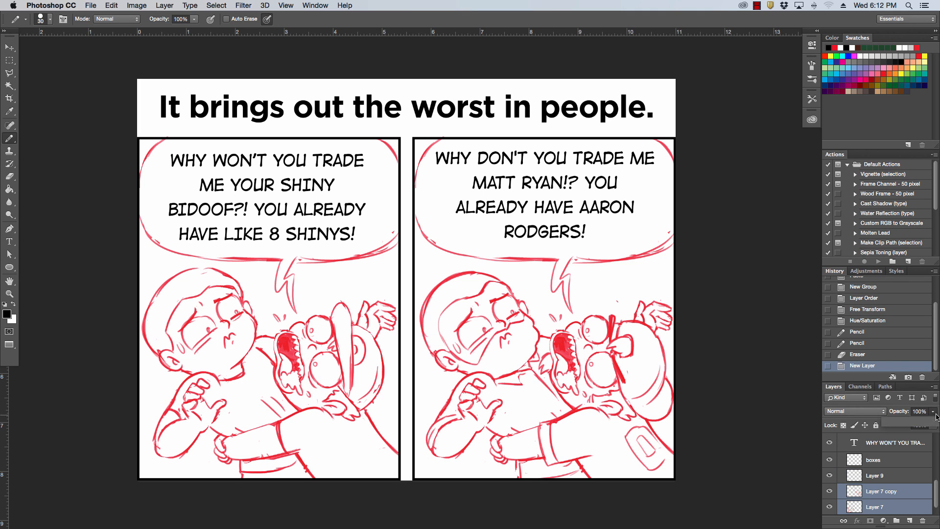
left_click_drag(932, 422, 918, 427)
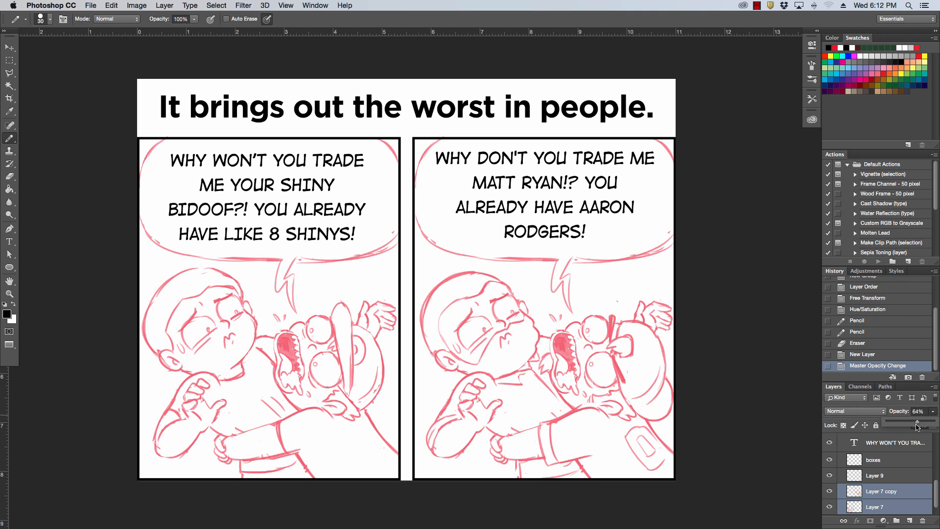
left_click(885, 475)
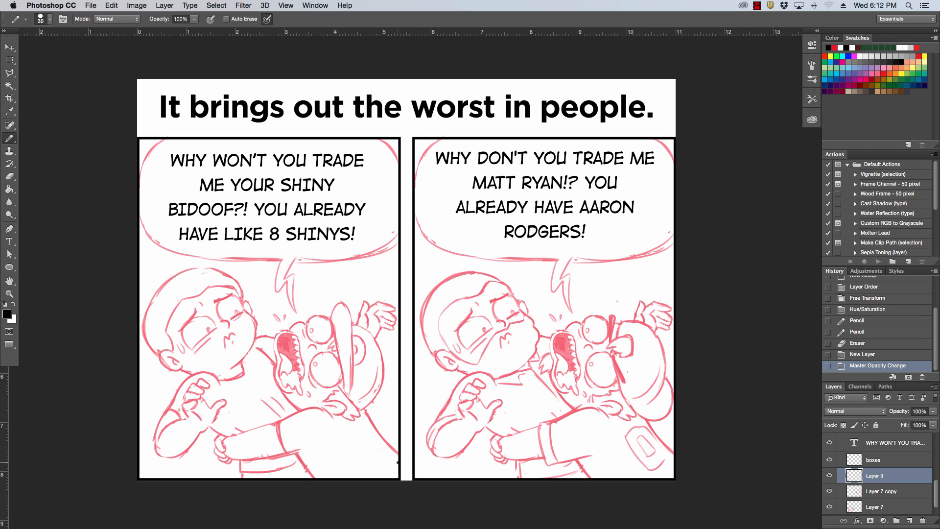
key("super+plus")
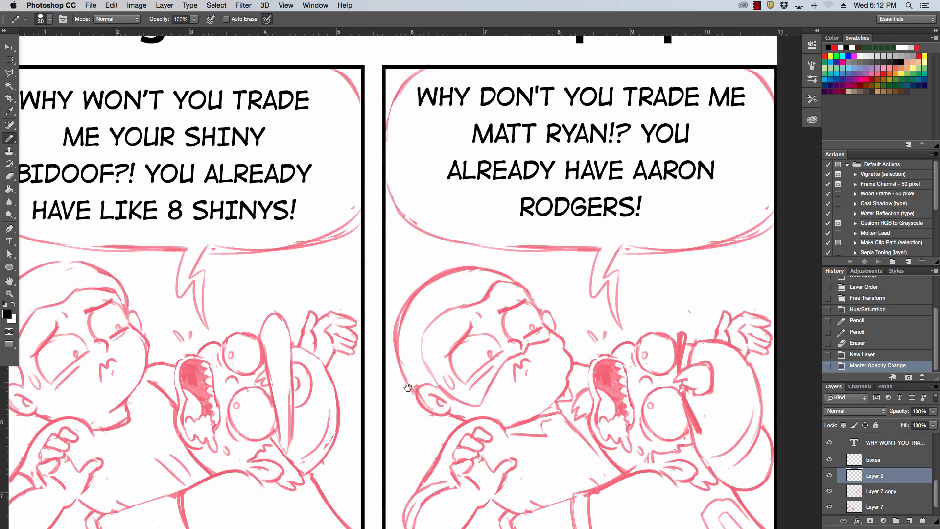
left_click_drag(436, 361, 549, 230)
left_click_drag(525, 280, 471, 474)
key("super+minus")
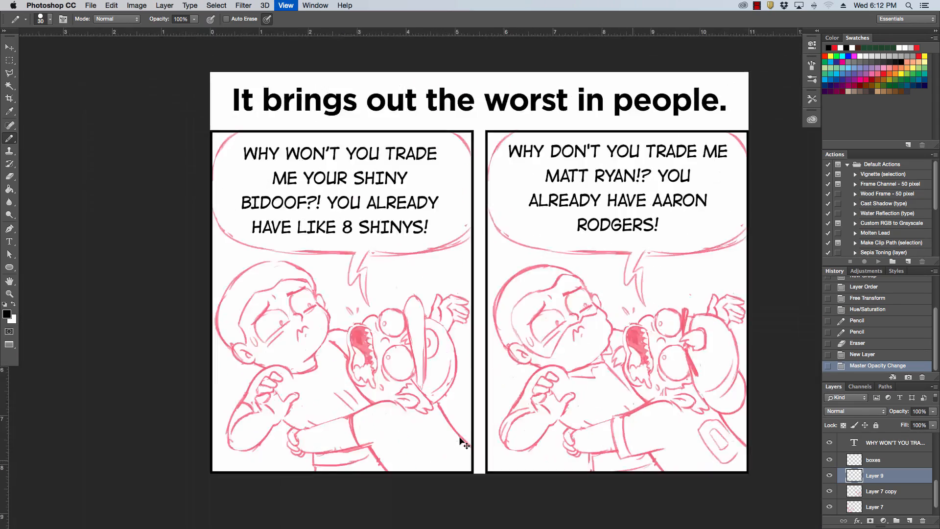
left_click_drag(646, 346, 603, 368)
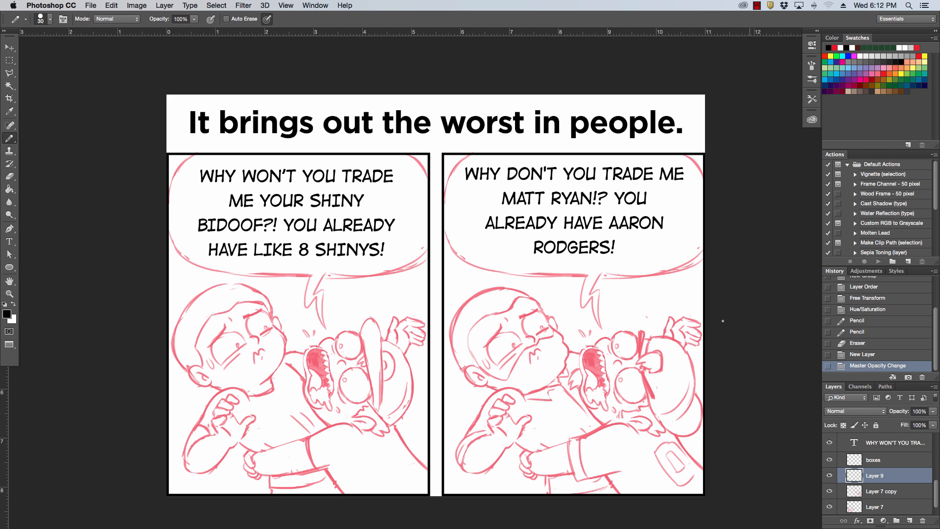
With the black Pencil, ink the slanted body line below the cap in the left comic panel, running past the panel border.
key("super+plus")
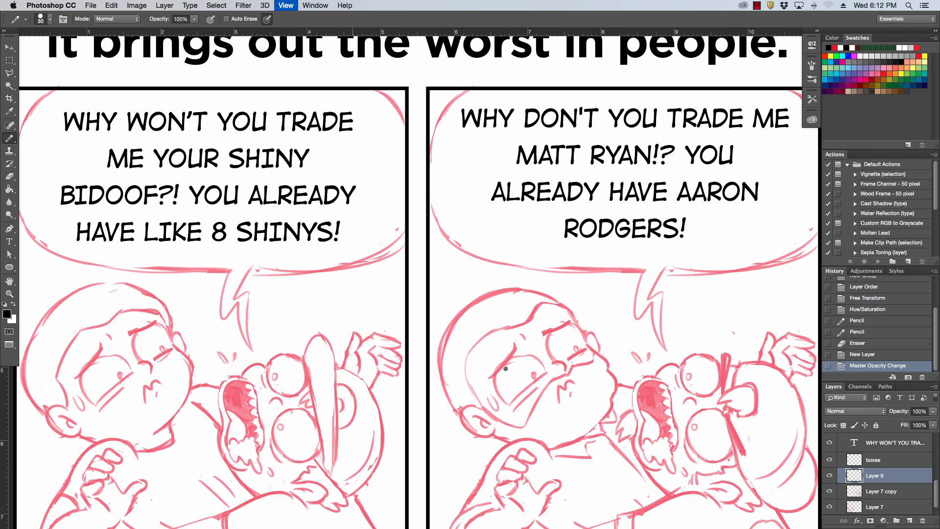
left_click_drag(403, 366, 487, 248)
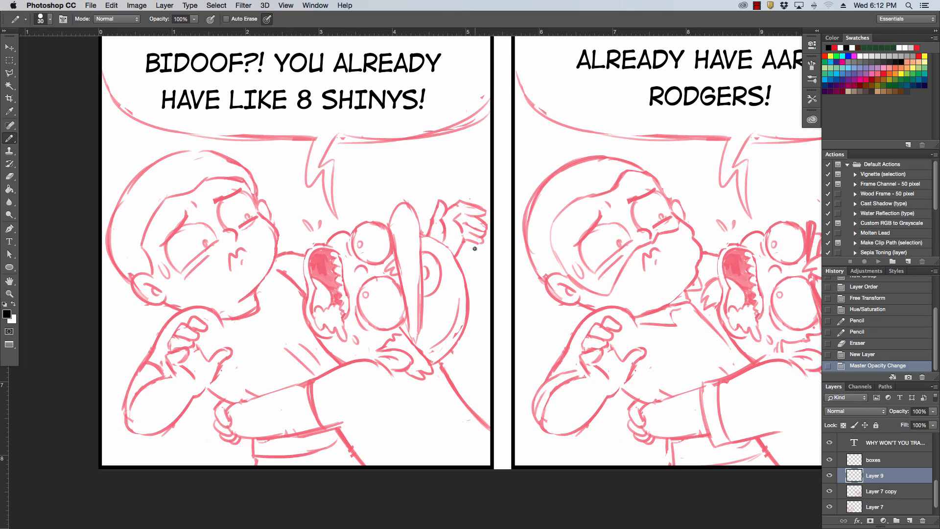
key("super+plus")
left_click_drag(450, 386, 473, 293)
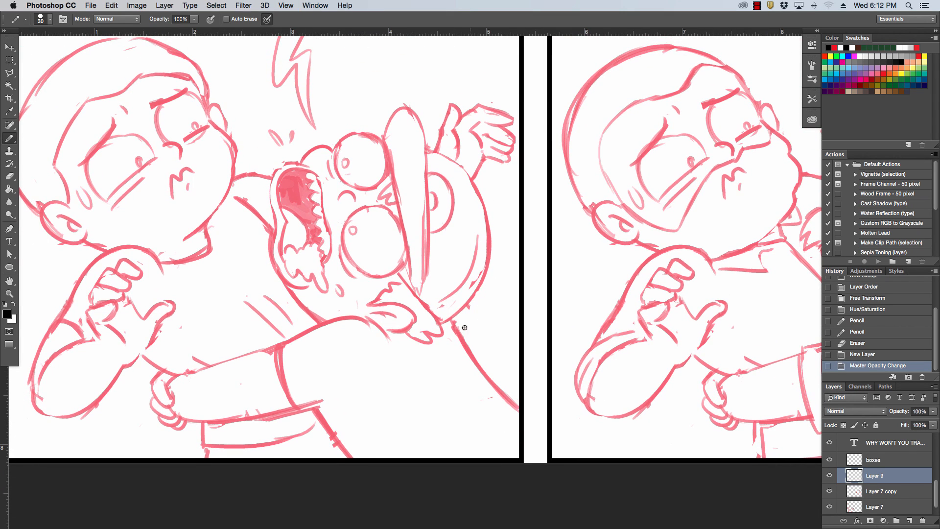
left_click_drag(451, 318, 545, 432)
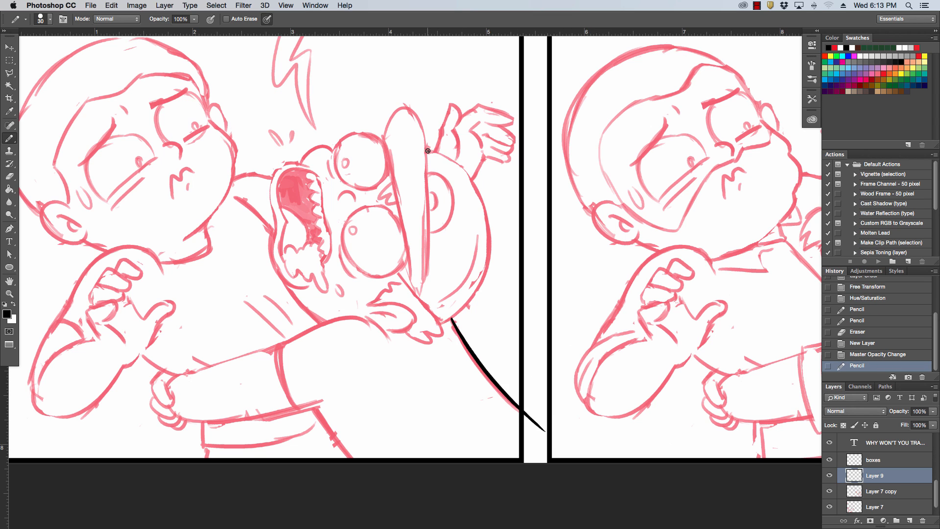
Ink the rounded back of the cap in the left comic panel, retrying the lower curve until it joins the upper stroke smoothly.
left_click_drag(428, 150, 492, 251)
key("super+z")
left_click_drag(460, 164, 486, 259)
left_click_drag(443, 322, 477, 273)
key("super+z")
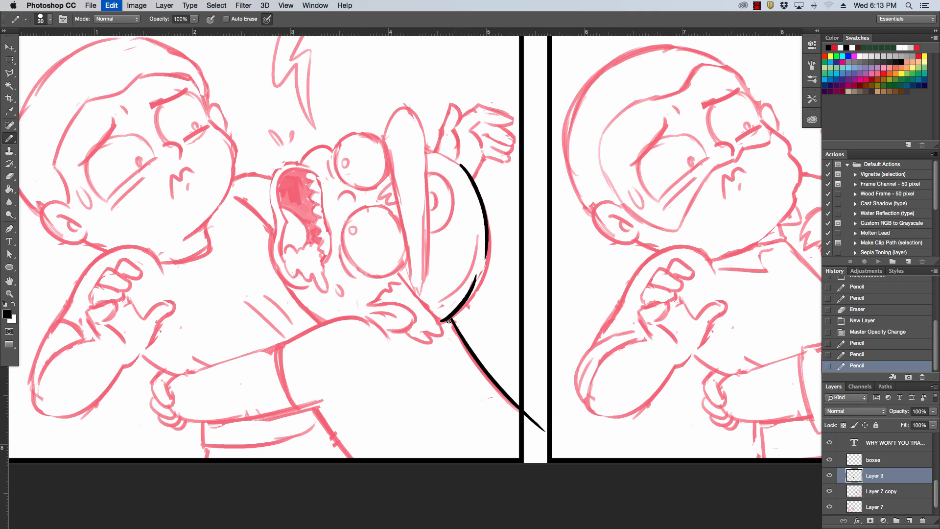
left_click_drag(442, 323, 486, 260)
key("super+z")
left_click_drag(442, 322, 486, 255)
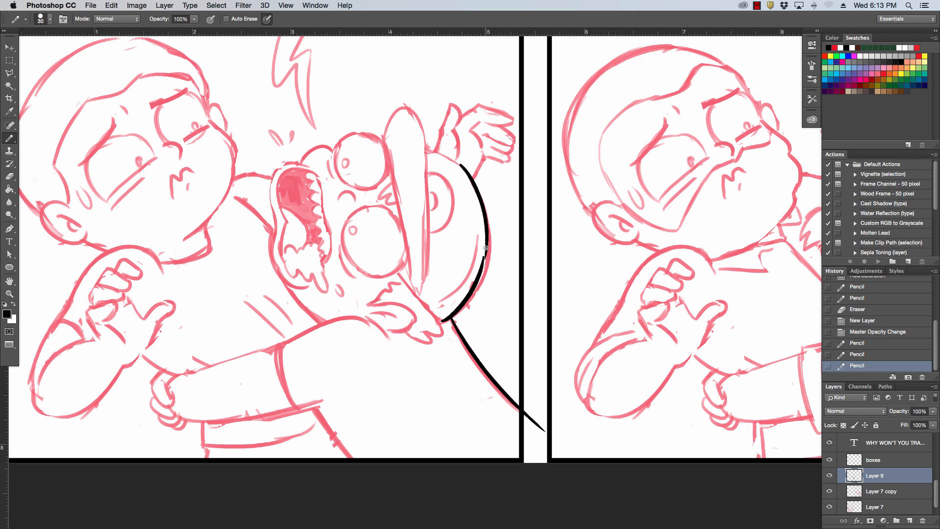
key("super+z")
left_click_drag(443, 321, 473, 290)
left_click_drag(486, 248, 485, 244)
key("super+z")
Ink the upper curve of the cap from its brim to the rounded back, redoing strokes that miss the sketch.
key("super+z")
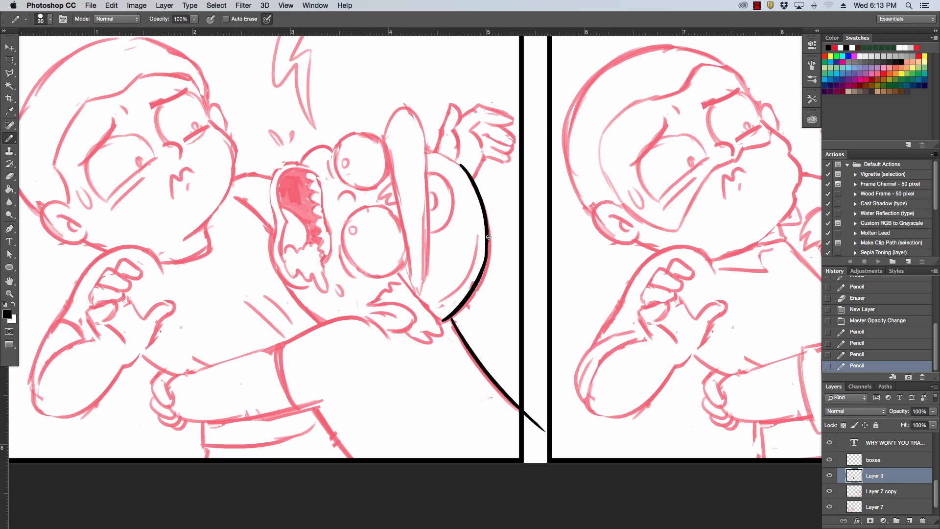
left_click_drag(427, 149, 467, 172)
key("super+z")
key("super+z")
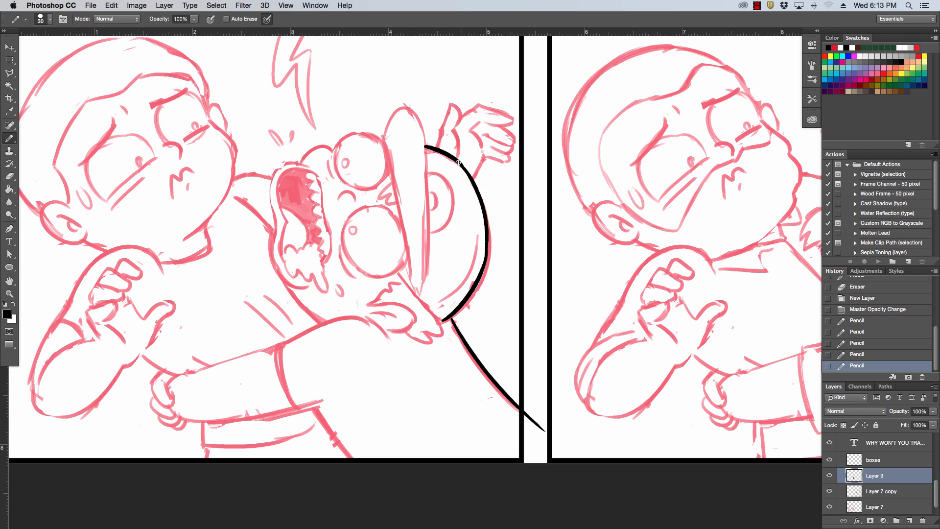
key("super+z")
left_click_drag(427, 147, 465, 171)
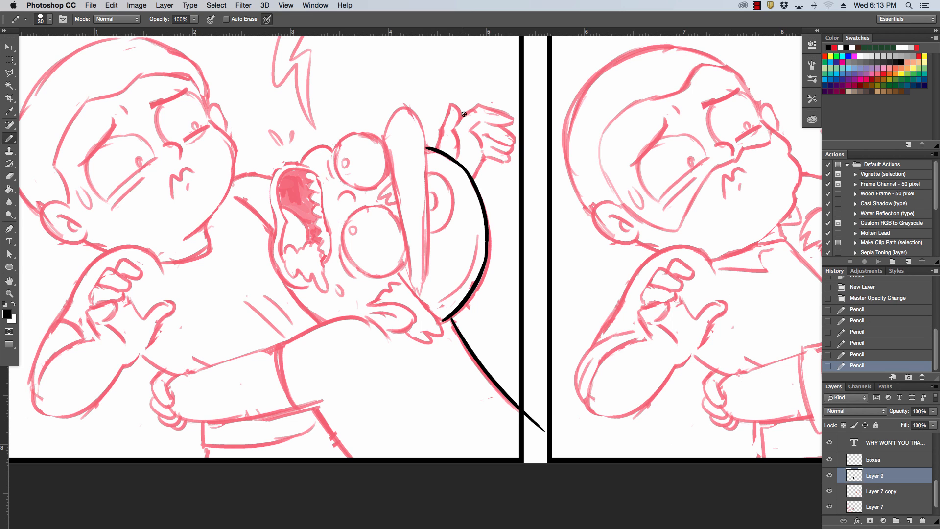
left_click_drag(488, 248, 488, 253)
key("super+z")
Ink the short vertical edges of the torso beneath the forearm, down to the left comic panel's bottom border.
scroll(318, 234, "down", 4)
scroll(319, 234, "left", 3)
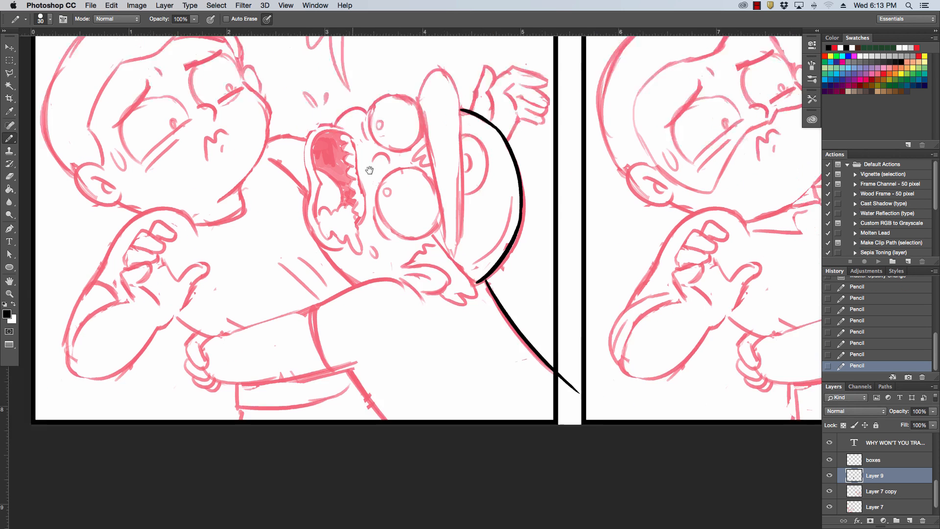
left_click_drag(259, 343, 268, 368)
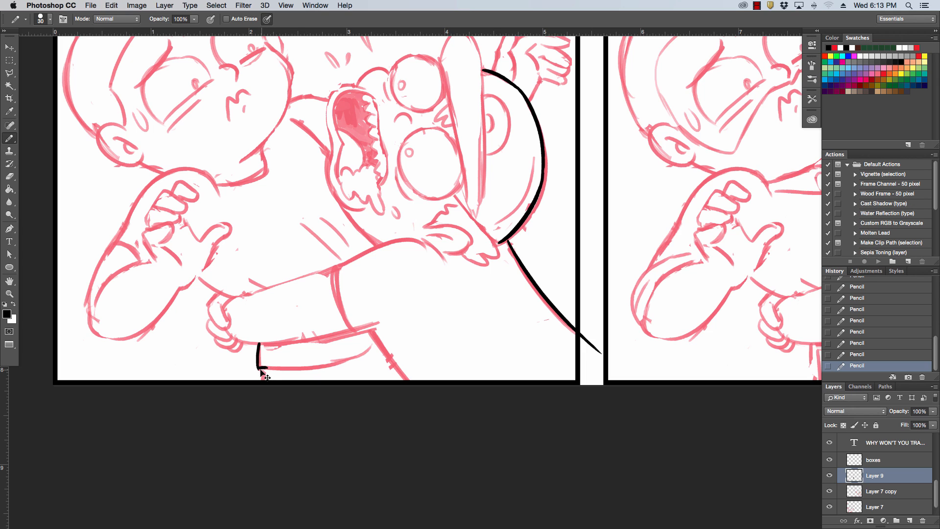
left_click_drag(262, 369, 263, 387)
scroll(289, 352, "left", 5)
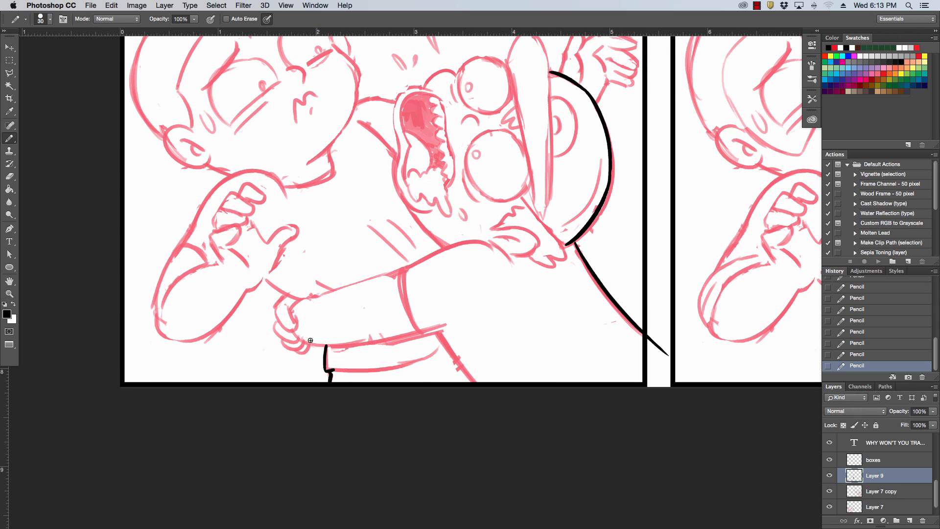
Ink the underside of the gripping forearm, the curled fingers and the short line above the hand, undoing stray strokes.
left_click_drag(296, 334, 358, 344)
mouse_move(297, 352)
left_mouse_down()
mouse_move(312, 341)
mouse_move(296, 348)
mouse_move(276, 323)
mouse_move(283, 295)
mouse_move(300, 298)
left_mouse_up()
key("super+z")
key("super+z")
key("super+z")
key("super+z")
key("super+z")
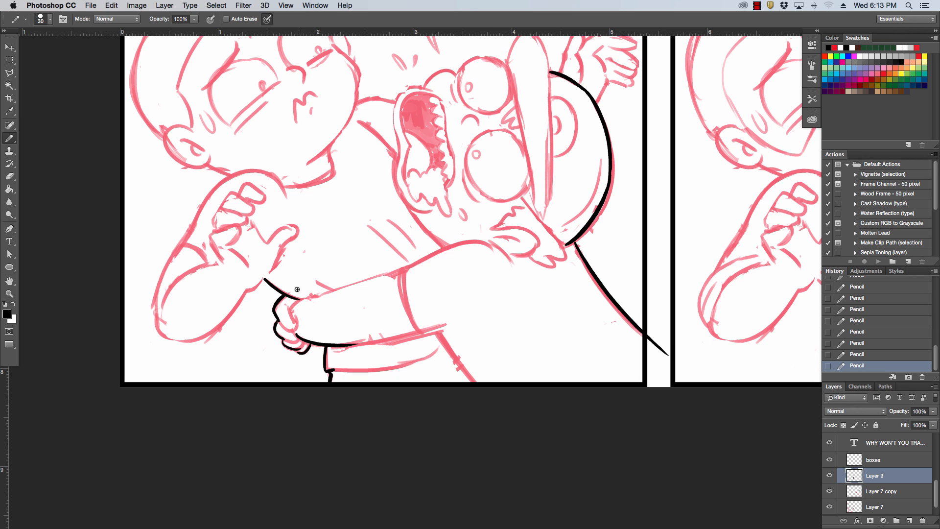
Erase the part of the slanted body line that overshoots the left comic panel's border.
scroll(280, 262, "left", 4)
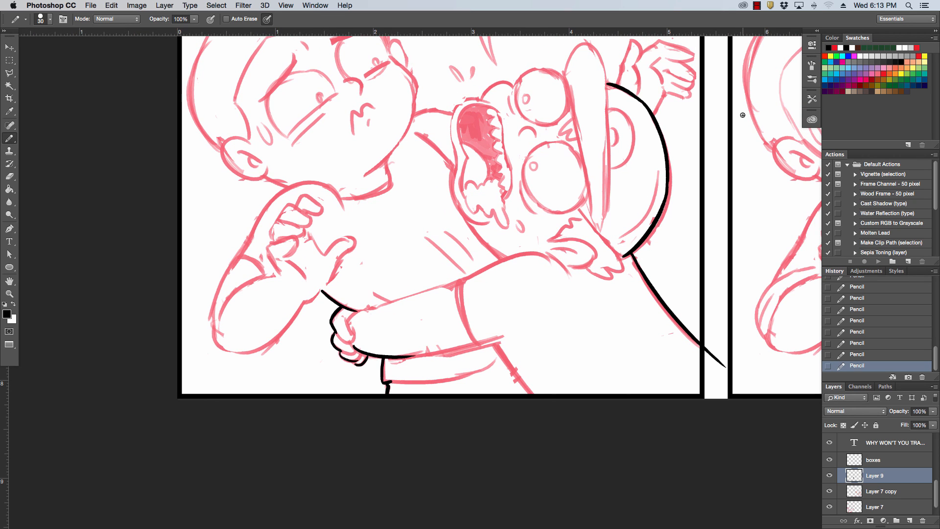
left_click_drag(710, 351, 723, 366)
Ink the lower contour of the boy's raised arm from the elbow up to the line above the gripping hand.
left_click_drag(529, 305, 653, 312)
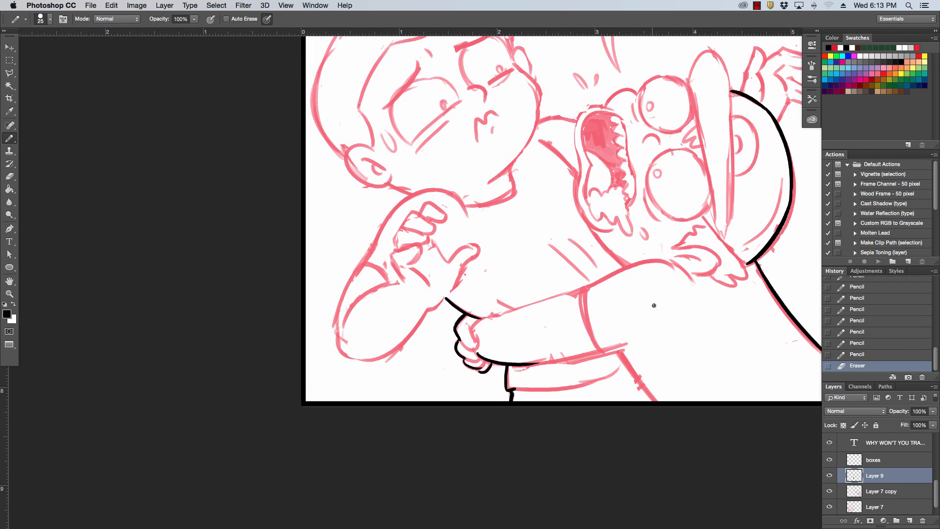
left_click_drag(351, 359, 449, 290)
key("super+z")
key("super+z")
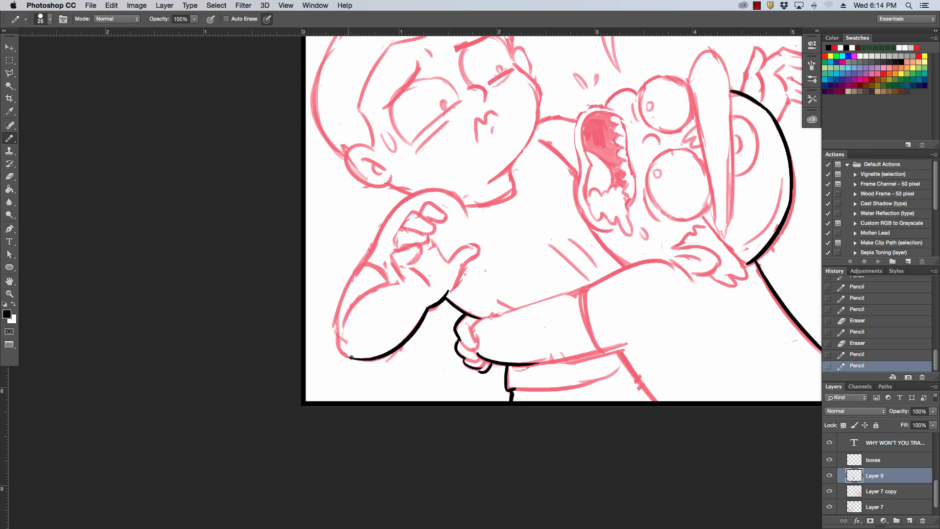
Ink the outer contour of the boy's raised arm around the elbow up to the shoulder, plus the short line below his ear.
mouse_move(351, 357)
left_mouse_down()
mouse_move(337, 326)
mouse_move(369, 258)
mouse_move(406, 199)
mouse_move(433, 192)
left_mouse_up()
key("super+z")
key("super+z")
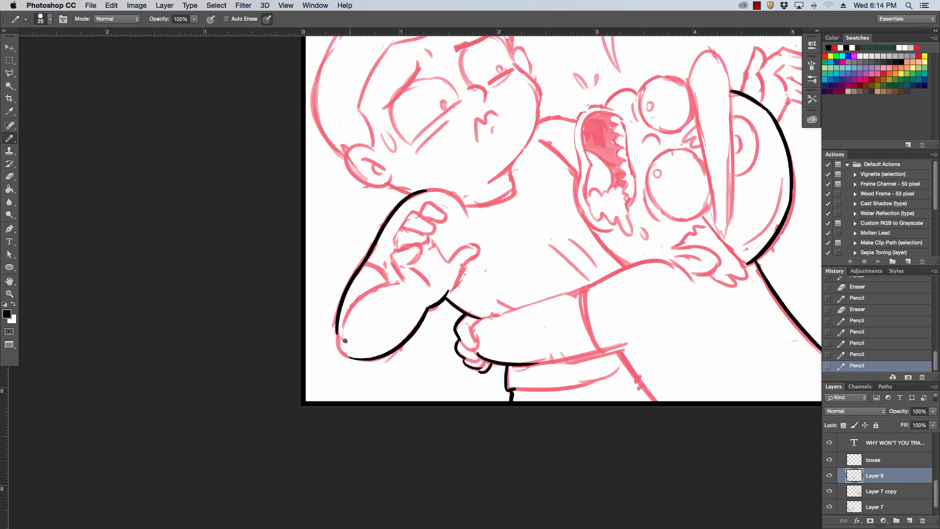
mouse_move(341, 350)
left_mouse_down()
mouse_move(336, 328)
mouse_move(350, 358)
left_mouse_up()
key("super+z")
key("super+z")
scroll(365, 306, "up", 5)
left_click_drag(381, 230, 417, 237)
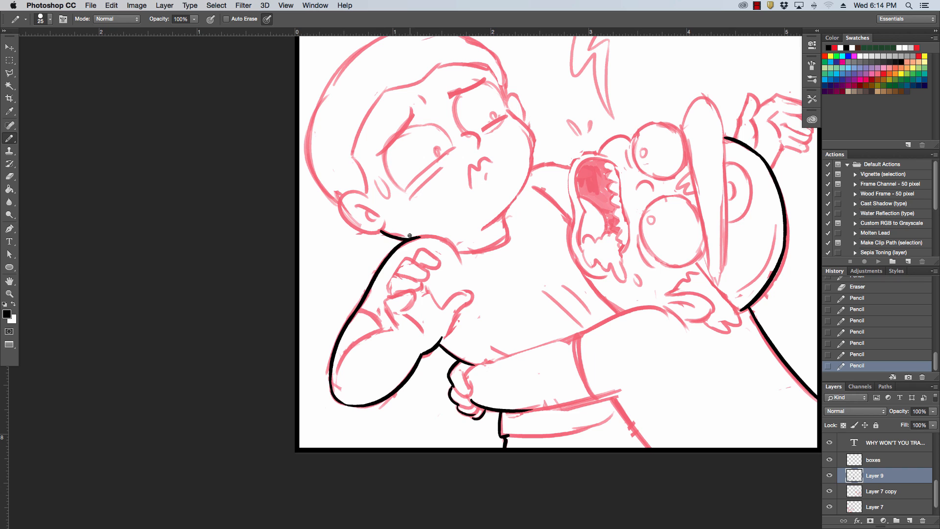
Ink the boy's cheek contour from below the far eye toward the chin, redrawing the stroke until the curve fits the sketch.
scroll(558, 237, "up", 10)
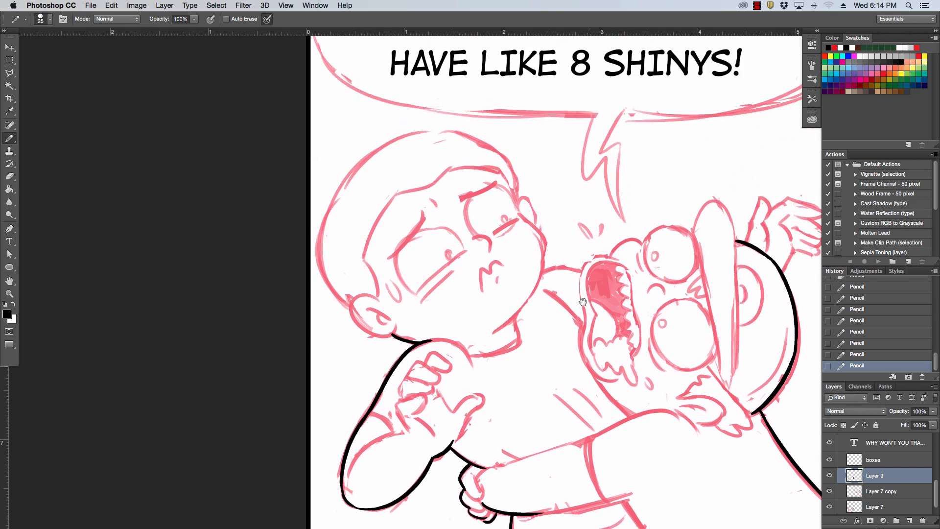
left_click_drag(524, 246, 538, 316)
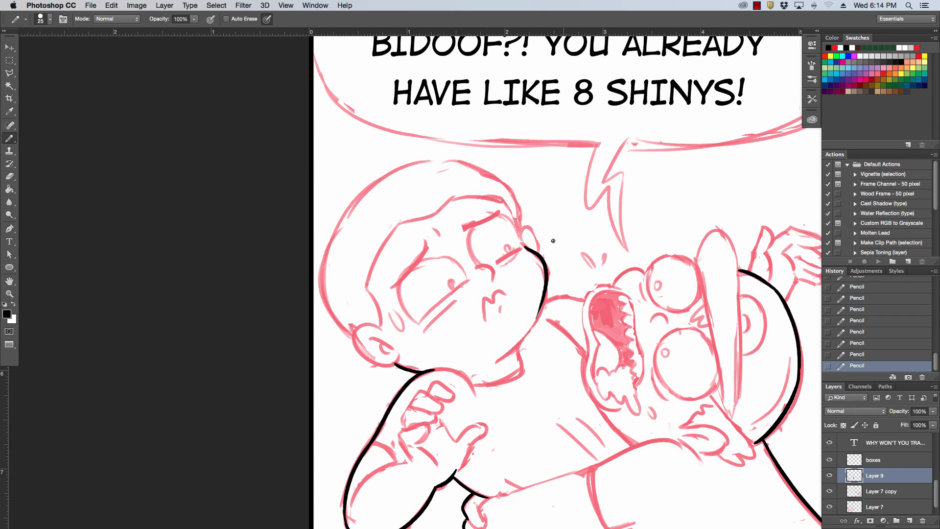
key("ctrl+z")
left_click_drag(526, 247, 533, 324)
key("ctrl+z")
left_click_drag(527, 246, 537, 323)
key("ctrl+z")
left_click_drag(526, 245, 526, 336)
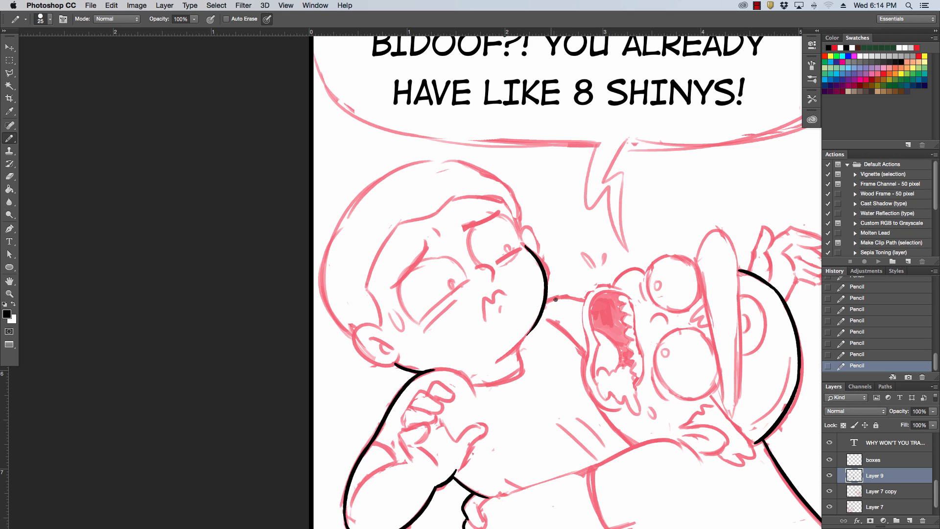
key("ctrl+z")
left_click_drag(528, 246, 537, 330)
key("ctrl+z")
mouse_move(525, 244)
left_mouse_down()
mouse_move(542, 306)
mouse_move(524, 333)
left_mouse_up()
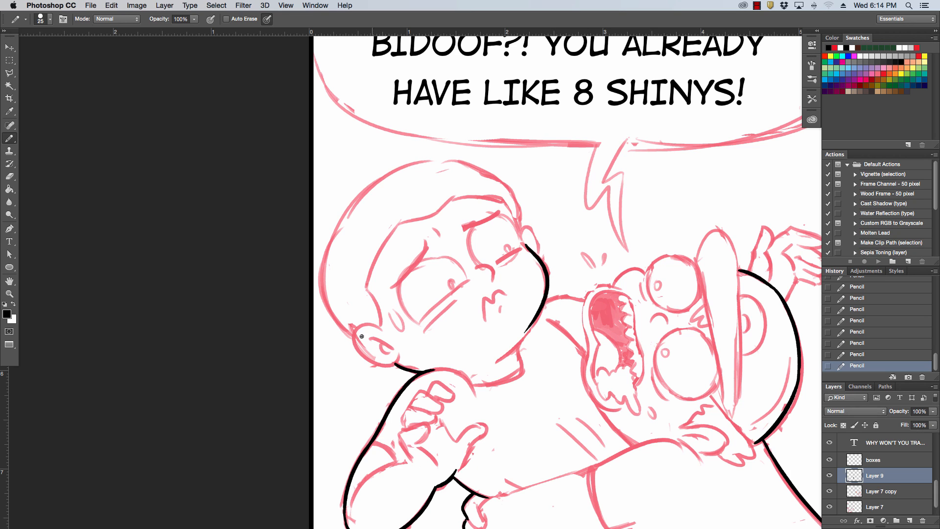
Ink the outline of the boy's near ear down to the neck line, redrawing the stroke until it fits the sketch.
left_click_drag(354, 328, 397, 362)
key("ctrl+z")
mouse_move(353, 329)
left_mouse_down()
mouse_move(361, 350)
mouse_move(399, 362)
left_mouse_up()
key("ctrl+z")
left_click_drag(350, 327, 401, 363)
Ink the boy's skull contour from the near ear over the crown to the far ear, and tidy its back edge with the eraser.
mouse_move(347, 331)
left_mouse_down()
mouse_move(324, 256)
mouse_move(377, 182)
mouse_move(441, 159)
left_mouse_up()
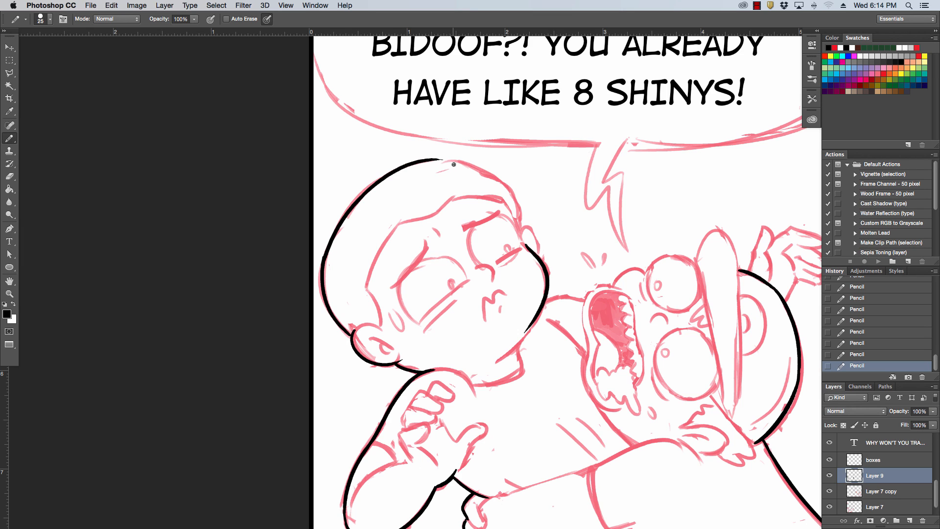
mouse_move(499, 182)
left_mouse_down()
mouse_move(519, 250)
mouse_move(524, 237)
mouse_move(537, 254)
left_mouse_up()
key("super+z")
mouse_move(433, 159)
left_mouse_down()
mouse_move(514, 203)
mouse_move(506, 185)
left_mouse_up()
key("super+z")
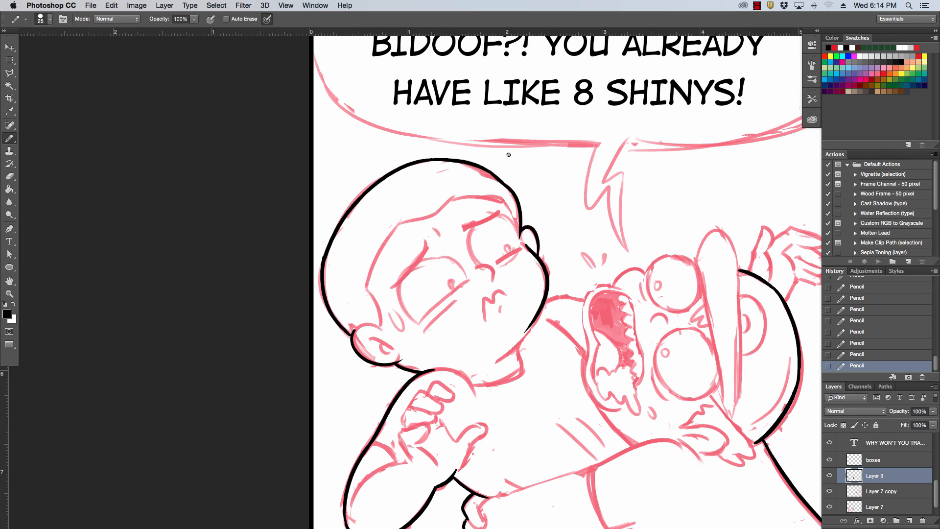
mouse_move(327, 256)
left_mouse_down()
mouse_move(323, 241)
mouse_move(317, 268)
mouse_move(318, 258)
left_mouse_up()
left_click_drag(319, 258, 325, 239)
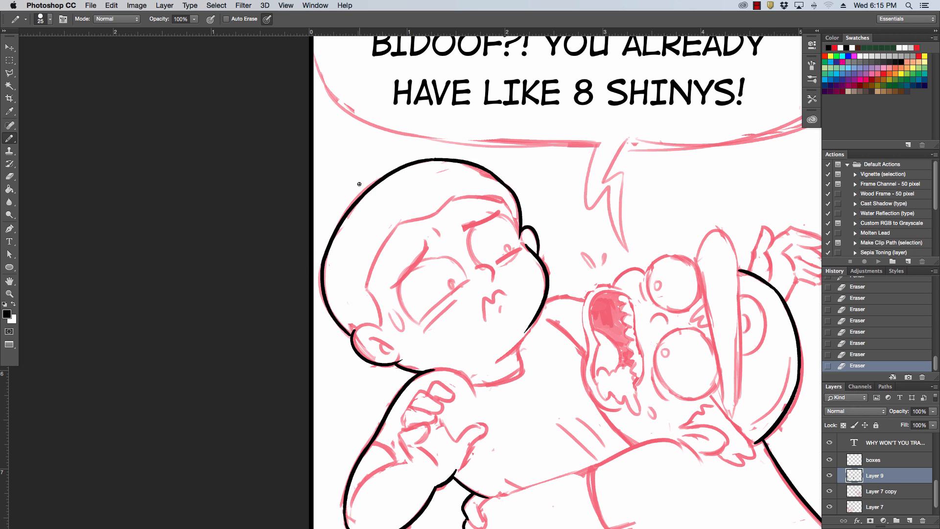
Ink the shoulder line beside the boy's cheek, the upper rim of the screaming character's mouth and the bump next to it.
mouse_move(545, 299)
left_mouse_down()
mouse_move(590, 301)
mouse_move(603, 285)
mouse_move(618, 288)
left_mouse_up()
key("super+z")
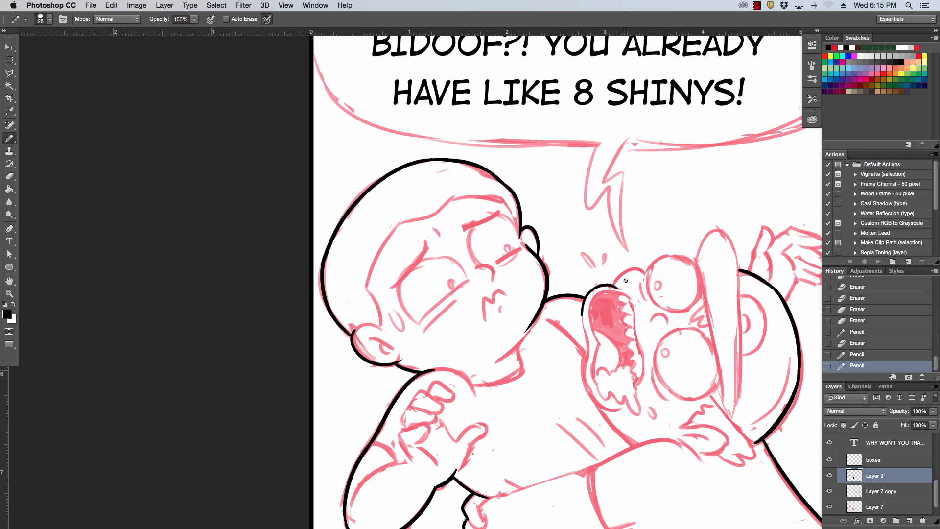
key("super+z")
key("ctrl+z")
mouse_move(596, 286)
left_mouse_down()
mouse_move(658, 277)
mouse_move(652, 254)
mouse_move(612, 284)
mouse_move(650, 286)
mouse_move(668, 247)
mouse_move(652, 221)
mouse_move(623, 294)
mouse_move(612, 287)
mouse_move(650, 282)
left_mouse_up()
key("ctrl+z")
key("super+z")
key("super+z")
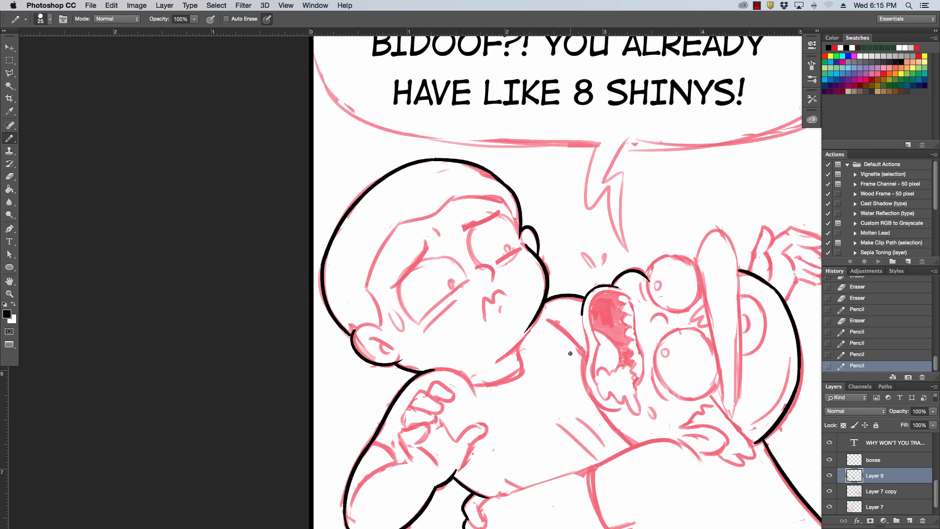
Ink the outer curve of the screaming character's upper eye and the rounded tip of the cap brim.
left_click_drag(655, 277, 696, 264)
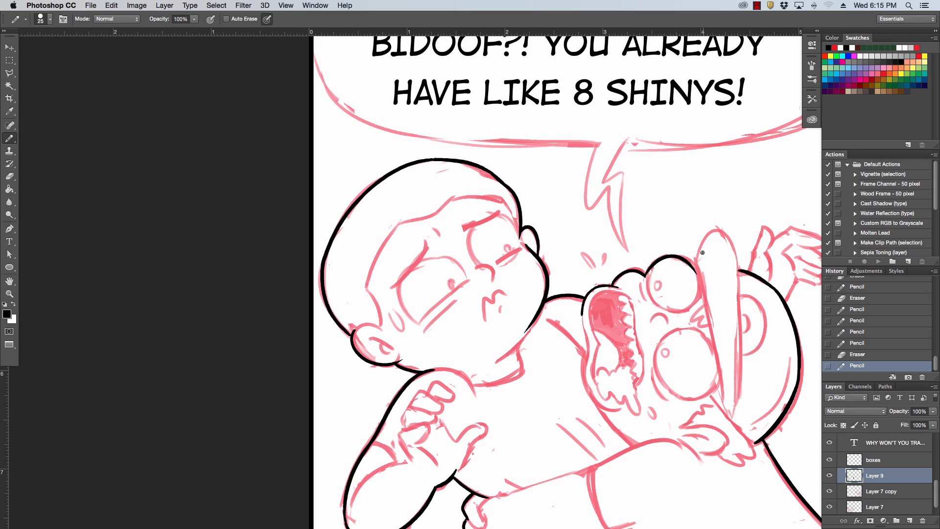
key("super+z")
mouse_move(646, 277)
left_mouse_down()
mouse_move(700, 285)
mouse_move(705, 267)
mouse_move(739, 277)
mouse_move(744, 270)
mouse_move(741, 299)
left_mouse_up()
key("super+z")
key("super+z")
key("super+z")
key("super+z")
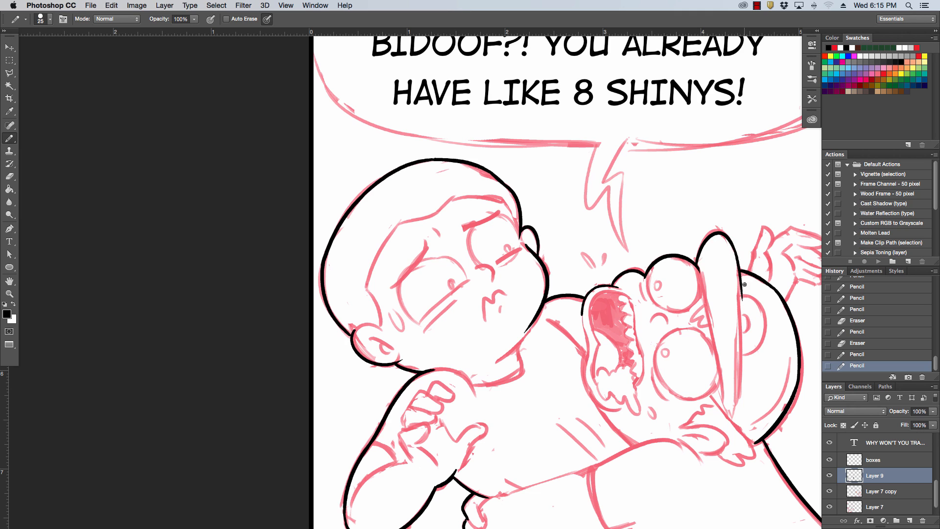
Redraw the outer edge of the cap brim from its rounded tip down to the head contour.
key("super+z")
left_click_drag(735, 249, 740, 295)
key("super+z")
left_click_drag(735, 248, 740, 294)
key("super+z")
left_click_drag(736, 250, 739, 294)
Ink the screaming character's outer lip and jaw down to the arm, redrawing the lower curve until it fits, and erase stray ink at the lip corner.
mouse_move(762, 335)
left_mouse_down()
mouse_move(648, 358)
mouse_move(639, 261)
left_mouse_up()
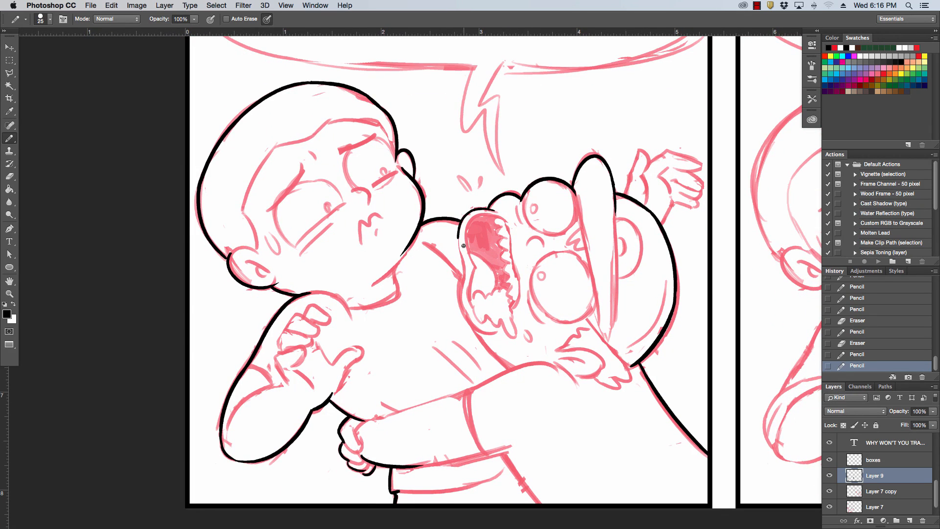
left_click_drag(462, 233, 476, 330)
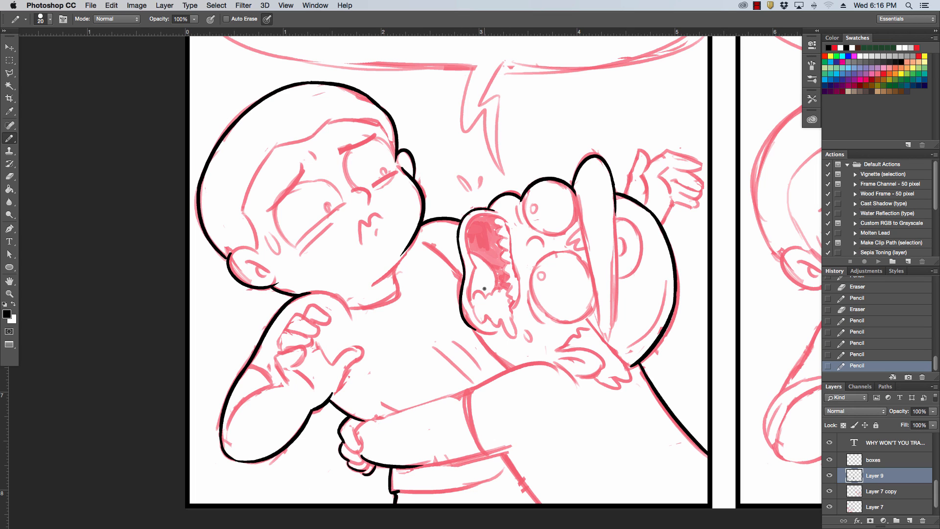
key("super+z")
left_click_drag(463, 277, 487, 329)
key("super+z")
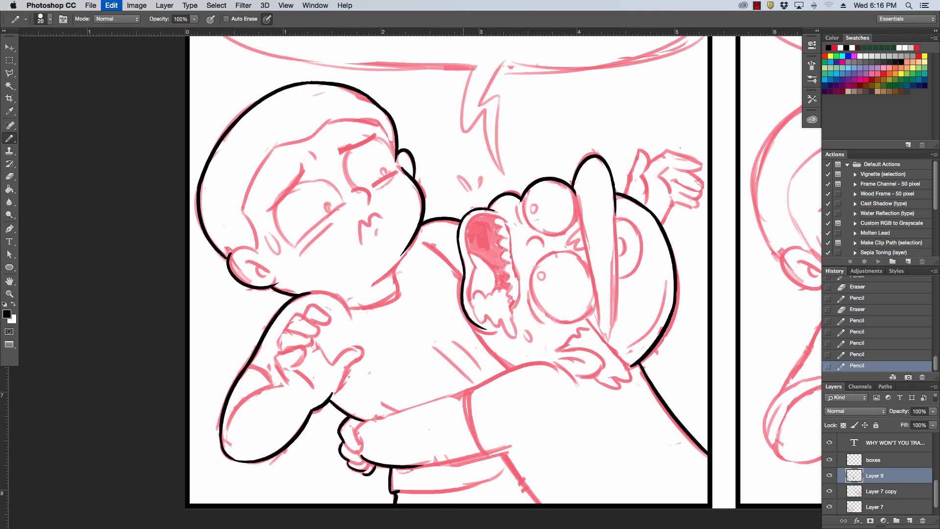
left_click_drag(464, 276, 489, 333)
key("super+z")
left_click_drag(464, 276, 495, 327)
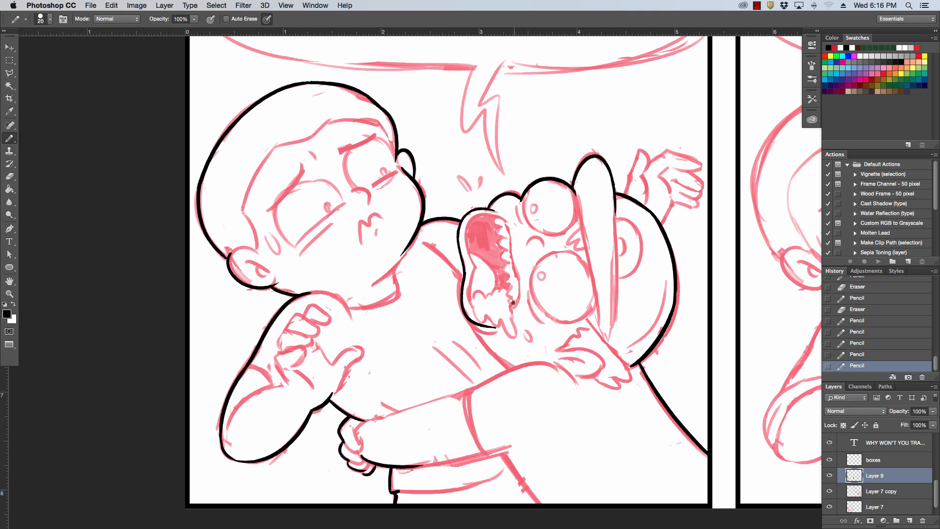
key("super+z")
left_click_drag(464, 276, 490, 330)
key("super+z")
left_click_drag(464, 276, 485, 329)
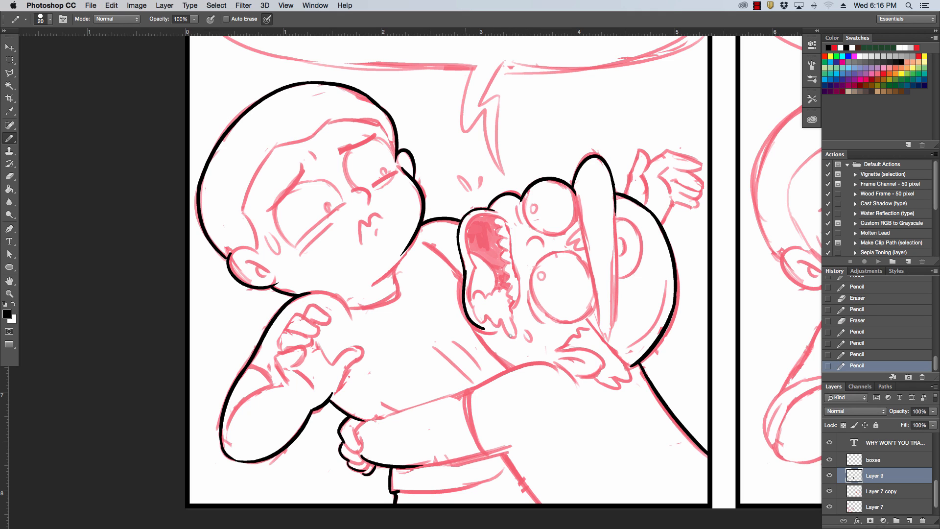
key("super+z")
left_click_drag(463, 276, 496, 328)
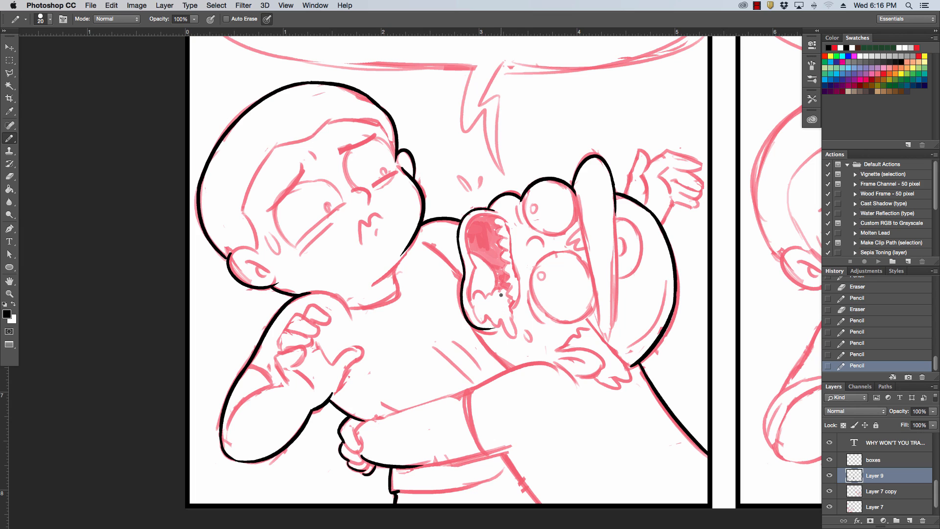
key("super+z")
left_click_drag(464, 276, 491, 327)
key("super+z")
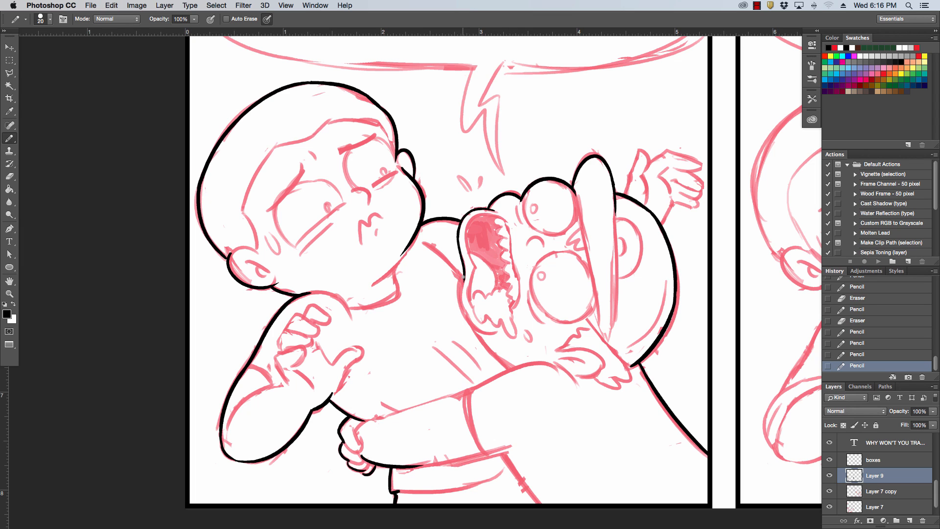
mouse_move(463, 276)
left_mouse_down()
mouse_move(485, 332)
mouse_move(513, 365)
left_mouse_up()
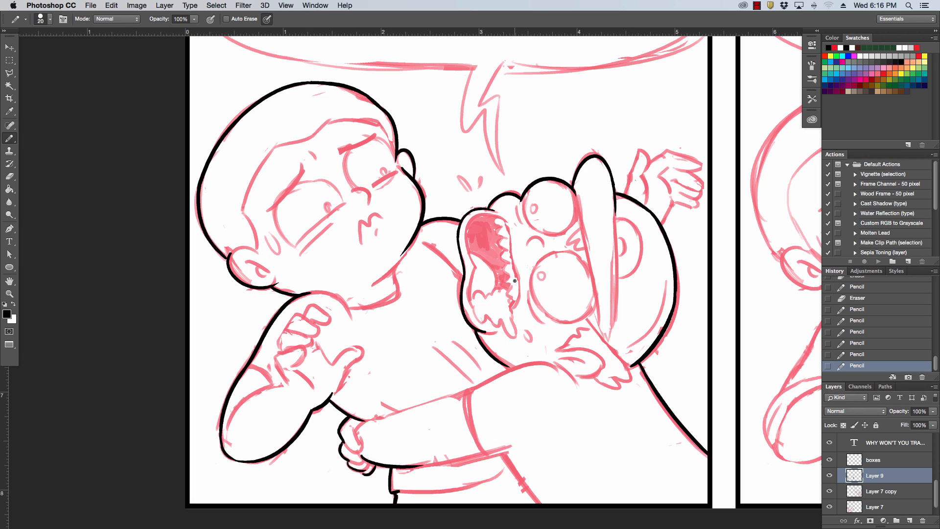
left_click_drag(493, 326, 476, 320)
left_click_drag(480, 324, 495, 337)
Ink the thumb and the start of the palm on the raised hand behind the screaming character's head.
left_click_drag(689, 274, 607, 372)
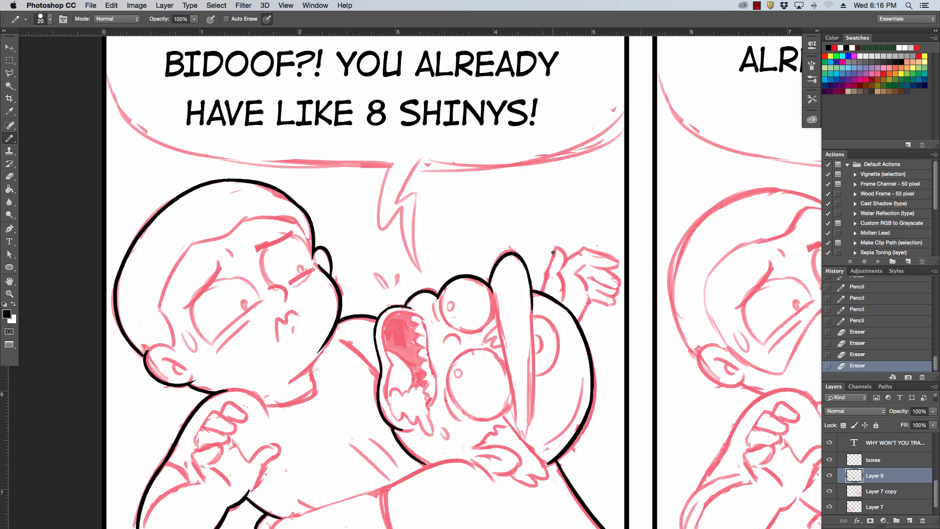
mouse_move(544, 275)
left_mouse_down()
mouse_move(544, 292)
mouse_move(557, 246)
mouse_move(564, 268)
mouse_move(585, 247)
left_mouse_up()
key("super+z")
key("super+z")
key("super+z")
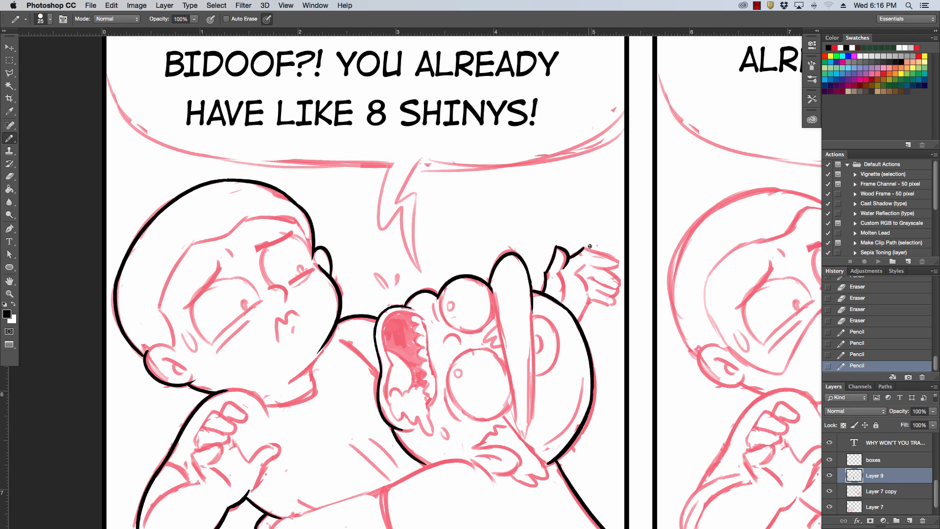
Ink the fingers and lower wrist line of the raised hand, including the top edge of the upper finger.
mouse_move(590, 299)
left_mouse_down()
mouse_move(580, 324)
mouse_move(615, 303)
mouse_move(621, 282)
mouse_move(607, 270)
mouse_move(620, 282)
left_mouse_up()
key("super+z")
key("super+z")
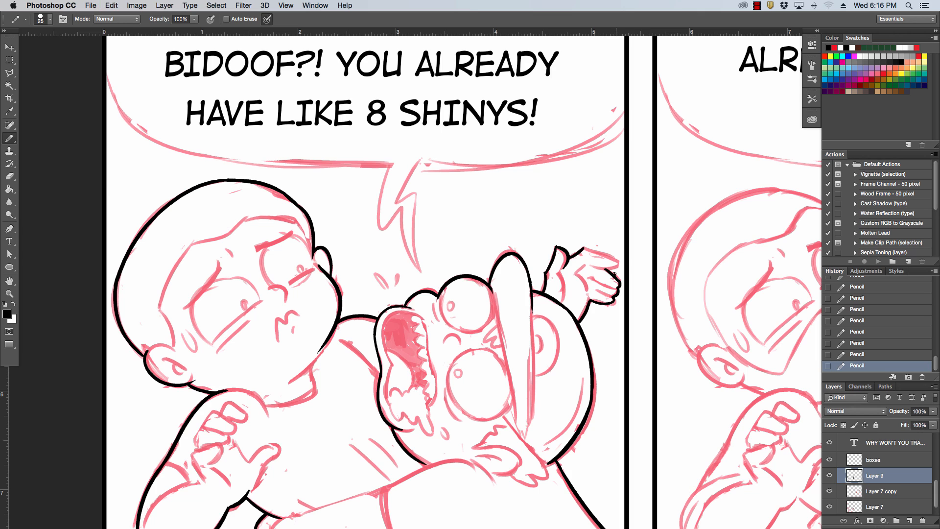
key("super+z")
left_click_drag(582, 248, 615, 262)
Ink the left zigzag edge of the speech balloon's tail down to its point and the lower part of its right edge.
scroll(369, 204, "up", 5)
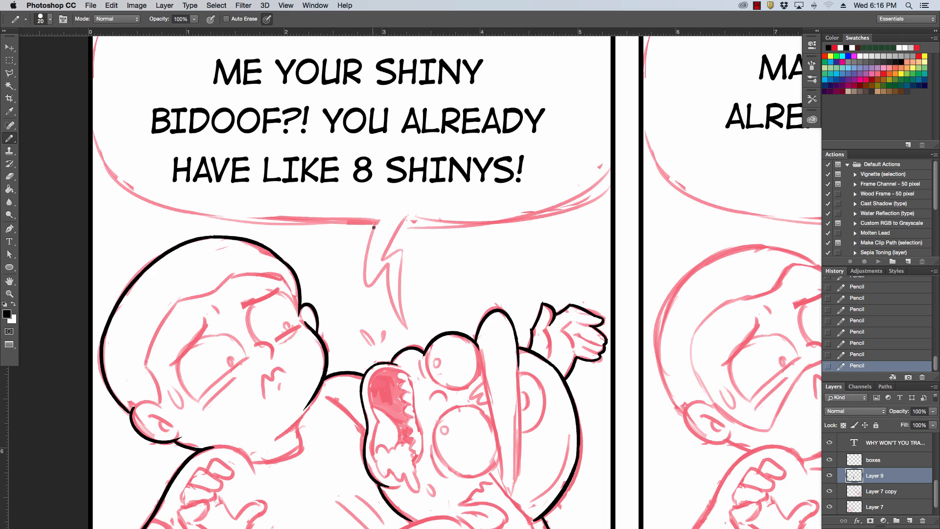
left_click_drag(373, 227, 386, 293)
key("super+z")
mouse_move(376, 221)
left_mouse_down()
mouse_move(406, 337)
mouse_move(393, 270)
left_mouse_up()
key("super+z")
key("super+z")
left_click_drag(401, 335, 396, 258)
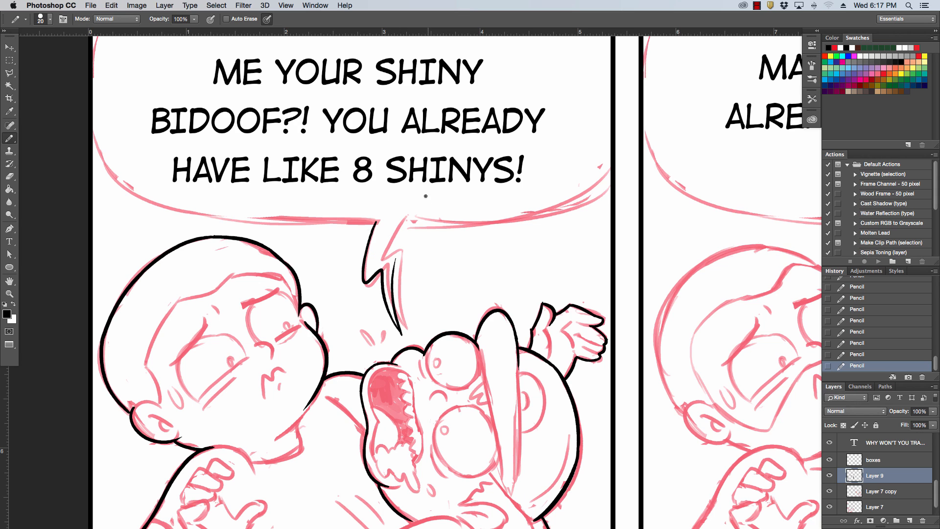
Ink the upper right edge of the balloon tail from the balloon down to the zigzag.
left_click_drag(402, 222, 387, 261)
key("super+z")
mouse_move(402, 221)
left_mouse_down()
mouse_move(381, 262)
mouse_move(395, 256)
mouse_move(395, 267)
mouse_move(380, 262)
mouse_move(394, 280)
left_mouse_up()
key("super+z")
Ink the speech balloon's lower right curve from the tail to the panel border, redrawing it until it is smooth.
key("super+z")
key("super+z")
mouse_move(616, 184)
left_mouse_down()
mouse_move(398, 223)
mouse_move(591, 190)
left_mouse_up()
key("super+z")
key("super+z")
left_click_drag(401, 222, 581, 209)
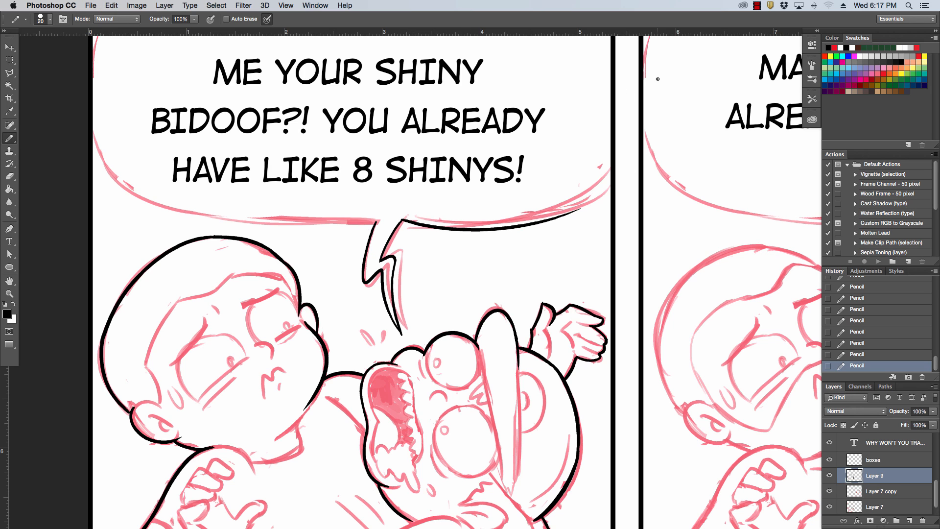
key("super+z")
left_click_drag(401, 223, 614, 129)
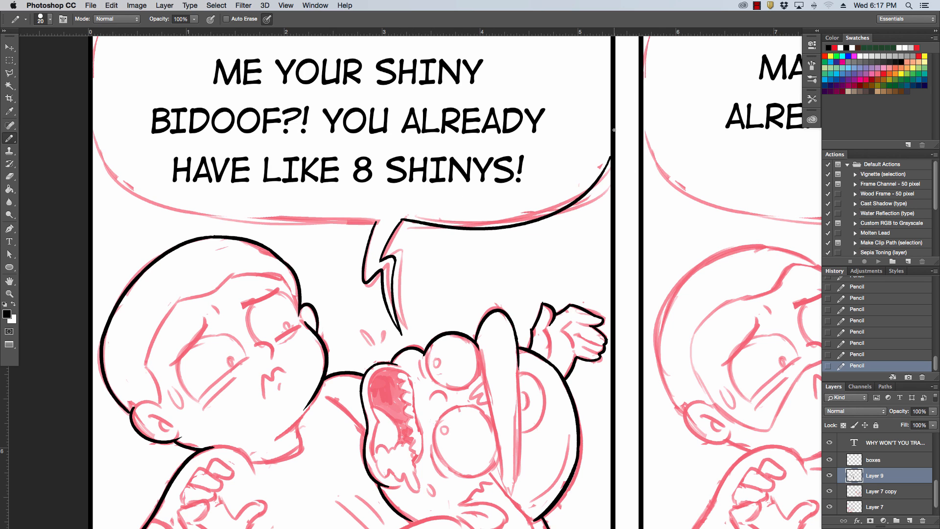
left_click_drag(605, 173, 614, 145)
key("super+z")
Ink the speech balloon's lower left curve from the panel border to the tail, redrawing the long stroke until it follows the sketch.
left_click_drag(581, 254, 676, 292)
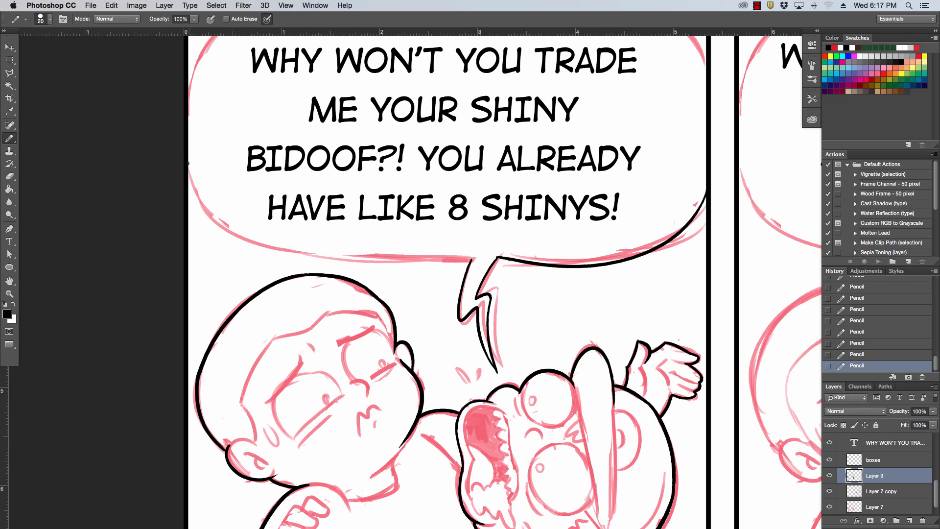
left_click_drag(188, 163, 423, 268)
key("super+z")
mouse_move(189, 174)
left_mouse_down()
mouse_move(392, 264)
mouse_move(453, 257)
left_mouse_up()
key("super+z")
mouse_move(189, 175)
left_mouse_down()
mouse_move(304, 250)
mouse_move(391, 256)
left_mouse_up()
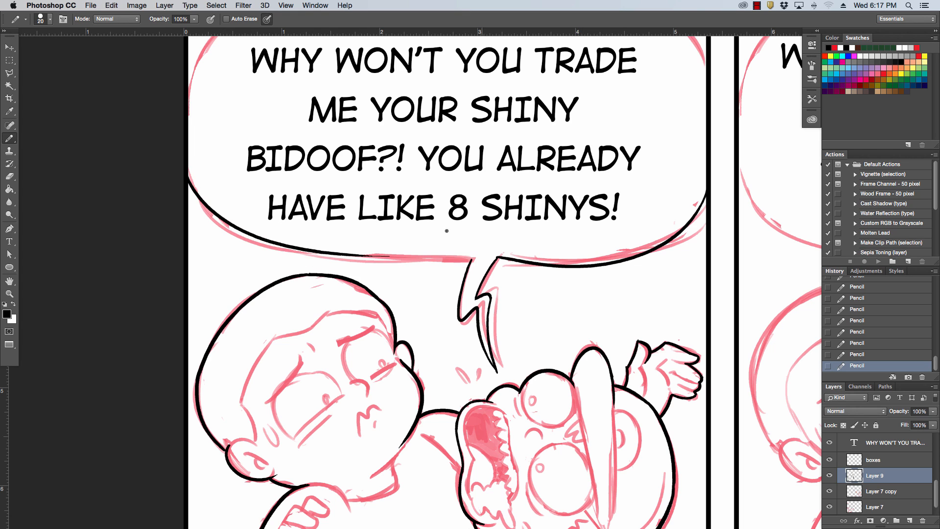
key("super+z")
left_click_drag(189, 176, 469, 249)
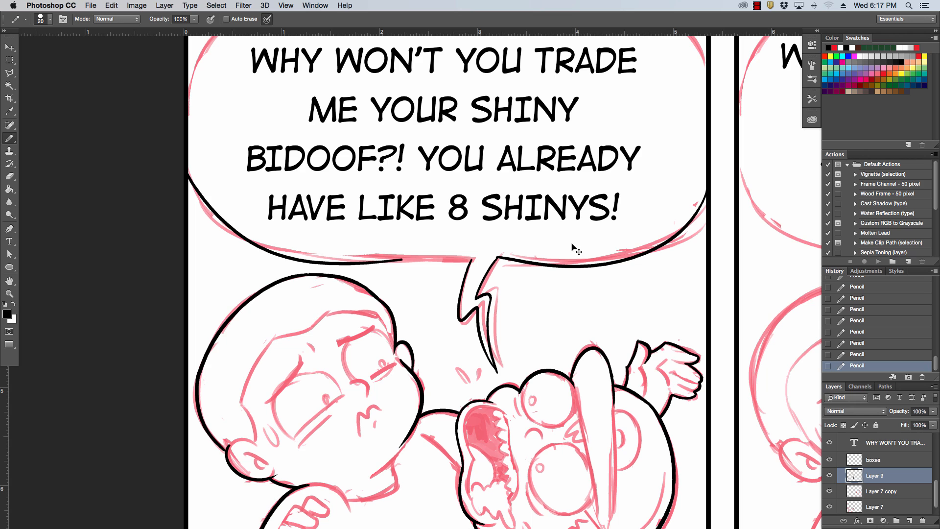
key("super+z")
left_click_drag(189, 177, 515, 252)
key("super+z")
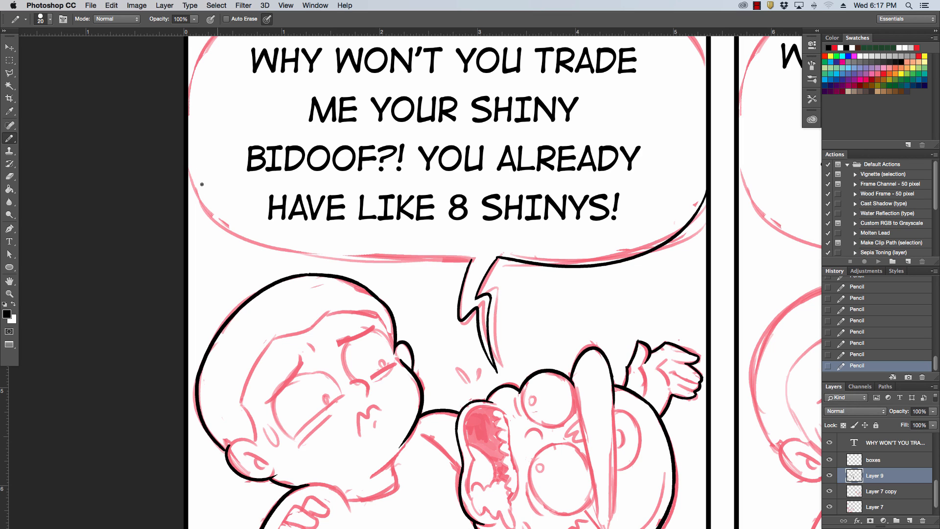
left_click_drag(189, 162, 523, 275)
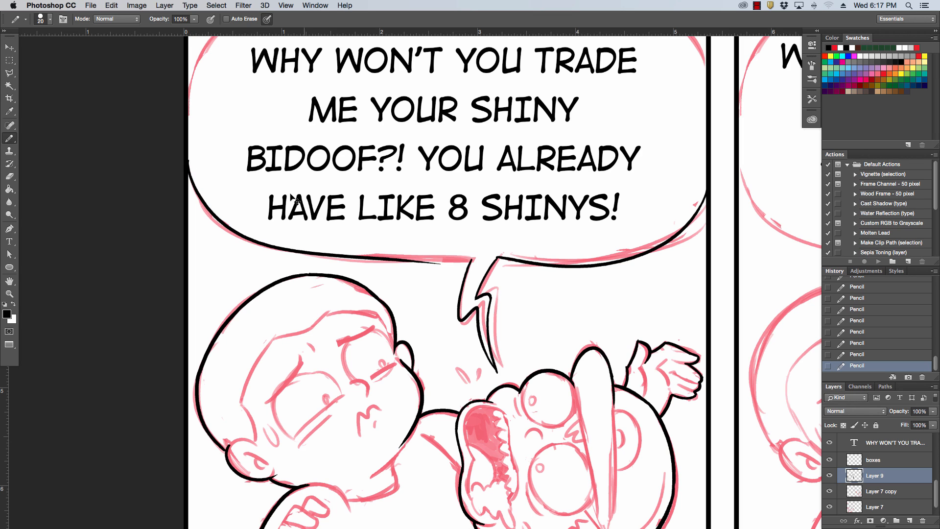
key("super+z")
left_click_drag(189, 164, 430, 264)
key("super+z")
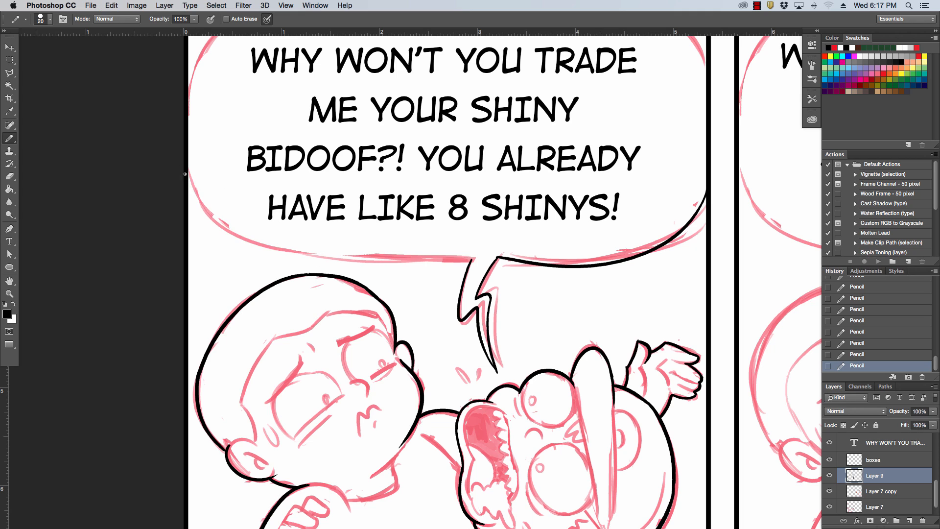
left_click_drag(189, 179, 485, 260)
key("super+z")
mouse_move(189, 178)
left_mouse_down()
mouse_move(340, 268)
mouse_move(515, 262)
left_mouse_up()
key("super+z")
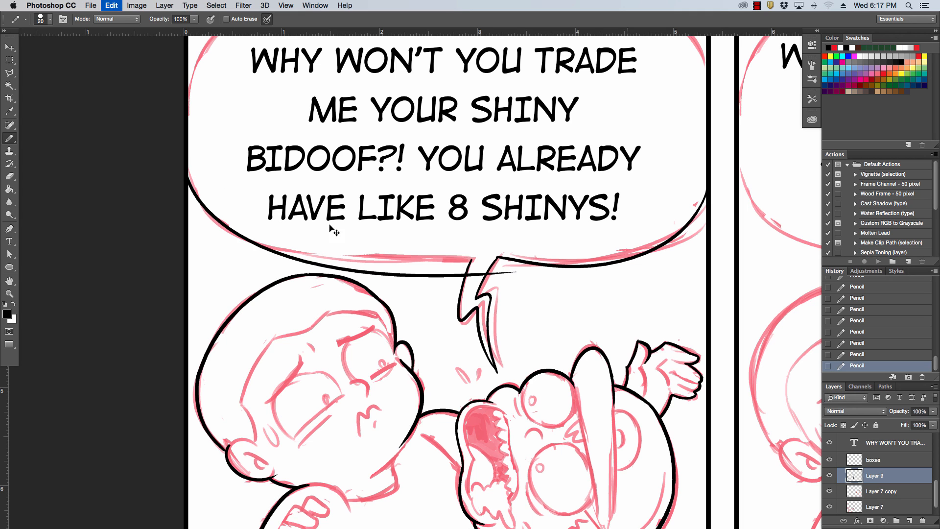
left_click_drag(189, 176, 505, 255)
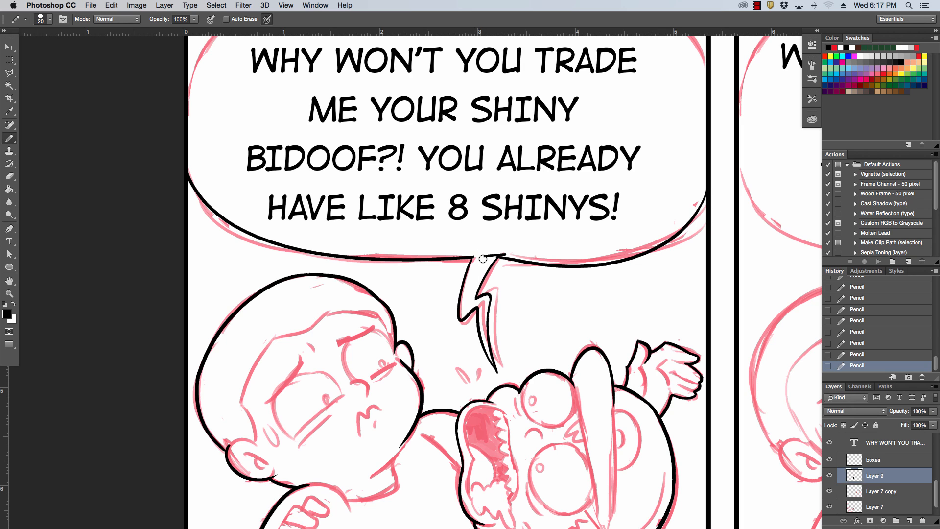
Erase the end of the balloon's lower left curve that runs across the tail opening.
left_click_drag(500, 246, 497, 252)
mouse_move(505, 253)
left_mouse_down()
mouse_move(469, 264)
mouse_move(482, 249)
left_mouse_up()
key("super+z")
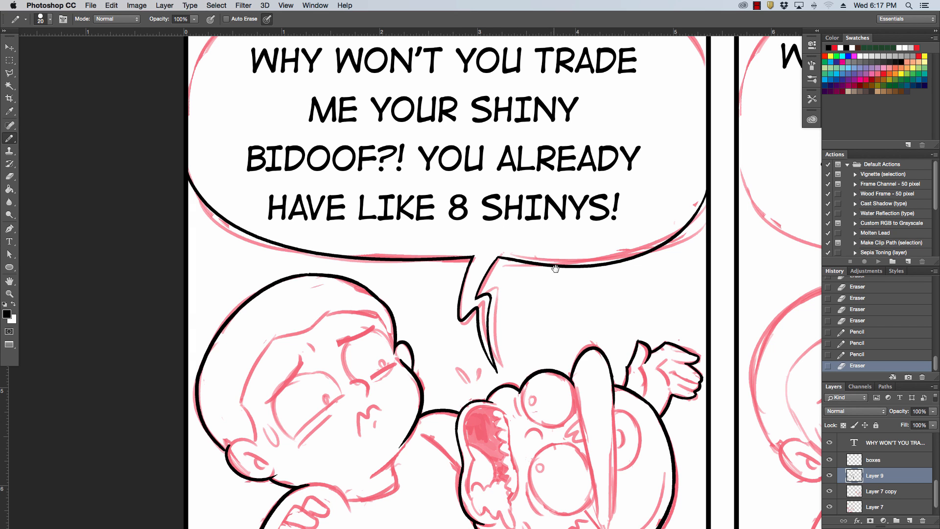
Ink the speech balloon's two upper corner curves where they meet the left panel's border.
scroll(555, 269, "up", 4)
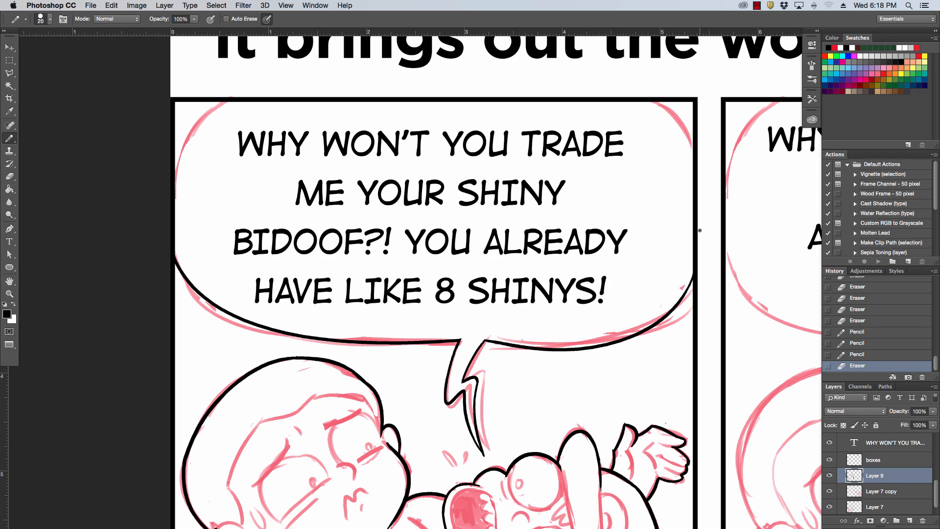
left_click_drag(175, 146, 216, 94)
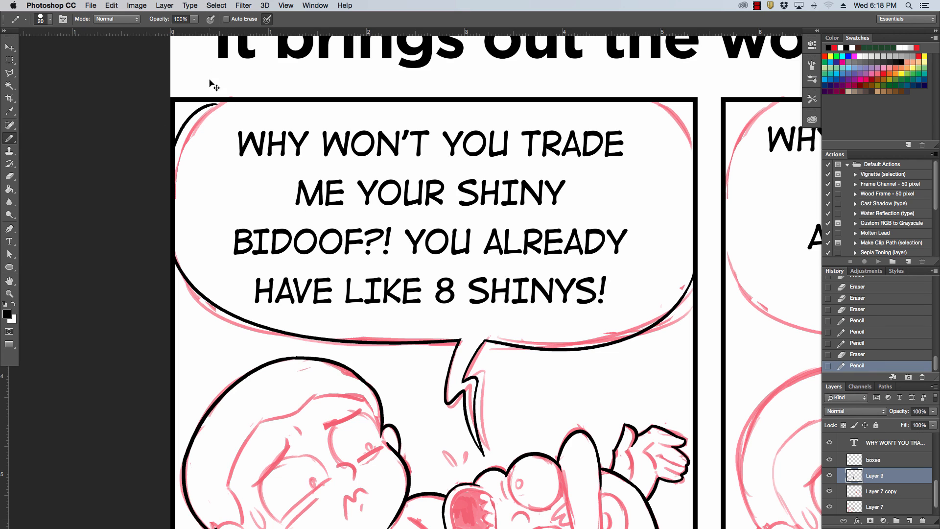
key("super+z")
left_click_drag(175, 146, 219, 94)
key("super+z")
left_click_drag(176, 147, 225, 102)
left_click_drag(651, 99, 694, 152)
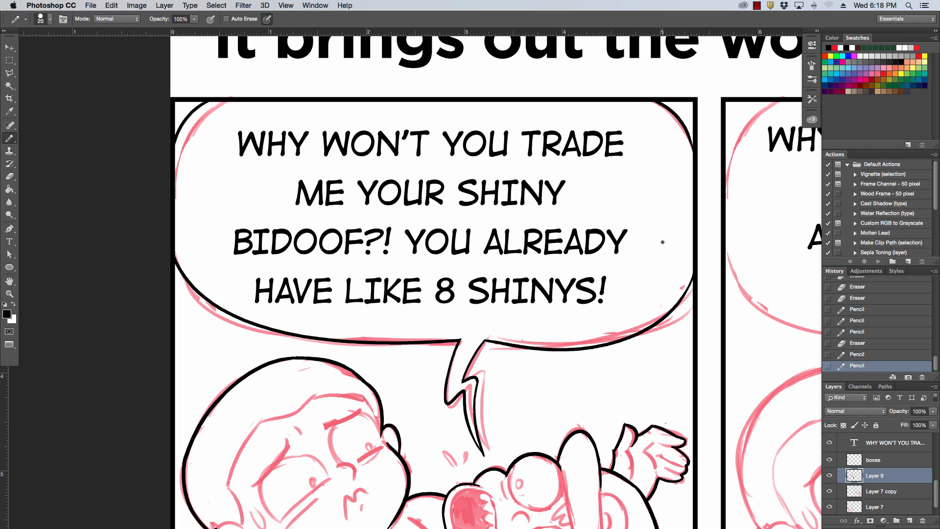
Erase the outer part of the balloon's lower left curve, keeping only the short stretch beside the tail.
key("e")
mouse_move(172, 241)
left_mouse_down()
mouse_move(248, 317)
mouse_move(336, 338)
left_mouse_up()
left_click_drag(278, 333, 386, 336)
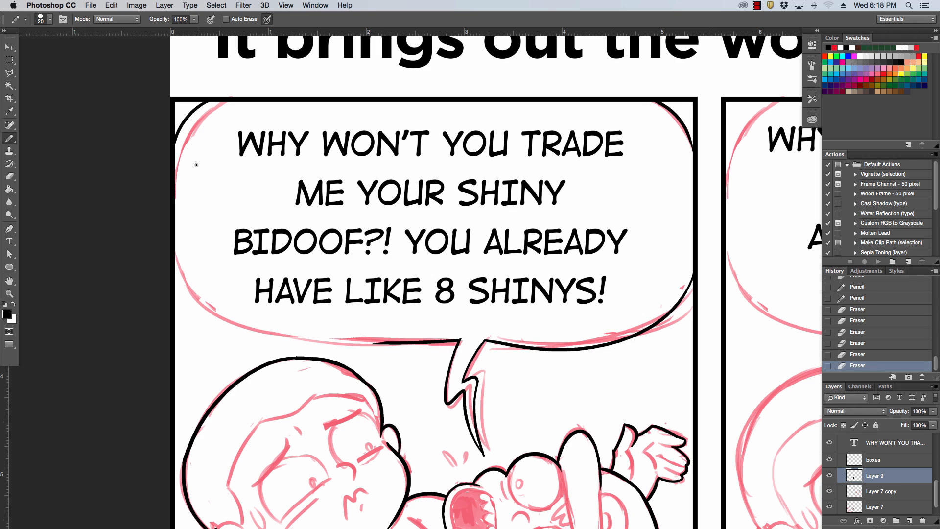
Ink the speech balloon's lower left curve from the panel border to the short stretch beside the tail, redrawing it until it fits.
left_click_drag(170, 239, 335, 333)
key("super+z")
mouse_move(172, 249)
left_mouse_down()
mouse_move(269, 337)
mouse_move(422, 346)
left_mouse_up()
key("super+z")
left_click_drag(171, 256, 390, 344)
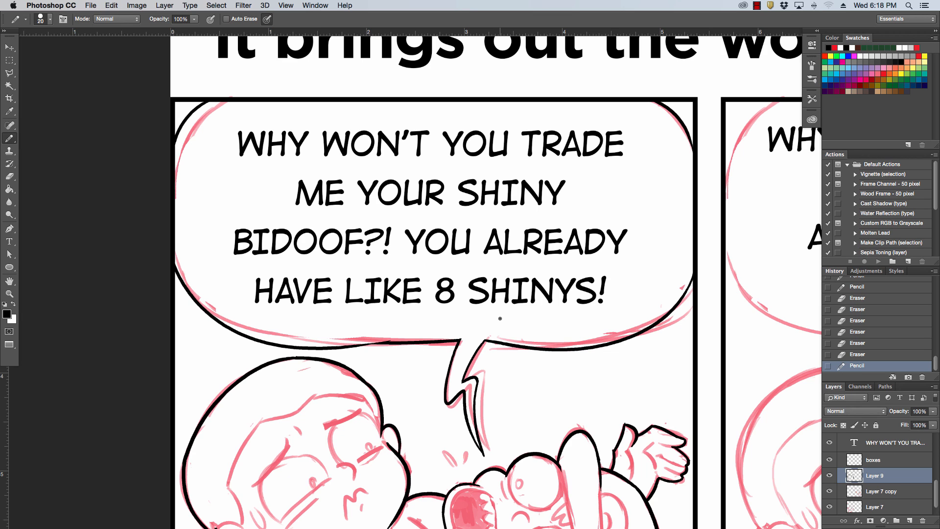
key("super+z")
mouse_move(174, 260)
left_mouse_down()
mouse_move(413, 346)
mouse_move(413, 336)
left_mouse_up()
Clean up and re-ink the balloon's bottom edge where the long curve joins the stretch beside the tail.
left_click_drag(381, 337, 416, 336)
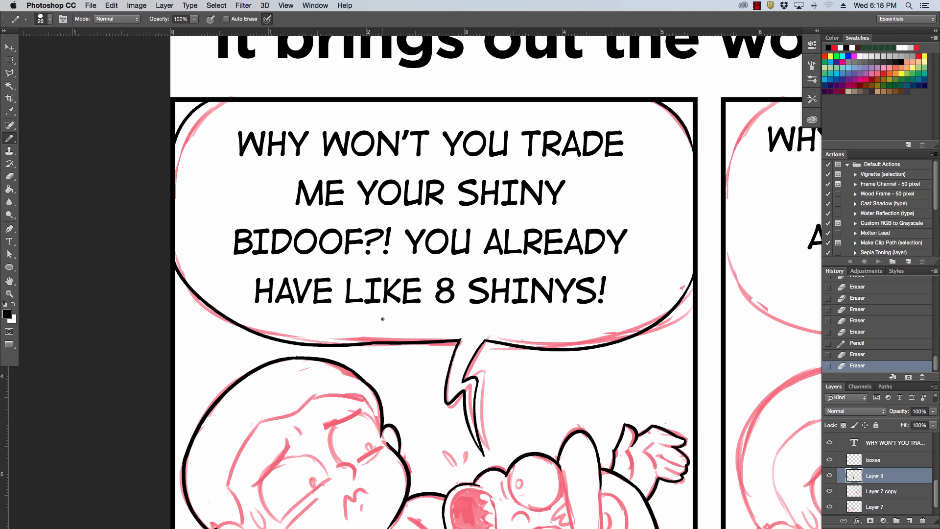
mouse_move(370, 338)
left_mouse_down()
mouse_move(415, 334)
mouse_move(419, 347)
mouse_move(462, 336)
mouse_move(427, 342)
left_mouse_up()
left_click_drag(374, 346, 419, 338)
left_click_drag(362, 343, 455, 340)
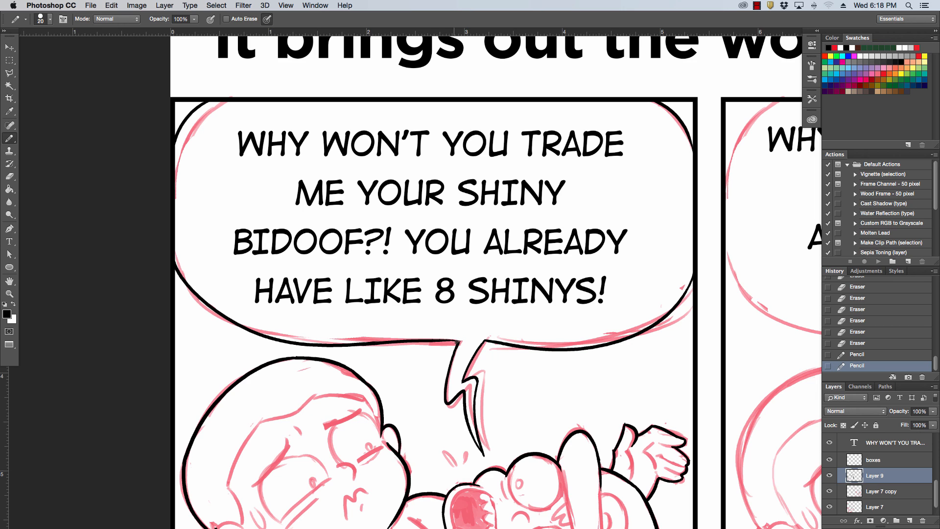
key("super+z")
left_click_drag(444, 340, 467, 341)
key("super+z")
key("super+z")
left_click_drag(463, 340, 473, 344)
Erase the outer part of the balloon's lower left curve and redraw it from the panel border to the bottom edge.
mouse_move(177, 256)
left_mouse_down()
mouse_move(234, 319)
mouse_move(287, 337)
left_mouse_up()
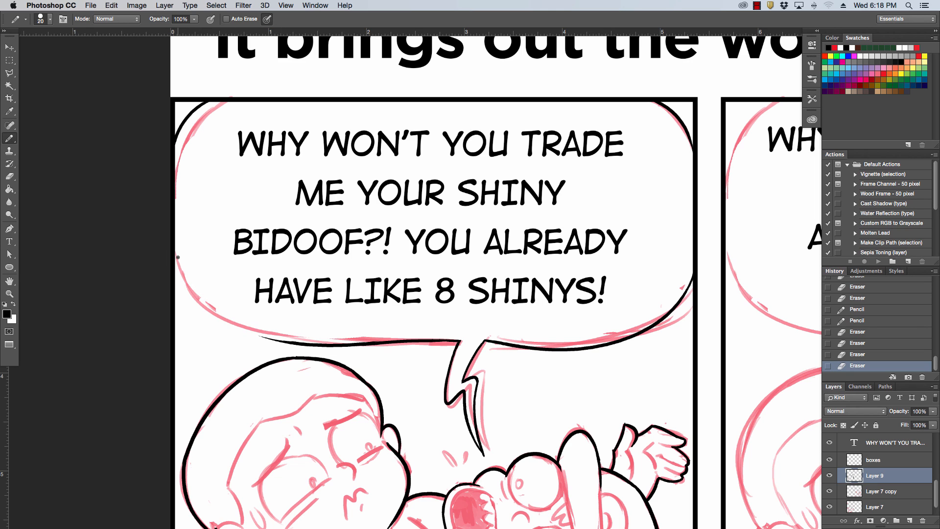
left_click_drag(176, 261, 294, 345)
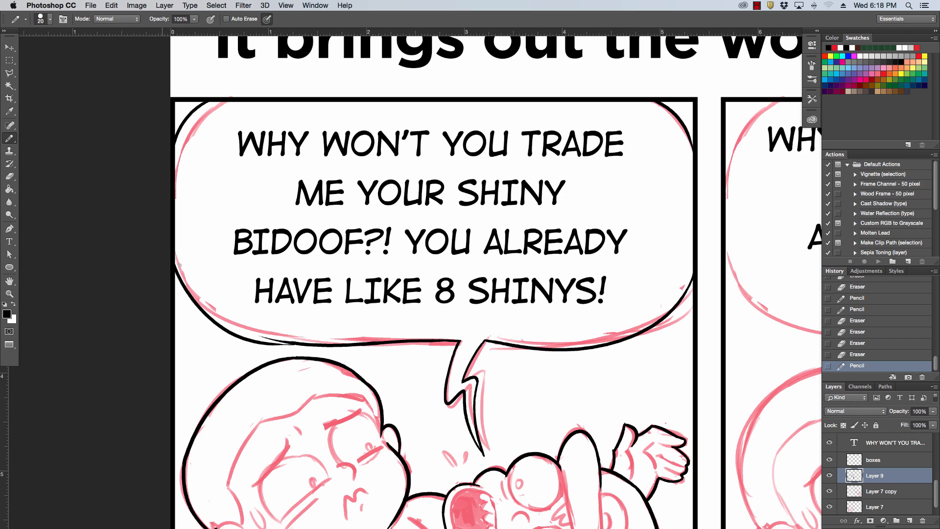
key("super+z")
left_click_drag(180, 265, 332, 341)
key("super+z")
mouse_move(175, 261)
left_mouse_down()
mouse_move(196, 301)
mouse_move(296, 336)
mouse_move(256, 334)
mouse_move(326, 346)
left_mouse_up()
key("super+z")
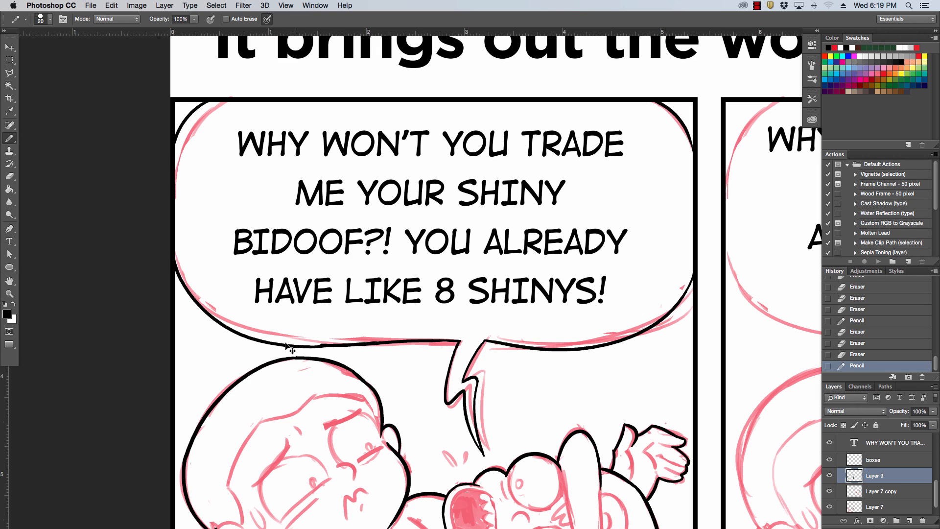
key("super+z")
left_click_drag(266, 341, 325, 346)
Clean up the pointed tip of the balloon's tail and the outline of the raised arm beside the capped character's head.
mouse_move(377, 344)
left_mouse_down()
mouse_move(311, 142)
mouse_move(328, 126)
left_mouse_up()
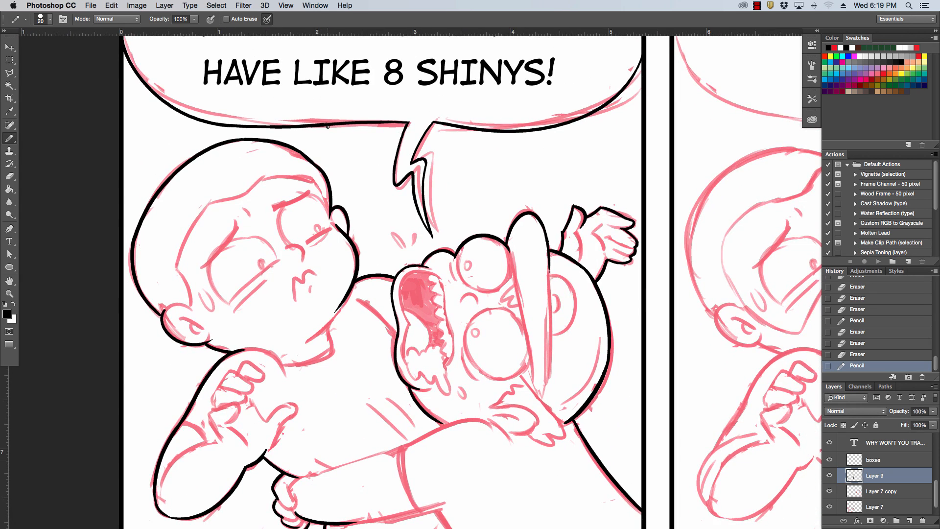
left_click_drag(422, 232, 432, 241)
mouse_move(433, 241)
left_mouse_down()
mouse_move(421, 227)
mouse_move(430, 238)
left_mouse_up()
left_click_drag(561, 228, 583, 206)
Ink the underside of the gripping forearm and the line running from its end down to the panel's lower border.
left_click_drag(373, 323, 410, 184)
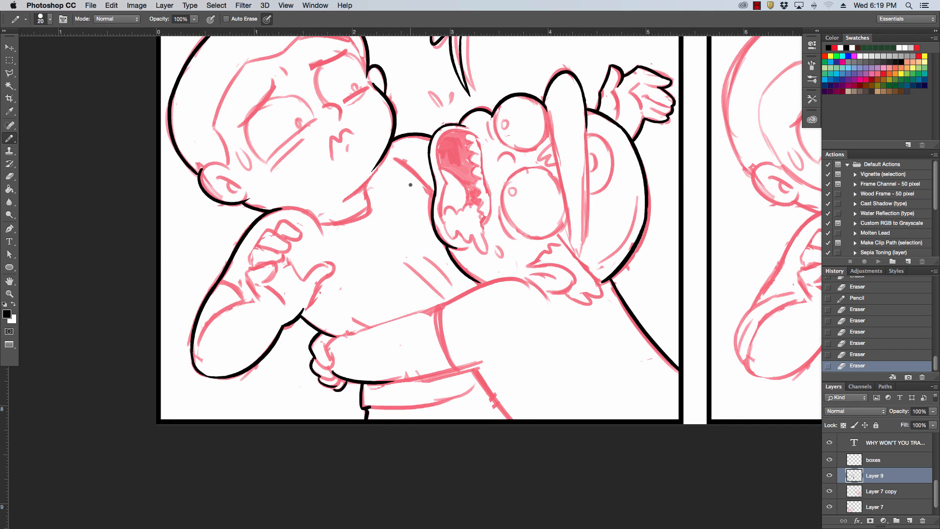
left_click_drag(381, 381, 479, 361)
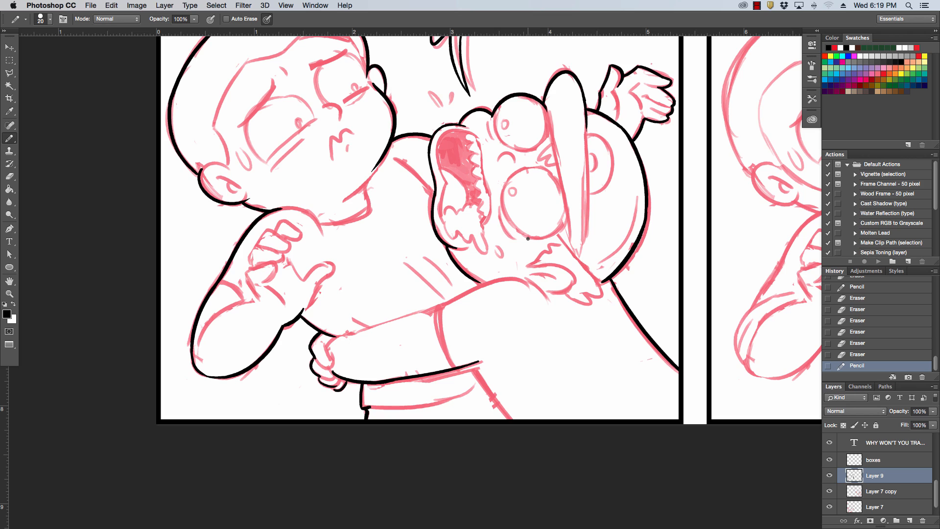
key("super+z")
left_click_drag(385, 382, 494, 359)
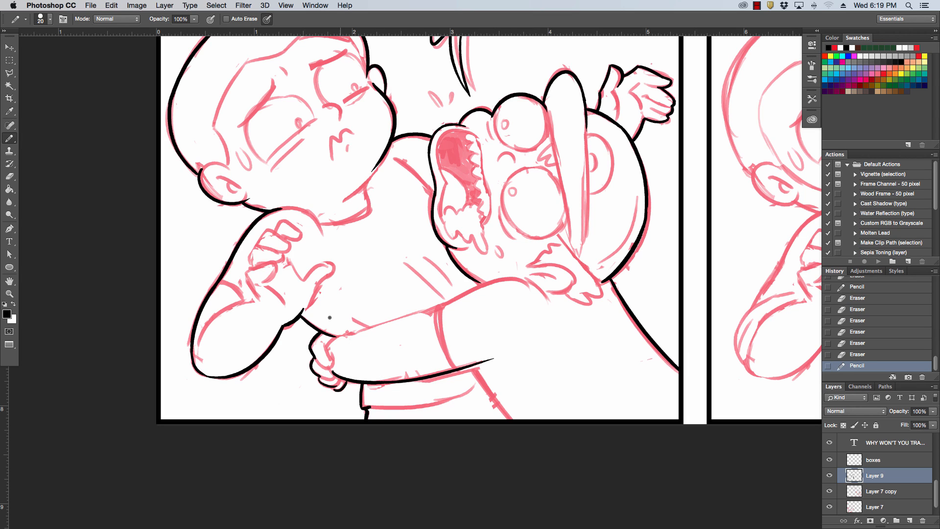
key("super+z")
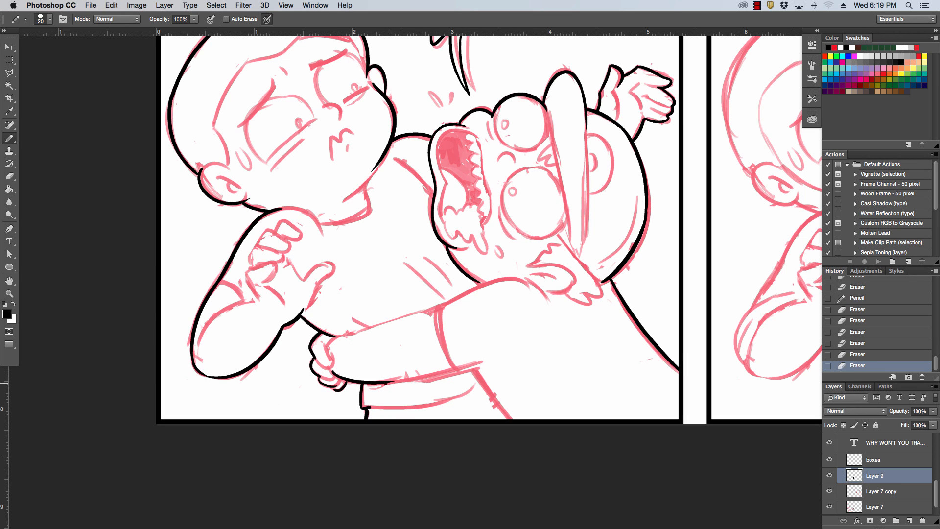
left_click_drag(384, 383, 475, 360)
key("super+z")
mouse_move(384, 382)
left_mouse_down()
mouse_move(481, 362)
mouse_move(475, 373)
mouse_move(511, 419)
left_mouse_up()
key("super+z")
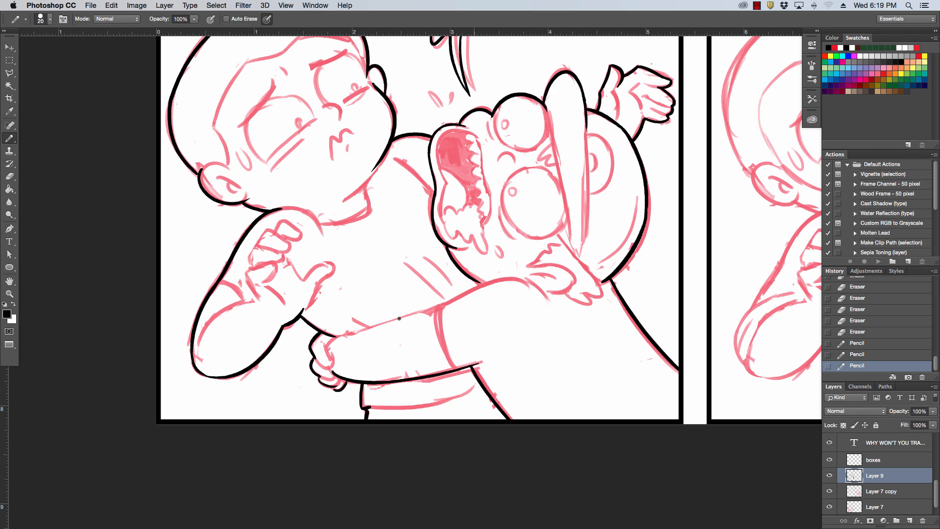
Ink the gripping arm's upper edge from the hand to the curve under the capped character's head, trimming its end.
left_click_drag(337, 336, 502, 276)
key("super+z")
mouse_move(337, 336)
left_mouse_down()
mouse_move(489, 281)
mouse_move(560, 317)
left_mouse_up()
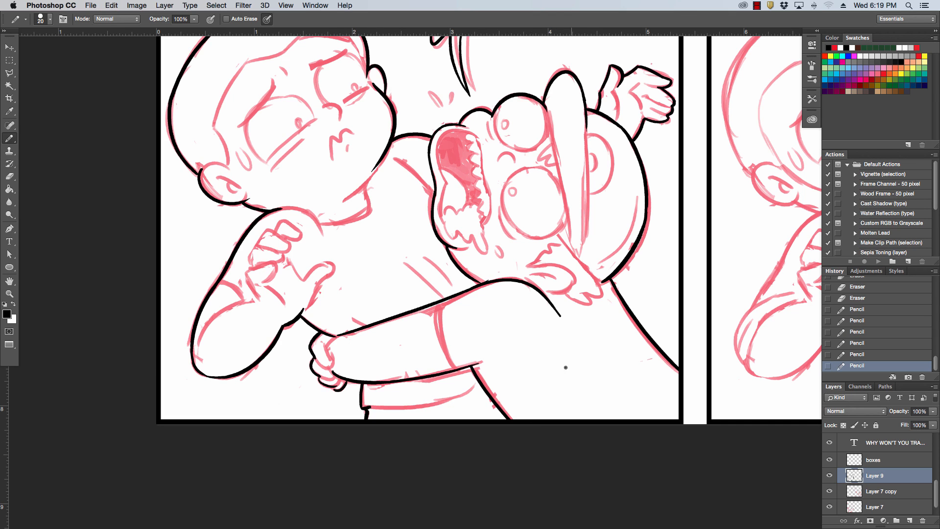
key("super+z")
left_click_drag(487, 281, 549, 296)
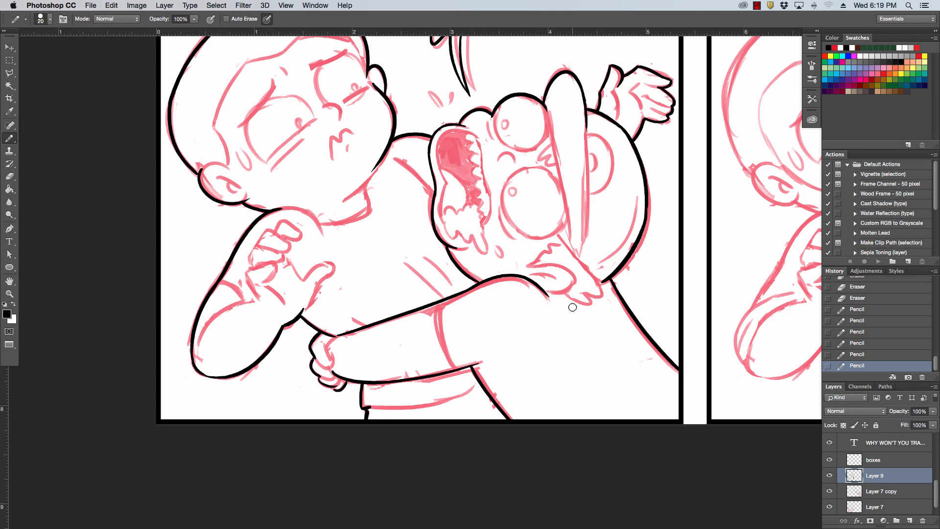
left_click_drag(538, 275, 556, 306)
Re-ink the left boy's jaw down to the chin and tidy the line ends at his earlobe and the arm's curve.
left_click_drag(476, 174, 557, 247)
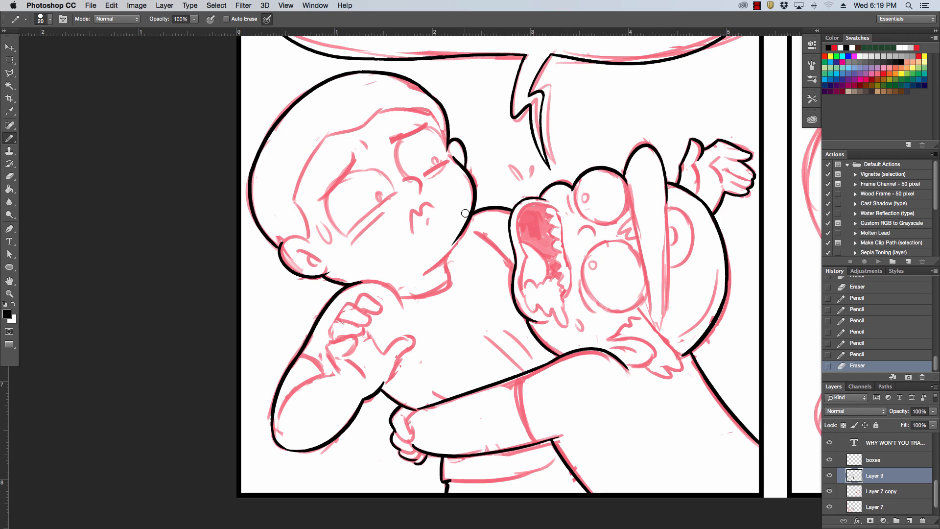
mouse_move(468, 210)
left_mouse_down()
mouse_move(448, 245)
mouse_move(463, 214)
mouse_move(457, 245)
left_mouse_up()
left_click_drag(420, 276, 452, 250)
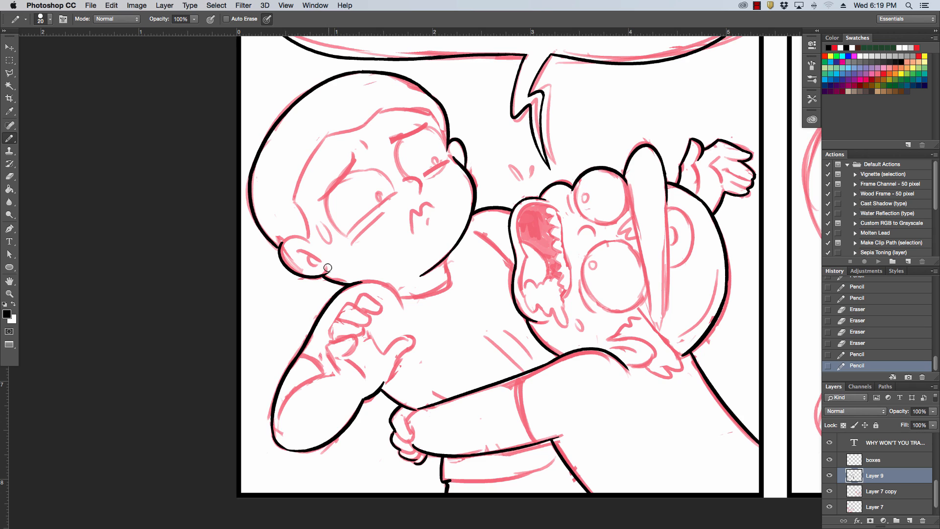
left_click_drag(329, 269, 327, 271)
left_click_drag(621, 355, 633, 375)
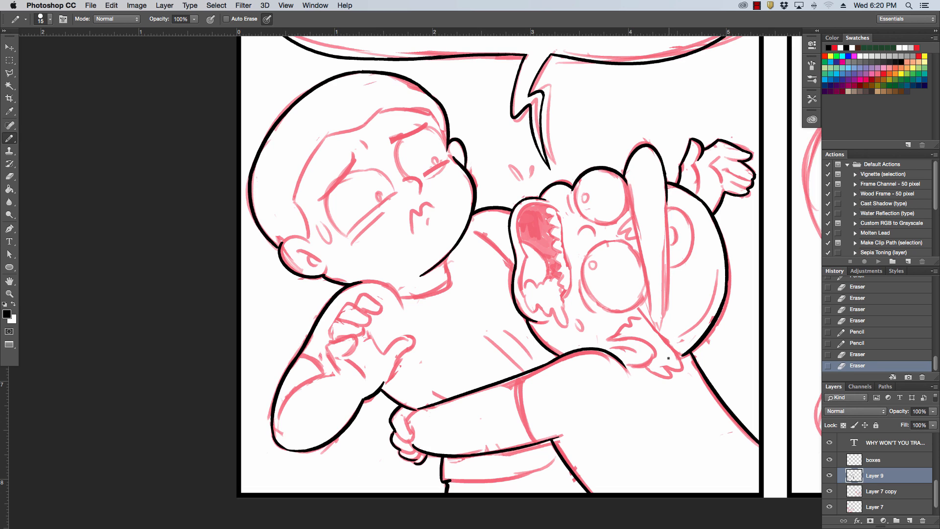
Ink both long edges of the cap brim down to its tapered end with the pencil at size 15.
left_click_drag(668, 358, 665, 187)
key("ctrl+z")
left_click_drag(658, 343, 665, 192)
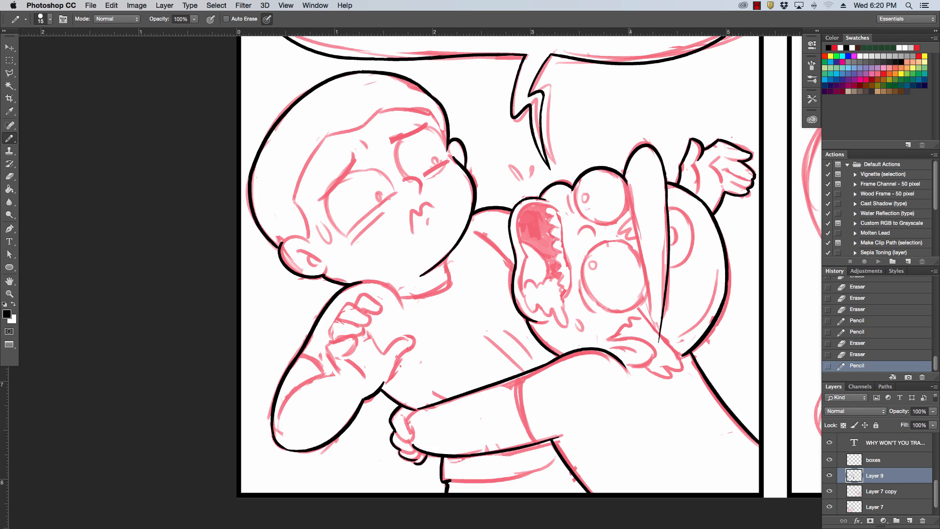
left_click_drag(628, 186, 649, 323)
key("super+z")
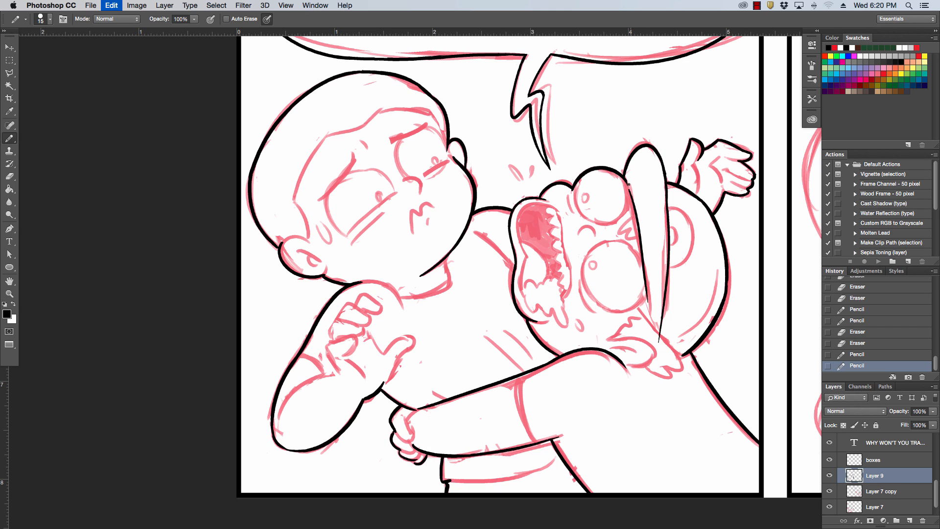
left_click_drag(627, 184, 649, 327)
key("super+z")
left_click_drag(627, 185, 646, 314)
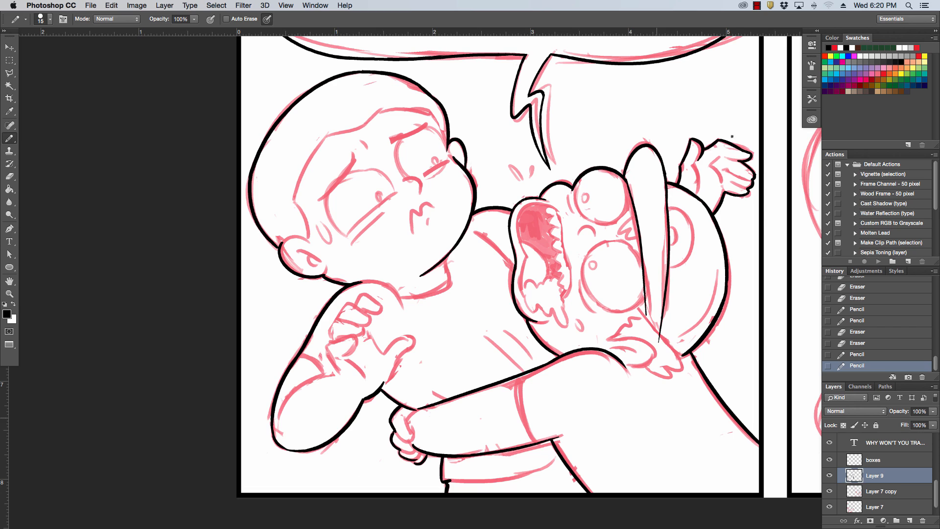
Ink the finger and palm lines inside the capped character's raised hand, cleaning up the finger ends.
mouse_move(695, 164)
left_mouse_down()
mouse_move(701, 157)
mouse_move(698, 189)
mouse_move(699, 177)
mouse_move(699, 189)
mouse_move(745, 192)
mouse_move(752, 180)
mouse_move(728, 154)
mouse_move(749, 160)
left_mouse_up()
key("super+z")
key("super+z")
key("super+z")
key("super+z")
key("super+z")
key("super+z")
key("super+z")
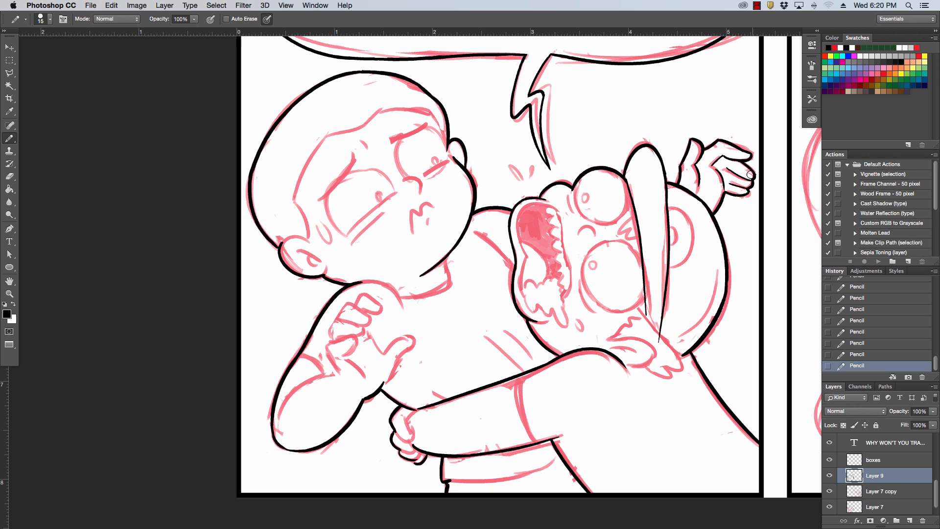
mouse_move(750, 177)
left_mouse_down()
mouse_move(732, 170)
mouse_move(723, 157)
mouse_move(733, 153)
left_mouse_up()
left_click_drag(725, 185, 734, 187)
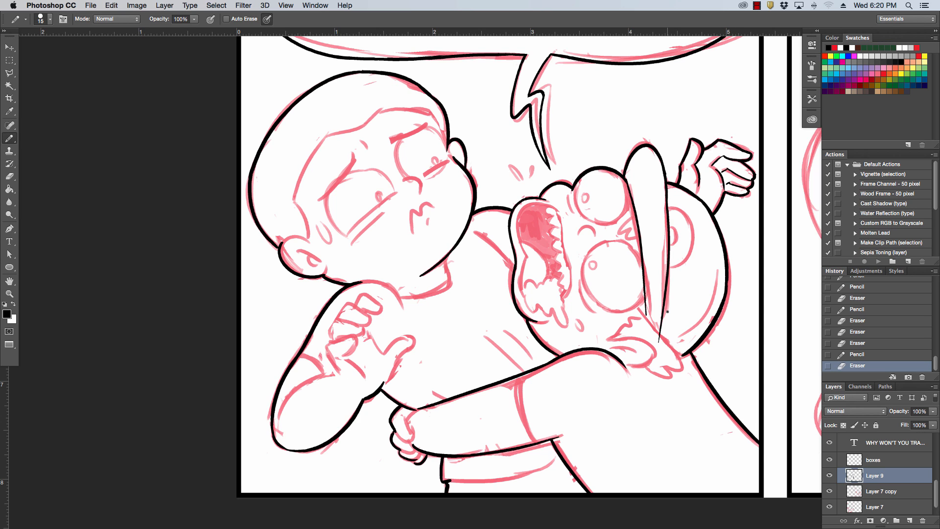
Trim the cap brim's lower tip and ink the capped character's ear and the hair tuft beside the brim.
left_click_drag(663, 343, 681, 370)
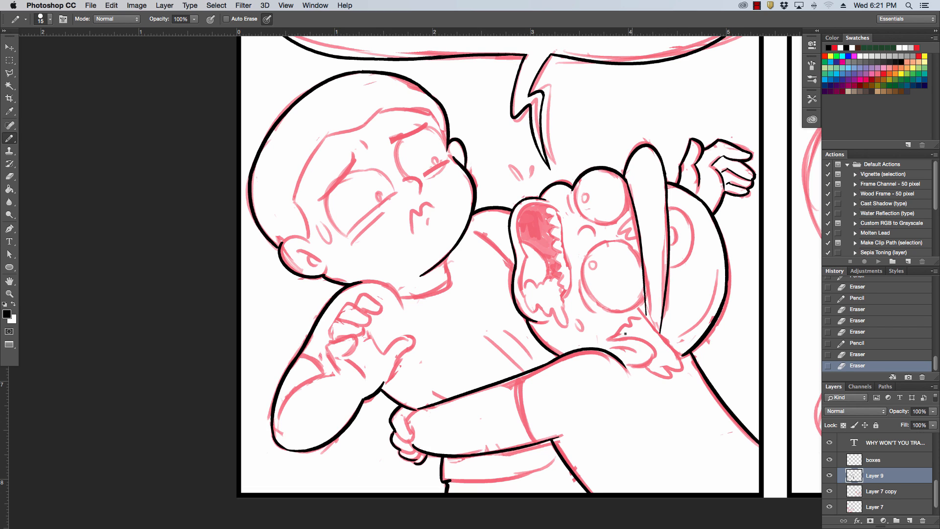
mouse_move(615, 338)
left_mouse_down()
mouse_move(628, 363)
mouse_move(655, 358)
mouse_move(626, 346)
left_mouse_up()
key("super+z")
key("super+z")
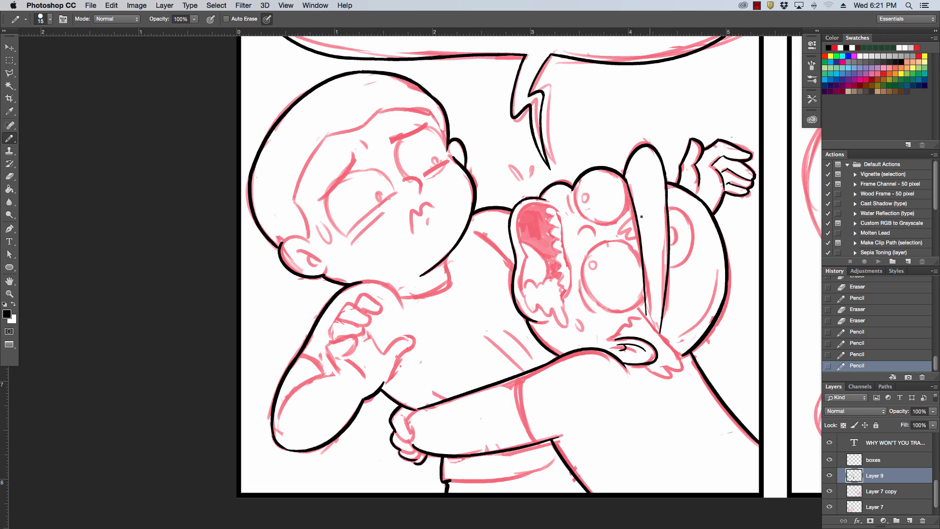
mouse_move(633, 214)
left_mouse_down()
mouse_move(621, 231)
mouse_move(639, 234)
left_mouse_up()
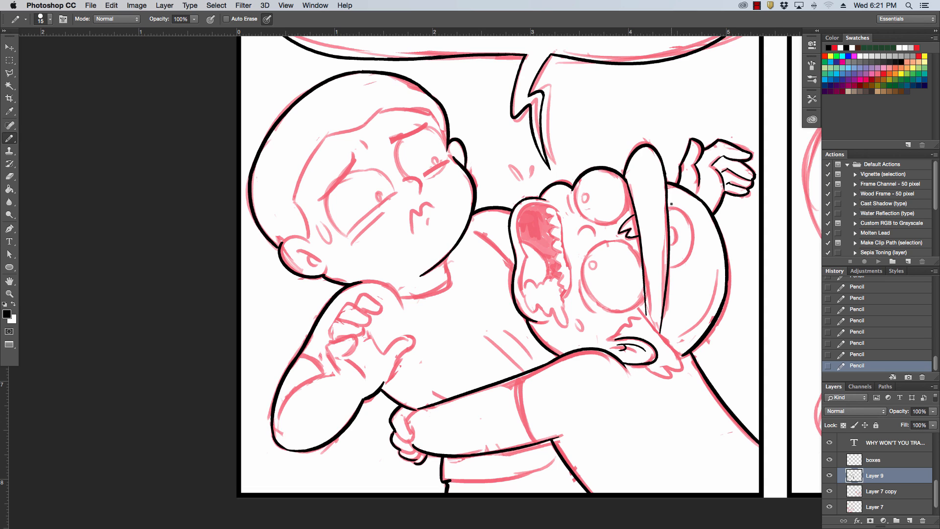
Ink the inner line of the left boy's far ear and the inner curve of his far eye.
left_click_drag(450, 150, 464, 162)
left_click_drag(450, 149, 460, 160)
mouse_move(428, 114)
left_mouse_down()
mouse_move(443, 142)
mouse_move(416, 179)
left_mouse_up()
key("super+z")
key("super+z")
left_click_drag(398, 141, 410, 180)
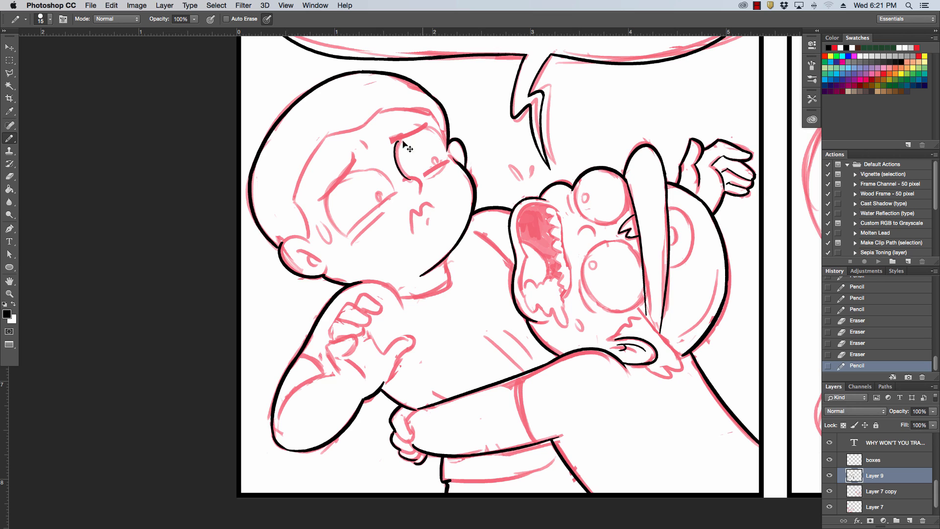
key("super+z")
left_click_drag(398, 141, 410, 176)
Ink the upper and outer curve of the left boy's far eye toward the far ear.
key("super+z")
left_click_drag(398, 141, 410, 176)
mouse_move(427, 127)
left_mouse_down()
mouse_move(445, 143)
mouse_move(446, 160)
mouse_move(448, 136)
mouse_move(463, 165)
mouse_move(460, 144)
left_mouse_up()
Ink the inner folds and upper rim of the left boy's near ear.
key("super+z")
key("super+z")
key("super+z")
key("super+z")
left_click_drag(293, 250, 322, 265)
key("super+z")
key("super+z")
left_click_drag(283, 240, 313, 242)
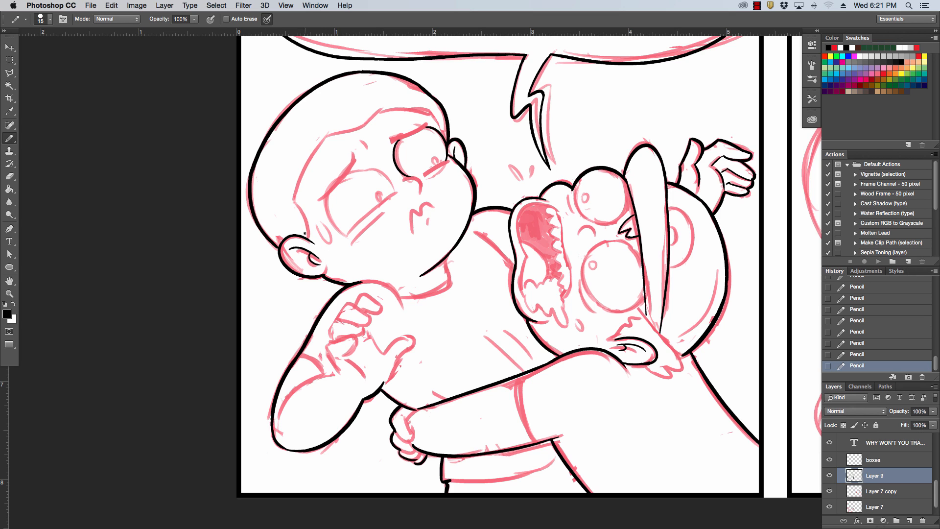
Ink the left boy's hairline from the near ear up and across the forehead to the far side, tidying its corner.
left_click_drag(295, 201, 310, 238)
key("super+z")
left_click_drag(295, 201, 310, 238)
mouse_move(295, 200)
left_mouse_down()
mouse_move(327, 135)
mouse_move(383, 111)
mouse_move(426, 110)
mouse_move(445, 143)
left_mouse_up()
key("super+z")
key("super+z")
key("super+z")
key("super+z")
key("super+z")
key("super+z")
key("super+z")
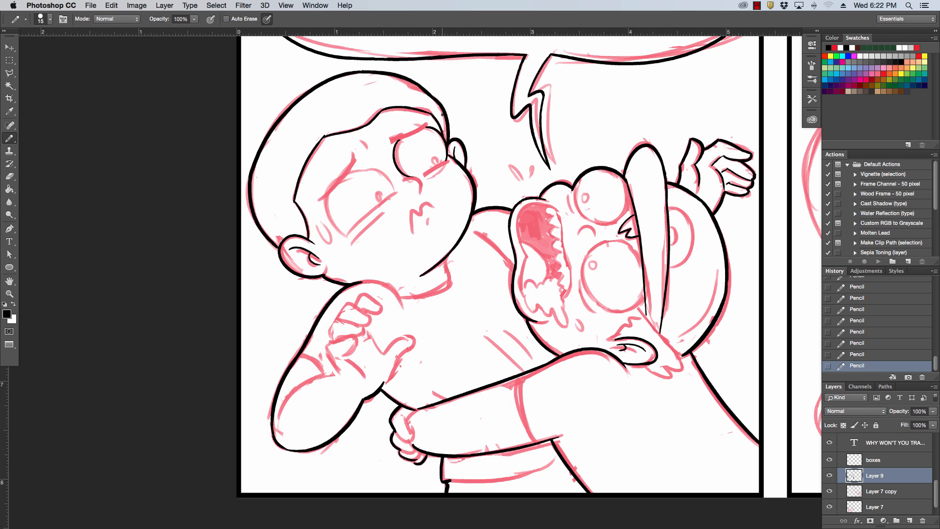
left_click_drag(318, 136, 337, 125)
Ink the left boy's nose and the lower lid line of his far eye.
mouse_move(423, 176)
left_mouse_down()
mouse_move(448, 159)
mouse_move(435, 162)
mouse_move(420, 194)
left_mouse_up()
key("super+z")
key("super+z")
key("super+z")
key("super+z")
key("super+z")
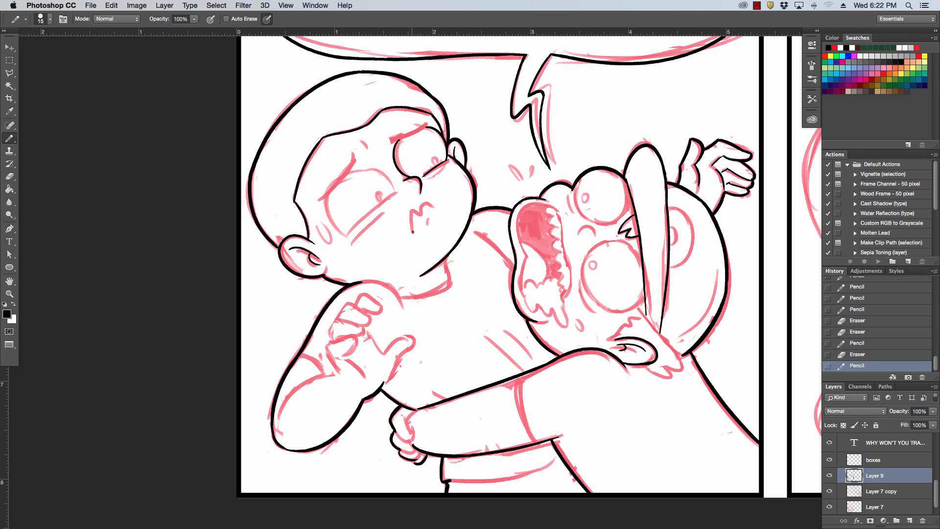
Ink the left boy's puckered mouth and the small pupil in his far eye.
mouse_move(412, 231)
left_mouse_down()
mouse_move(421, 214)
mouse_move(437, 210)
mouse_move(431, 224)
mouse_move(439, 205)
mouse_move(422, 244)
left_mouse_up()
key("super+z")
key("super+z")
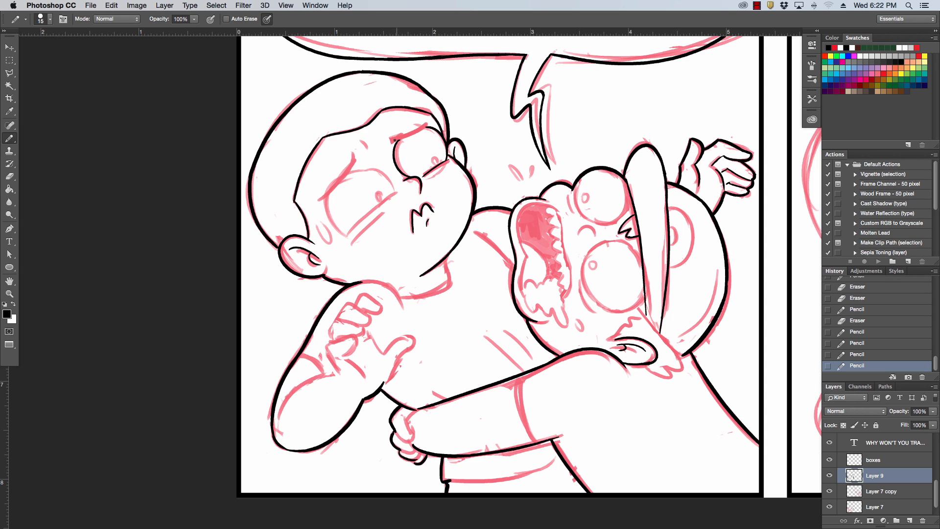
left_click_drag(434, 158, 436, 162)
key("super+z")
Ink the left boy's near eye as two curves around the sketched circle, redrawing each until it fits.
left_click_drag(330, 192, 350, 234)
key("super+z")
left_click_drag(330, 192, 360, 238)
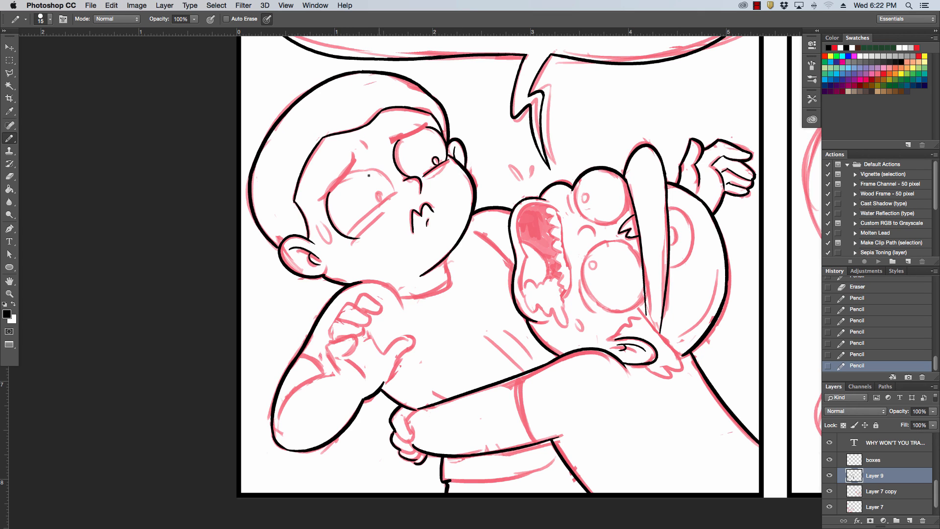
left_click_drag(349, 172, 394, 205)
key("super+z")
key("super+z")
left_click_drag(345, 175, 388, 206)
key("super+z")
left_click_drag(348, 174, 394, 209)
Ink the short curved marks between the left boy's near ear and near eye.
mouse_move(315, 226)
left_mouse_down()
mouse_move(334, 179)
mouse_move(328, 236)
left_mouse_up()
key("alt+super+z")
key("alt+super+z")
key("alt+super+z")
key("alt+super+z")
key("alt+super+z")
key("alt+super+z")
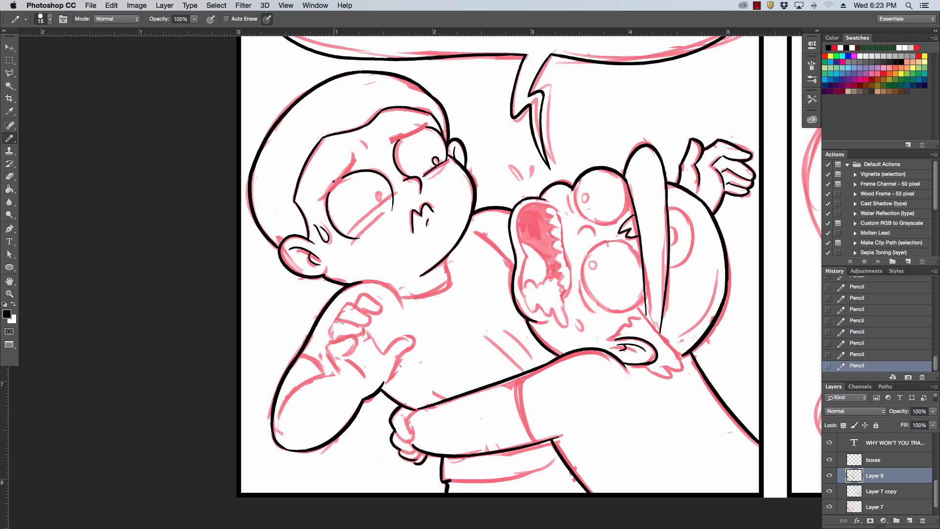
Ink the small crease between the left boy's brows and the neckline under his chin.
left_click_drag(361, 142, 366, 148)
key("super+z")
left_click_drag(397, 296, 453, 279)
key("super+z")
left_click_drag(452, 289, 456, 280)
Ink the diagonal crease from the left boy's far shoulder to the capped character's mouth, redrawing it until it fits.
left_click_drag(481, 236, 515, 267)
key("super+z")
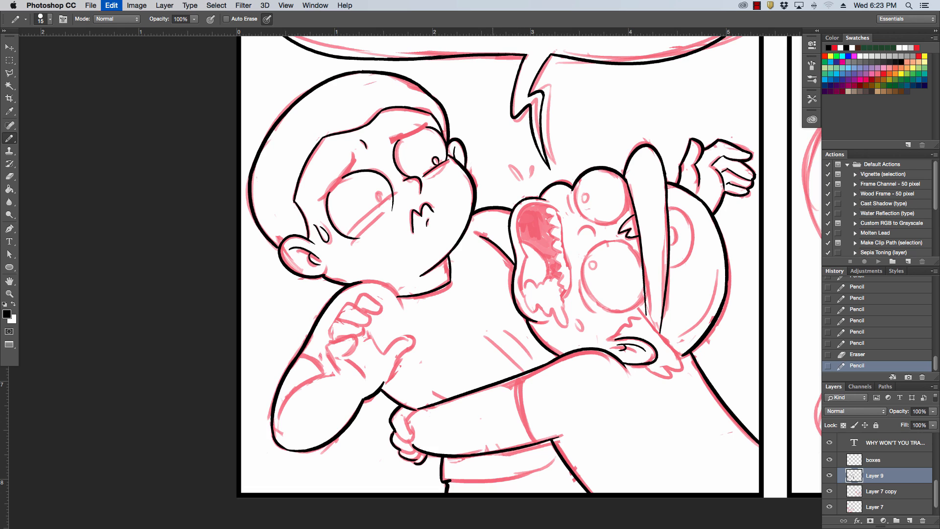
left_click_drag(482, 235, 515, 264)
key("super+z")
left_click_drag(483, 235, 515, 264)
key("super+z")
key("super+z")
left_click(483, 236)
key("super+z")
mouse_move(484, 236)
left_mouse_down()
mouse_move(519, 262)
mouse_move(513, 246)
mouse_move(484, 231)
mouse_move(510, 259)
mouse_move(506, 242)
mouse_move(510, 254)
mouse_move(487, 238)
mouse_move(513, 260)
left_mouse_up()
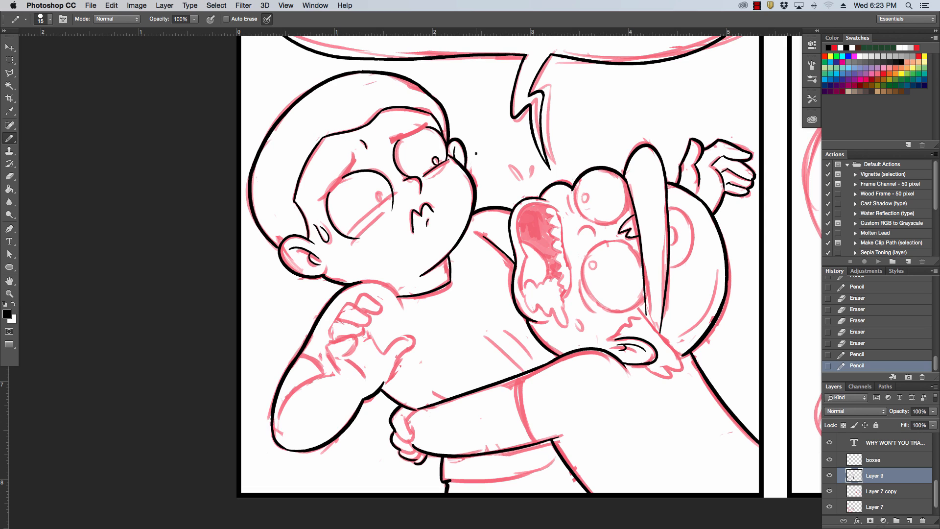
Ink the diagonal fold lines on the left boy's shirt just above the gripping arm.
left_click_drag(499, 349, 517, 363)
key("super+z")
mouse_move(485, 336)
left_mouse_down()
mouse_move(522, 369)
mouse_move(510, 332)
left_mouse_up()
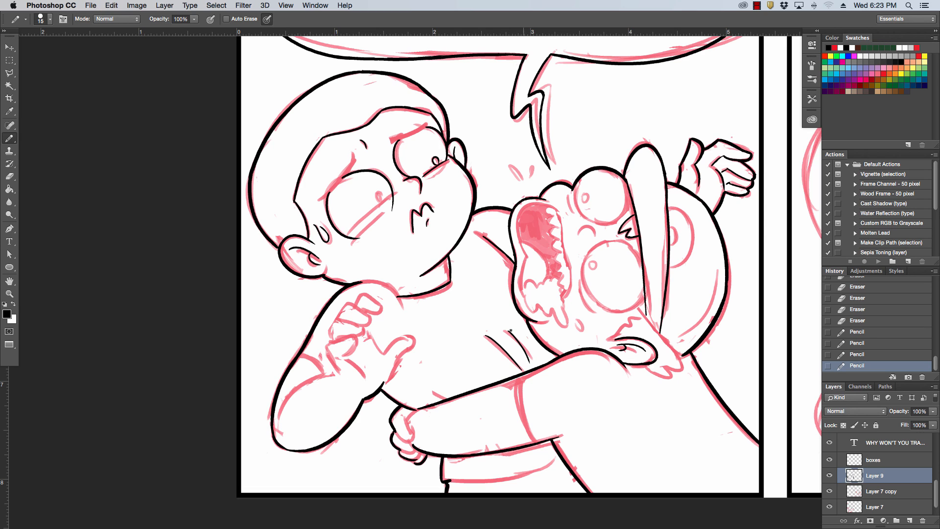
Ink the shirt creases and finger lines around the gripping hand, and erase the second diagonal fold above the arm.
mouse_move(447, 397)
left_mouse_down()
mouse_move(425, 376)
mouse_move(412, 428)
left_mouse_up()
key("super+z")
key("super+z")
key("super+z")
key("super+z")
key("super+z")
key("super+z")
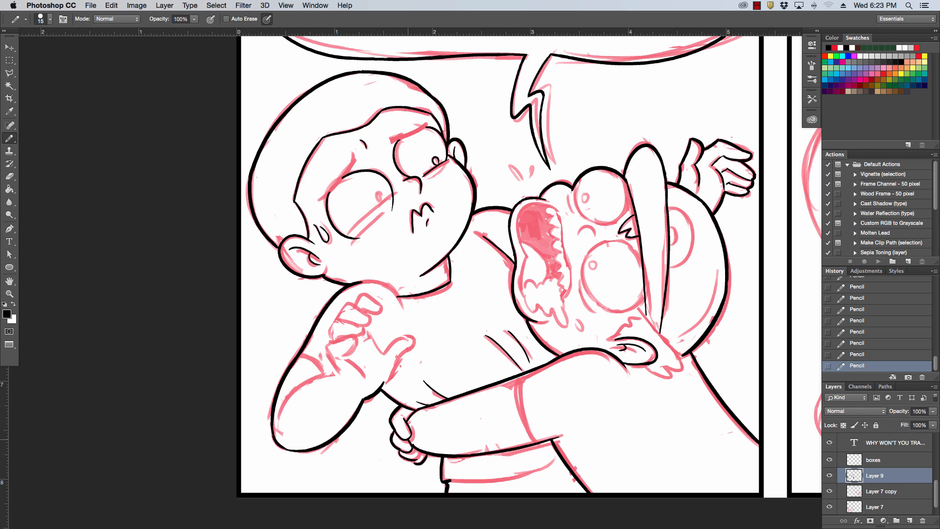
left_click_drag(415, 459, 421, 451)
mouse_move(505, 328)
left_mouse_down()
mouse_move(530, 364)
mouse_move(480, 330)
mouse_move(509, 365)
left_mouse_up()
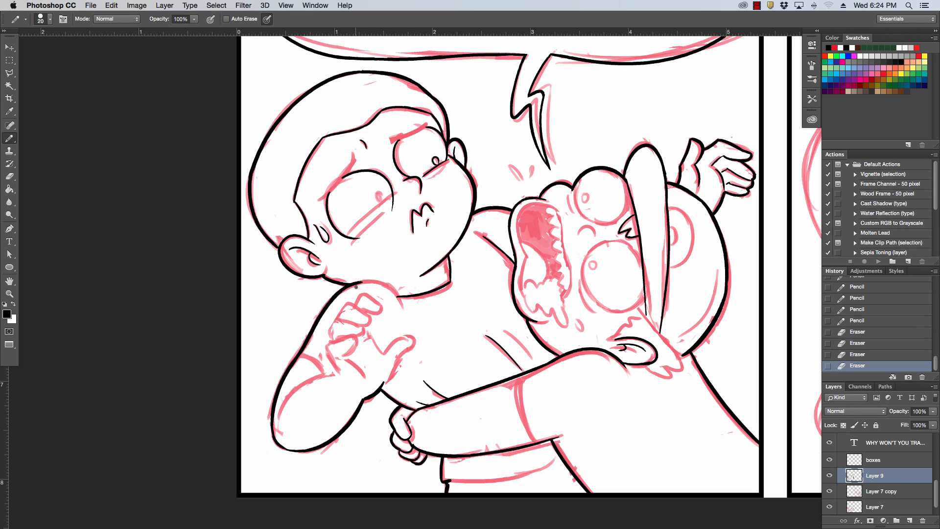
Ink the curve of the left boy's near shoulder under his chin with a size 20 pencil, cleaning its end.
left_click_drag(351, 286, 399, 311)
key("super+z")
mouse_move(351, 285)
left_mouse_down()
mouse_move(381, 283)
mouse_move(413, 319)
mouse_move(399, 321)
left_mouse_up()
left_click_drag(396, 300, 400, 316)
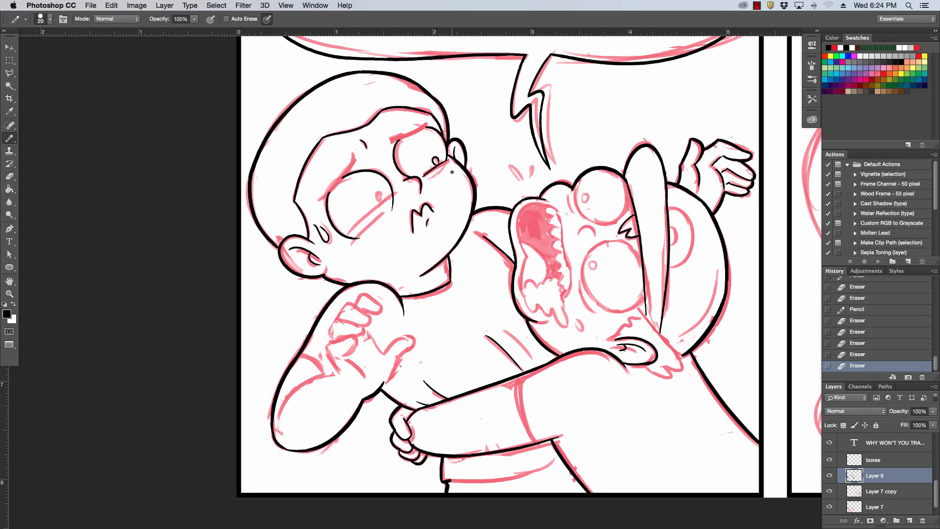
Ink the curved hem line of the boy's shirt below the gripping arm, redrawing it until it fits, and tidy its ends.
scroll(452, 172, "down", 3)
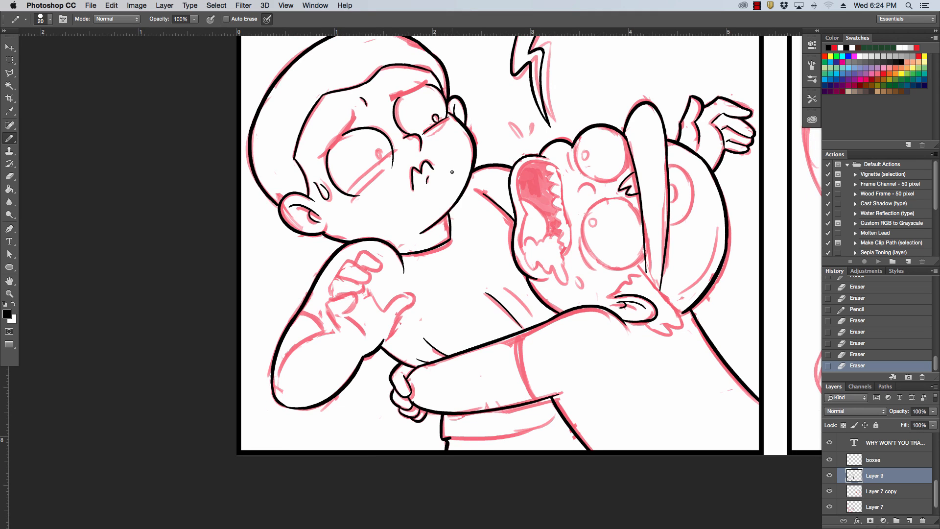
left_click_drag(446, 436, 560, 421)
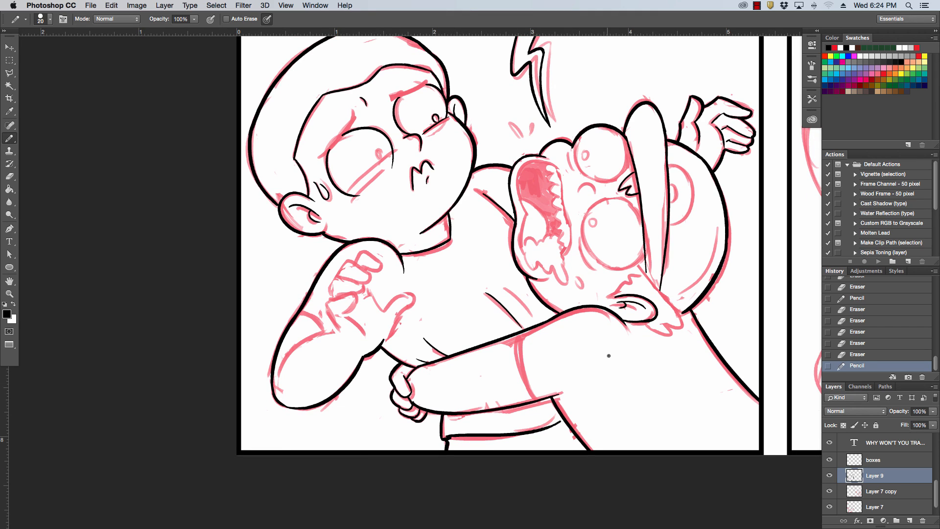
key("super+z")
left_click_drag(448, 437, 569, 424)
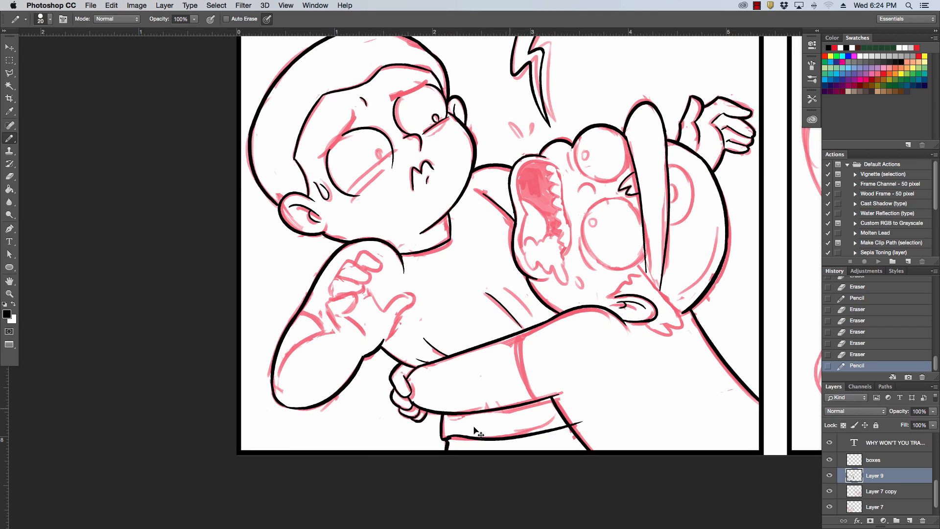
key("super+z")
left_click_drag(447, 438, 550, 430)
key("super+z")
left_click_drag(445, 437, 555, 422)
key("super+z")
left_click_drag(447, 437, 558, 414)
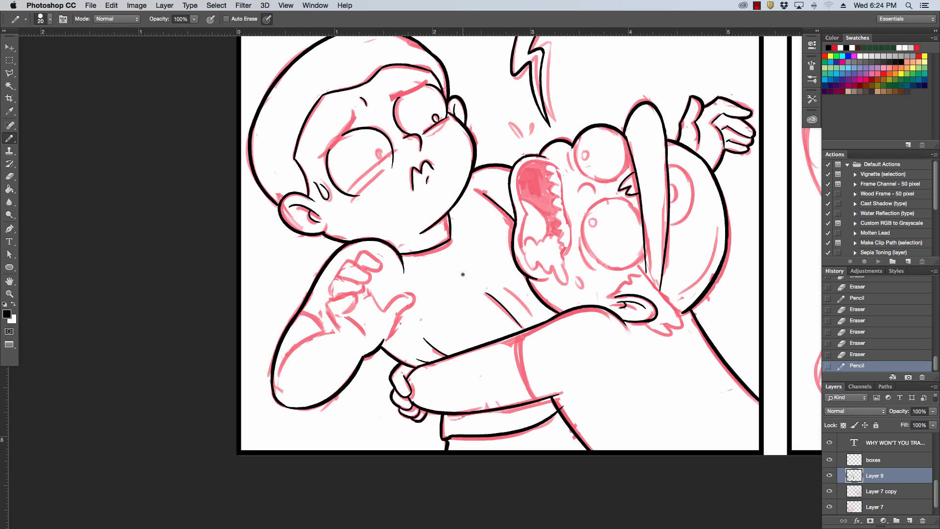
left_click_drag(444, 439, 456, 435)
left_click_drag(566, 403, 563, 409)
left_click(567, 414)
Ink the ragged tufts of hair around the capped character's ear, below the end of the cap brim.
mouse_move(647, 324)
left_mouse_down()
mouse_move(681, 327)
mouse_move(671, 303)
left_mouse_up()
key("super+z")
key("super+z")
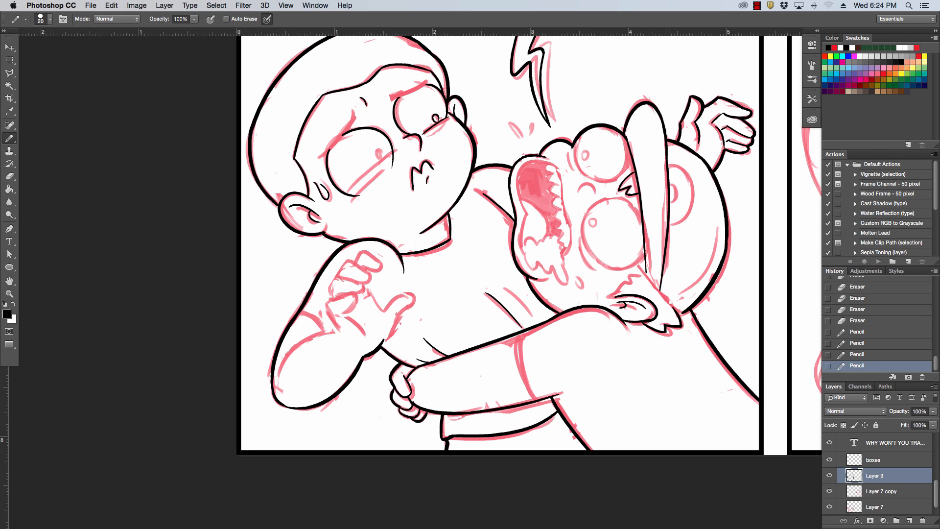
left_click_drag(645, 269, 672, 306)
key("super+z")
mouse_move(645, 269)
left_mouse_down()
mouse_move(679, 309)
mouse_move(696, 300)
left_mouse_up()
left_click_drag(611, 296, 634, 280)
mouse_move(632, 285)
left_mouse_down()
mouse_move(635, 273)
mouse_move(646, 277)
left_mouse_up()
key("super+z")
key("super+z")
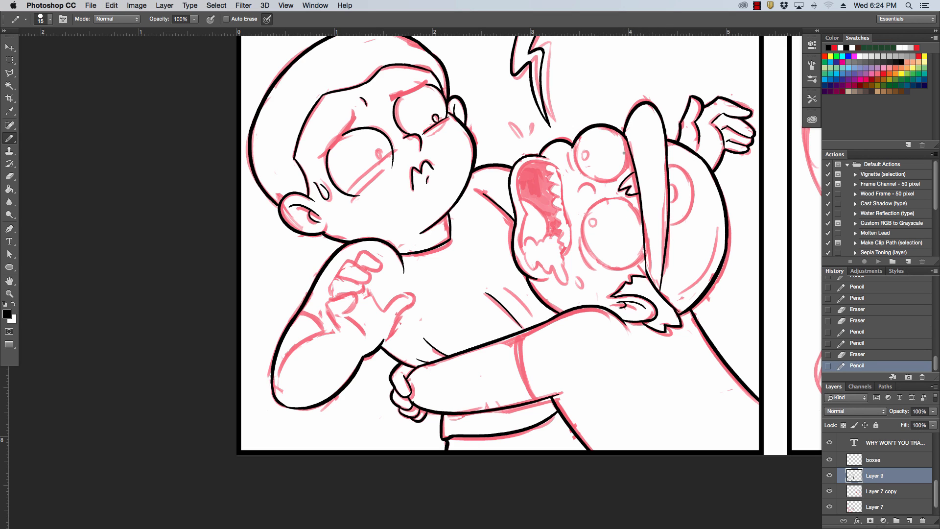
Ink the curved lines on the cap's crown and the round outline of the capped character's large near eye.
mouse_move(683, 171)
left_mouse_down()
mouse_move(671, 212)
mouse_move(688, 226)
mouse_move(673, 298)
mouse_move(691, 285)
left_mouse_up()
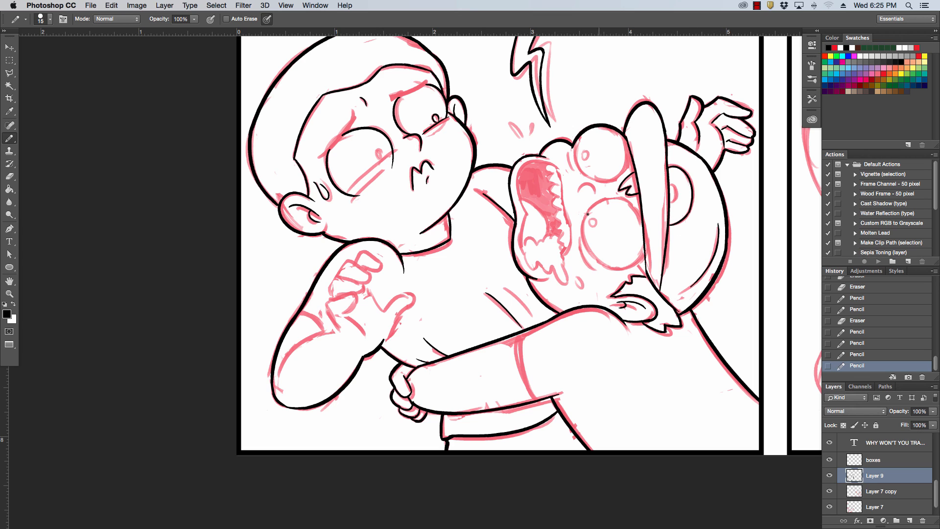
left_click_drag(606, 264, 607, 265)
key("super+z")
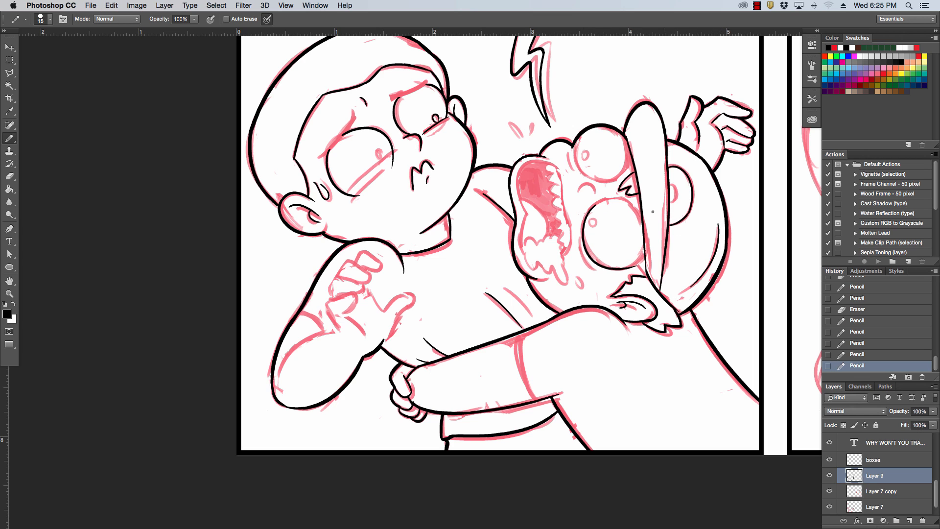
mouse_move(590, 214)
left_mouse_down()
mouse_move(637, 210)
mouse_move(643, 222)
left_mouse_up()
key("super+z")
left_click_drag(626, 268, 645, 249)
key("super+z")
key("super+z")
key("super+z")
left_click_drag(629, 270, 616, 274)
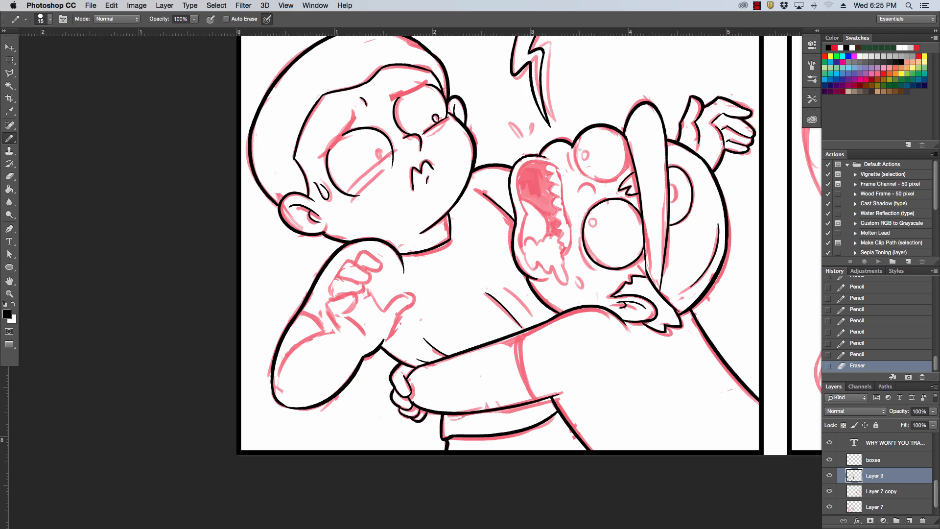
Complete the round outline of the capped character's far eye where it meets the cap brim.
mouse_move(574, 144)
left_mouse_down()
mouse_move(593, 174)
mouse_move(617, 178)
left_mouse_up()
key("super+z")
left_click_drag(628, 140, 626, 165)
key("super+z")
left_click_drag(622, 132, 628, 147)
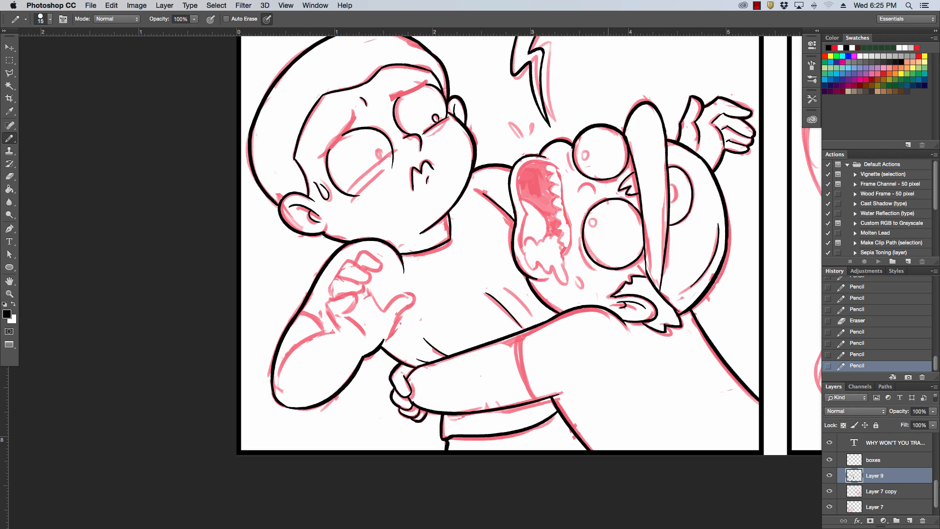
Ink the capped character's small nose curve, his pupils and the crease lines beside his eyes.
left_click_drag(581, 238, 596, 266)
key("super+z")
mouse_move(577, 192)
left_mouse_down()
mouse_move(595, 192)
mouse_move(587, 183)
mouse_move(595, 192)
left_mouse_up()
key("super+z")
key("super+z")
mouse_move(571, 160)
left_mouse_down()
mouse_move(568, 170)
mouse_move(585, 152)
left_mouse_up()
left_click_drag(593, 220, 593, 223)
Ink the inner outline of the capped character's open mouth, redrawing it until the curve follows the lip.
mouse_move(526, 213)
left_mouse_down()
mouse_move(516, 184)
mouse_move(540, 164)
left_mouse_up()
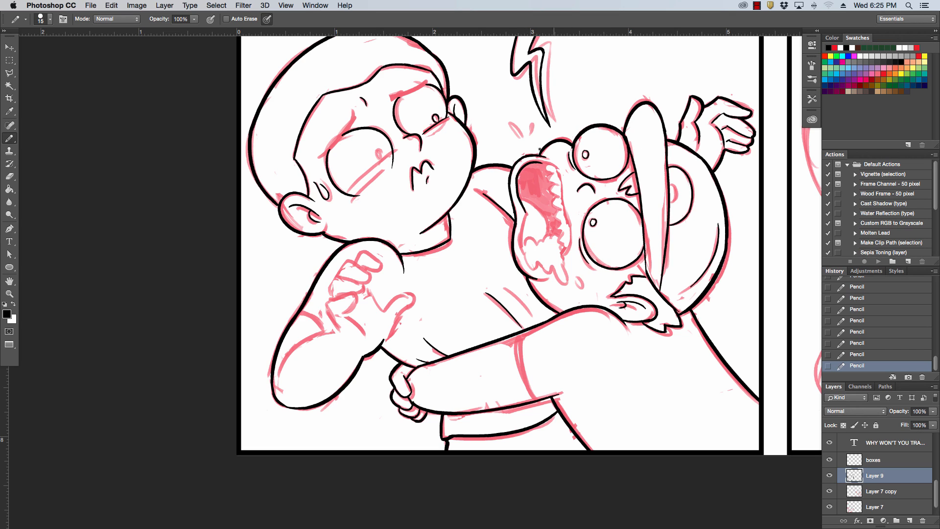
key("super+z")
left_click_drag(526, 213, 539, 168)
key("super+z")
key("super+z")
key("super+z")
key("super+z")
Ink the foam dripping from the capped character's mouth, the nearby drop and the adjoining corner of the lips.
key("super+z")
key("super+z")
key("super+z")
key("super+z")
key("super+z")
key("super+z")
left_click_drag(530, 160, 558, 176)
mouse_move(522, 215)
left_mouse_down()
mouse_move(520, 247)
mouse_move(566, 284)
left_mouse_up()
mouse_move(564, 252)
left_mouse_down()
mouse_move(537, 240)
mouse_move(559, 239)
mouse_move(571, 250)
mouse_move(578, 196)
mouse_move(581, 288)
left_mouse_up()
key("super+z")
key("super+z")
left_click_drag(566, 255, 571, 234)
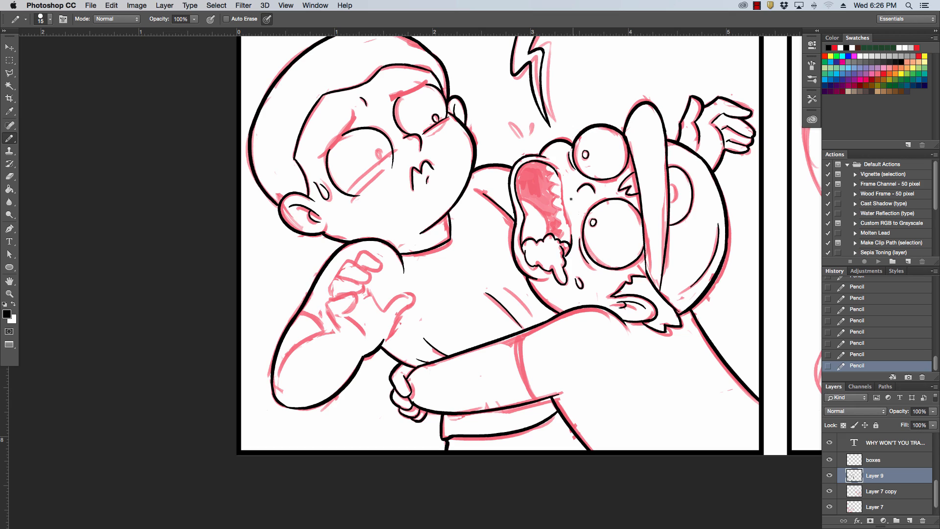
Ink the jagged row of teeth and the tongue inside the capped character's open mouth.
left_click_drag(558, 174, 571, 239)
key("super+z")
left_click_drag(548, 169, 563, 243)
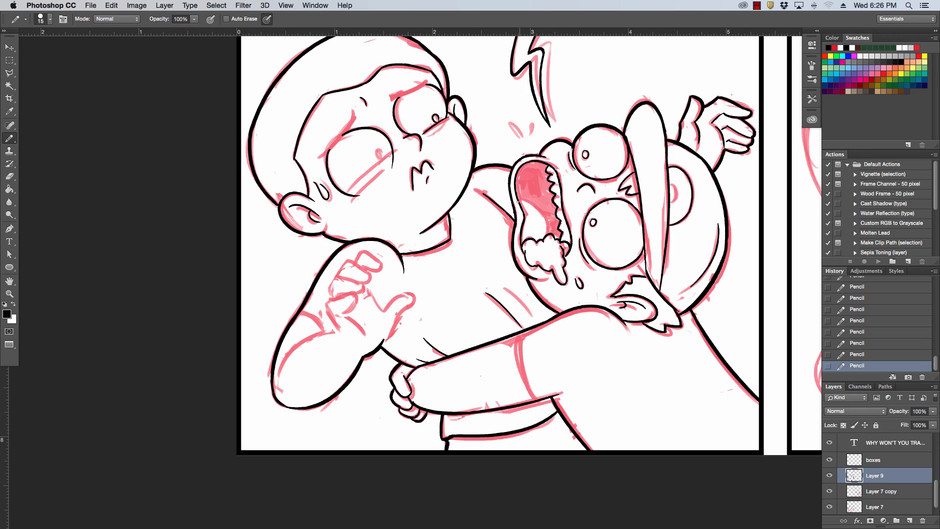
left_click_drag(518, 201, 547, 230)
key("alt+super+z")
key("alt+super+z")
Ink the second diagonal fold on the left boy's shirt and the sleeve edge on the gripping arm.
left_click_drag(509, 291, 529, 317)
key("alt+super+z")
left_click_drag(516, 337, 532, 396)
key("alt+super+z")
mouse_move(515, 337)
left_mouse_down()
mouse_move(533, 396)
mouse_move(517, 377)
mouse_move(535, 381)
left_mouse_up()
key("alt+super+z")
Ink the small inner curve of the cap's emblem and the spit drops around the capped character's open mouth.
left_click_drag(590, 320, 608, 335)
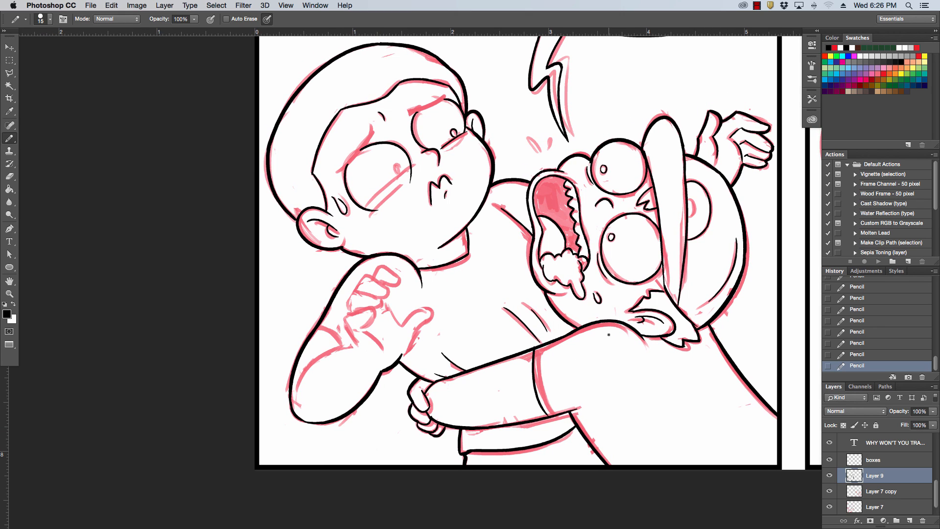
left_click_drag(689, 201, 690, 214)
left_click_drag(537, 153, 550, 175)
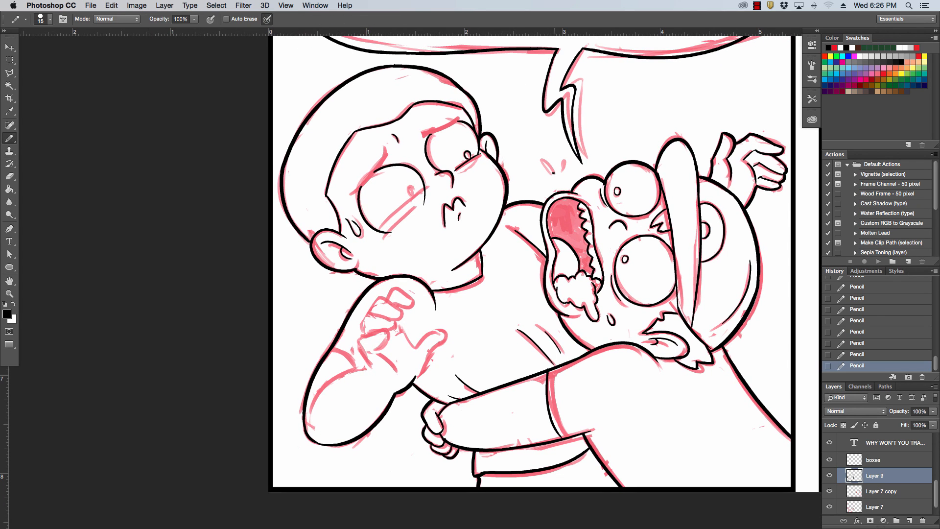
mouse_move(542, 160)
left_mouse_down()
mouse_move(553, 173)
mouse_move(563, 166)
left_mouse_up()
left_click_drag(600, 330, 602, 328)
Ink the sleeve edge on the left boy's bent arm and both his eyebrows, using a size 20 pencil for the near one.
left_click_drag(333, 351, 363, 369)
left_click_drag(424, 136, 457, 115)
left_click_drag(351, 195, 383, 153)
key("super+z")
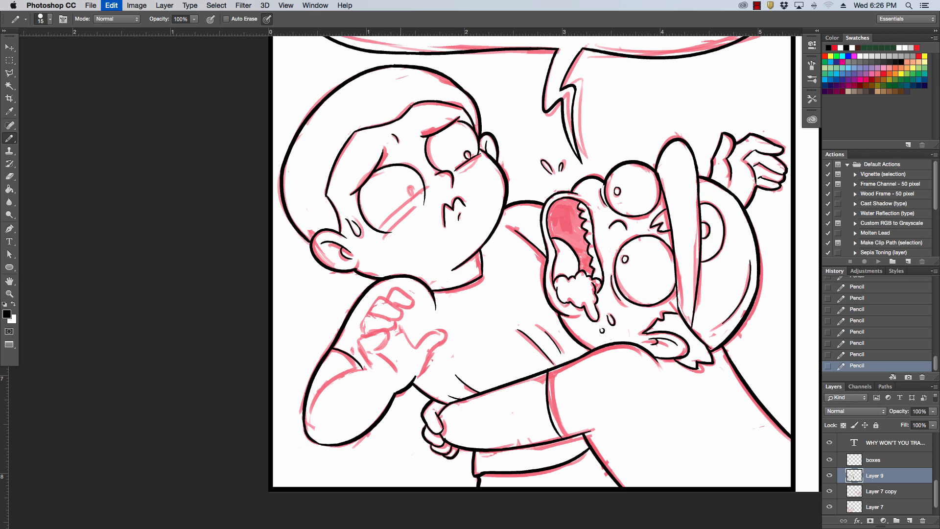
key("bracketright")
left_click_drag(351, 195, 385, 146)
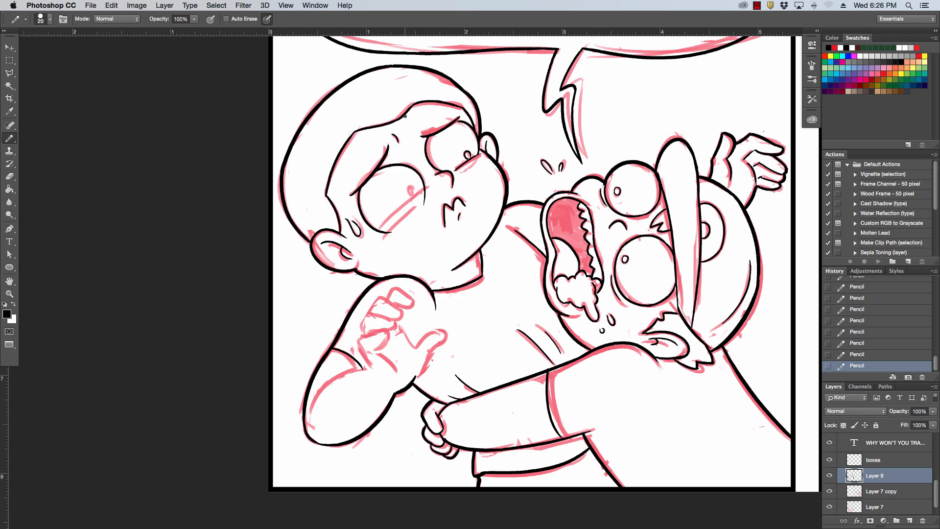
Thicken the left boy's eyebrows and clean up their ends with the Pencil and Eraser tools.
left_click(388, 143)
left_click(387, 149)
key("super+z")
mouse_move(385, 146)
left_mouse_down()
mouse_move(373, 171)
mouse_move(389, 157)
left_mouse_up()
key("super+z")
key("super+z")
key("super+z")
key("e")
mouse_move(449, 127)
left_mouse_down()
mouse_move(422, 137)
mouse_move(456, 116)
left_mouse_up()
key("super+z")
key("super+z")
left_click_drag(384, 149, 390, 151)
Ink the diagonal bag lines under the left boy's eyes and the small pupil of his near eye.
left_click_drag(380, 229, 432, 184)
left_click_drag(400, 227, 419, 208)
left_click_drag(463, 173, 484, 151)
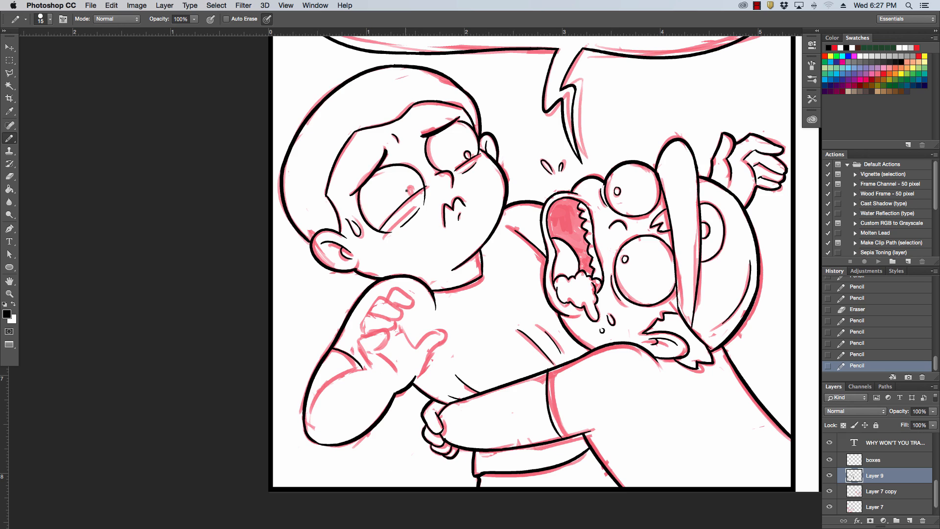
left_click_drag(407, 191, 413, 193)
key("super+z")
Ink the inner contour of the left boy's bent forearm and the lower edge of his raised palm.
scroll(480, 188, "down", 3)
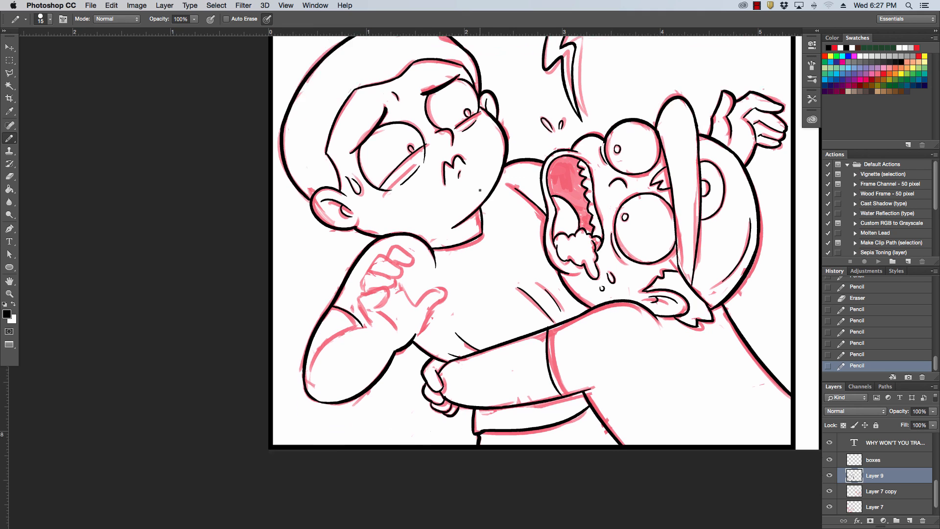
left_click_drag(310, 372, 375, 325)
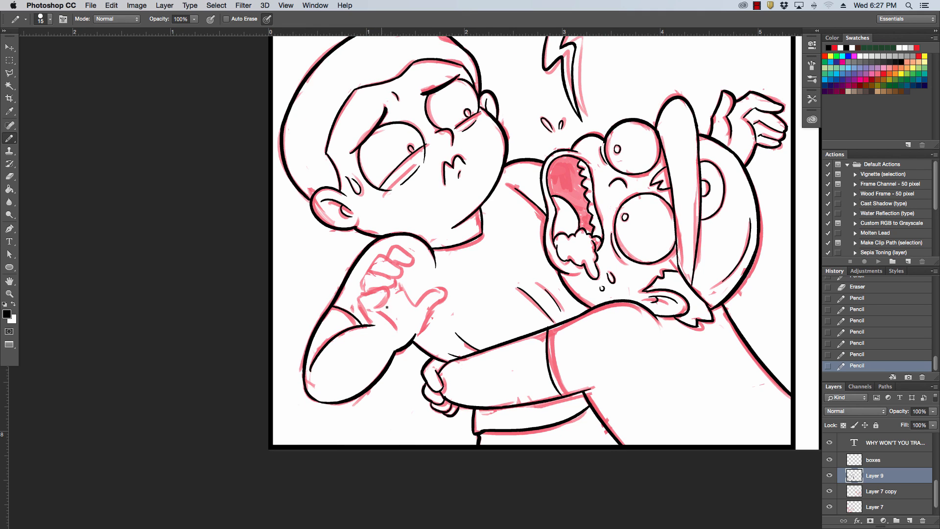
key("super+z")
left_click(310, 366)
mouse_move(309, 371)
left_mouse_down()
mouse_move(372, 318)
mouse_move(430, 313)
left_mouse_up()
key("super+z")
key("bracketright")
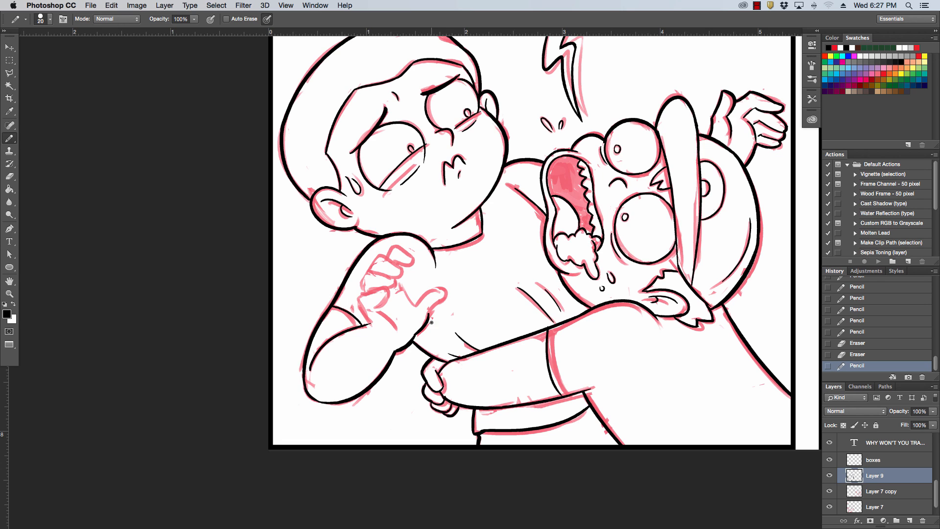
Ink small jagged teeth along the other side of the capped character's mouth and fill the mouth's interior with black.
left_click_drag(547, 174, 554, 191)
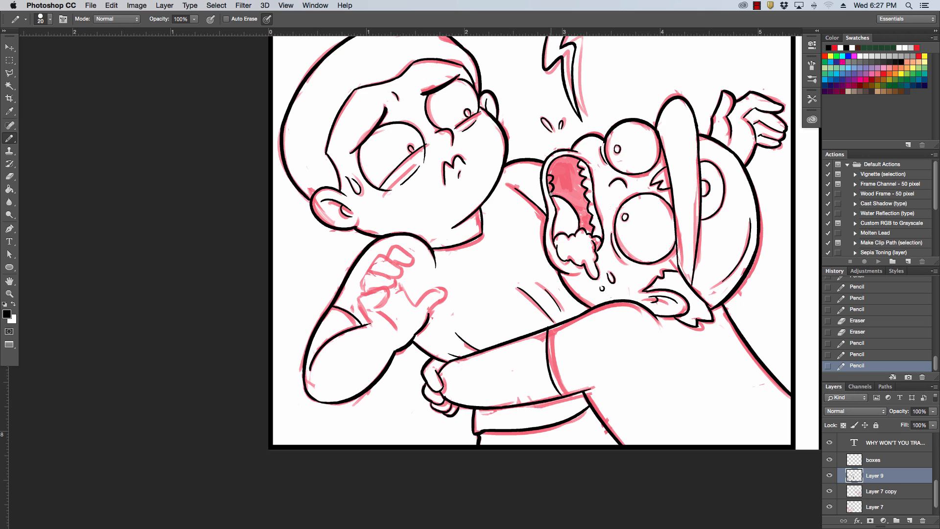
left_click_drag(551, 194, 557, 209)
key("super+z")
key("super+z")
key("super+z")
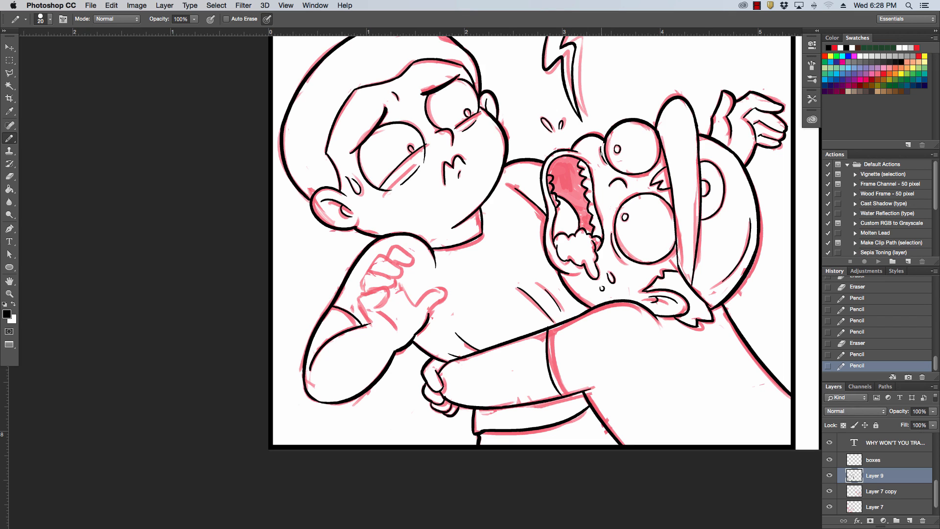
key("g")
left_click(570, 178)
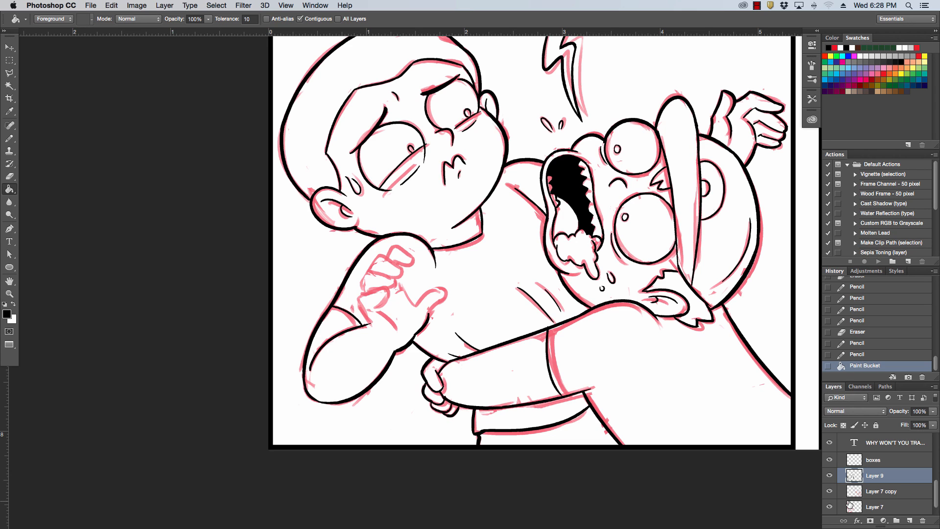
Refine the teeth beside the tongue, adding another small tooth and erasing stray ink around the black mouth.
left_click(9, 138)
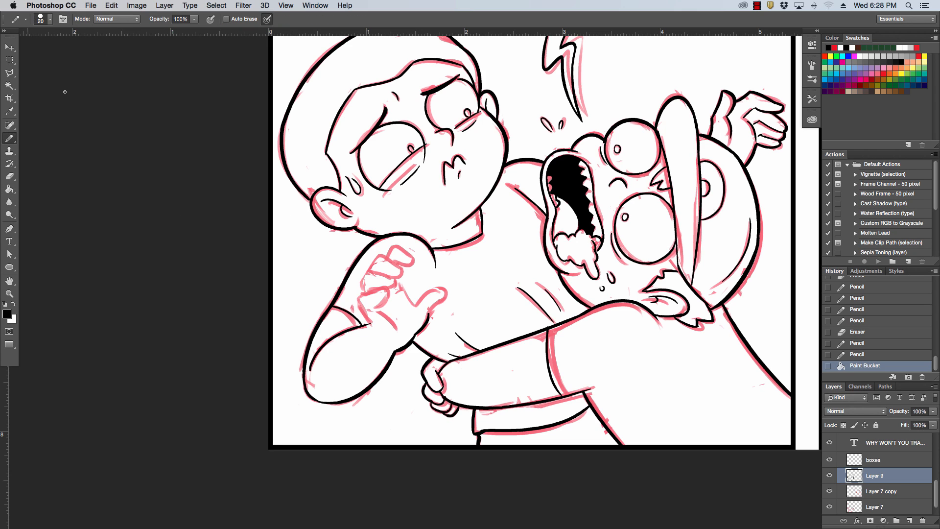
left_click_drag(552, 184, 554, 197)
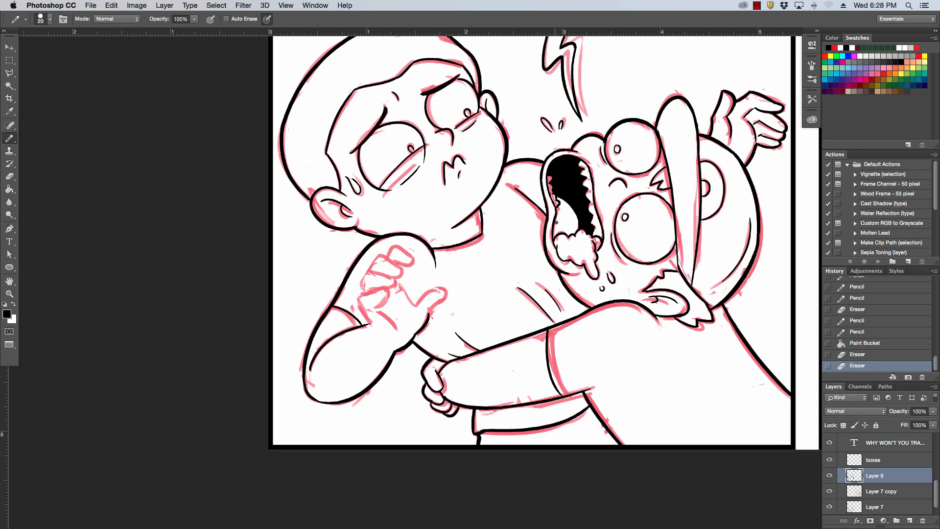
left_click_drag(559, 224, 555, 229)
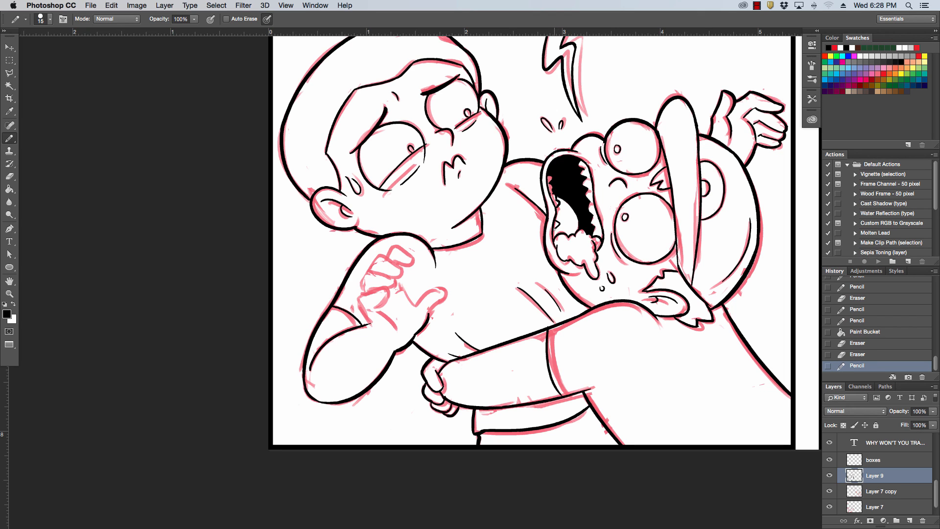
key("super+z")
left_click_drag(560, 224, 558, 234)
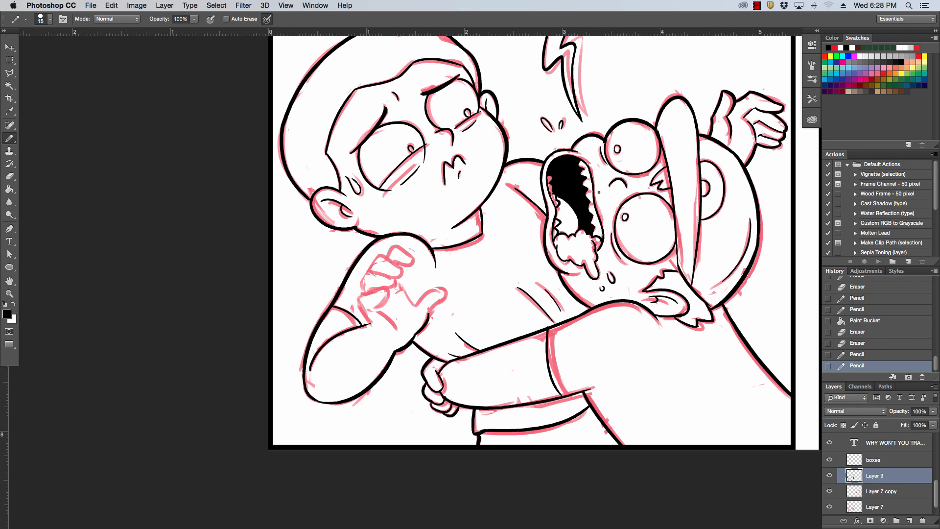
left_click_drag(590, 204, 555, 189)
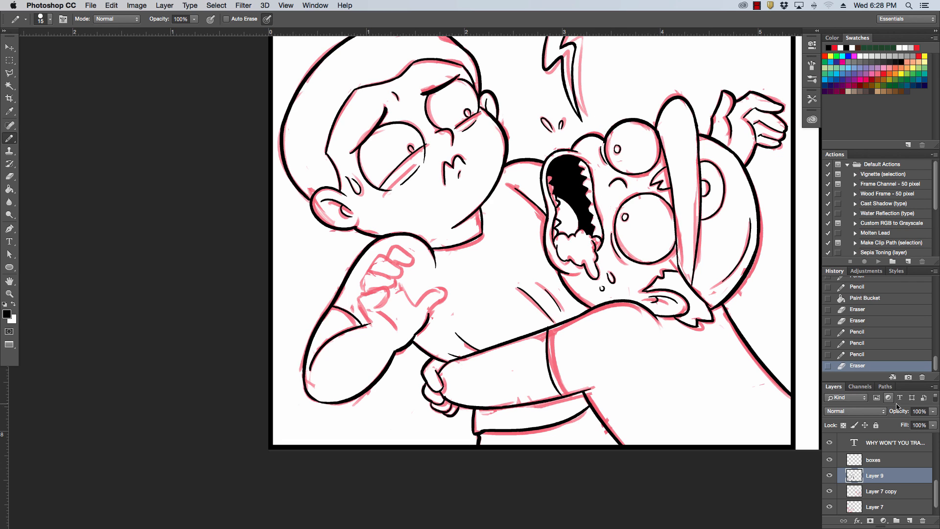
Review the inked left panel with the Layer 7 sketch hidden, and show the sketch again.
scroll(833, 489, "down", 1)
left_click(829, 491)
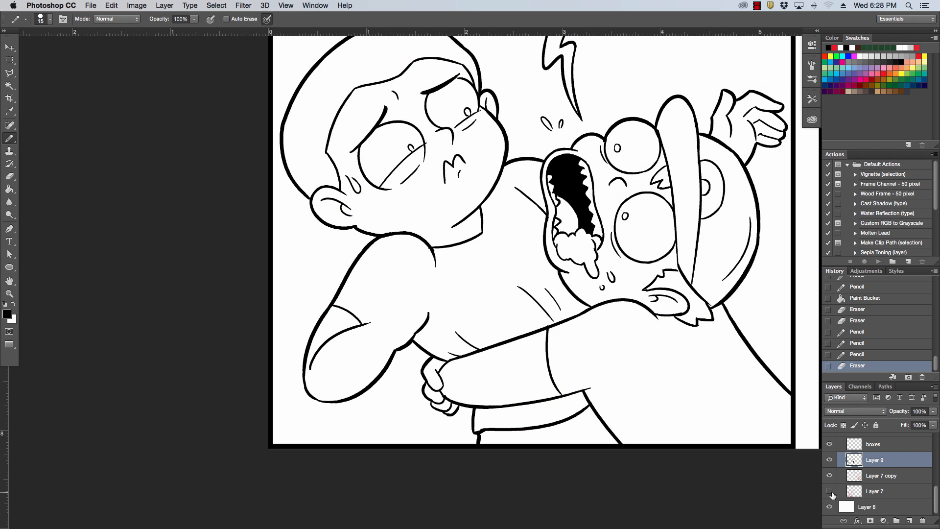
key("super+minus")
key("super+minus")
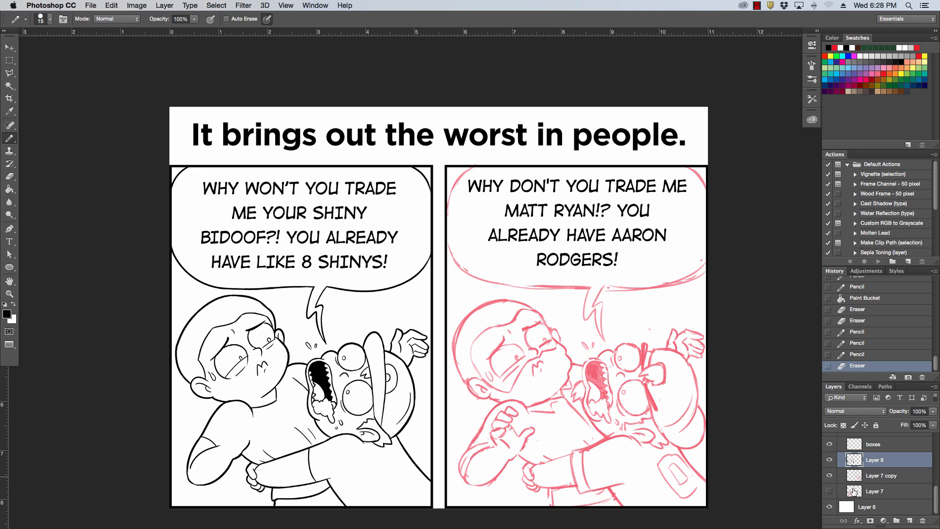
left_click(829, 492)
key("super+equal")
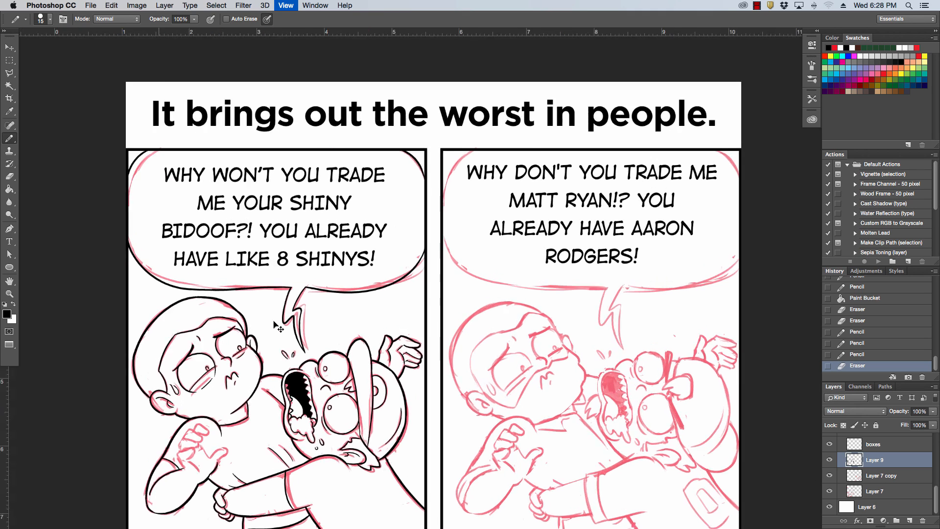
Ink the thumb and the palm's wrist-side edge on the left boy's raised hand, redrawing unsatisfactory strokes.
key("super+equal")
left_click_drag(248, 336, 568, 124)
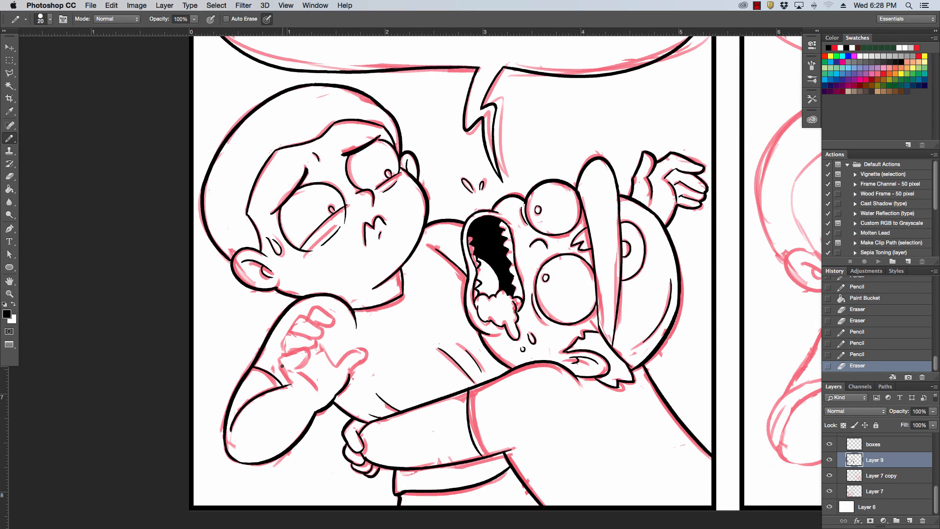
mouse_move(282, 366)
left_mouse_down()
mouse_move(290, 384)
mouse_move(277, 359)
mouse_move(298, 353)
mouse_move(290, 385)
left_mouse_up()
left_click_drag(288, 379, 296, 396)
key("alt+super+z")
key("alt+super+z")
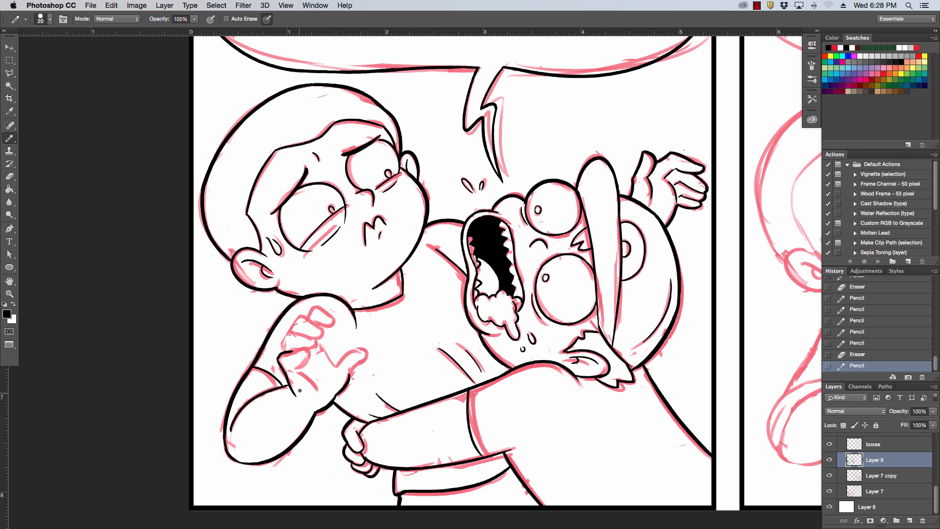
mouse_move(337, 363)
left_mouse_down()
mouse_move(361, 363)
mouse_move(369, 346)
mouse_move(336, 366)
mouse_move(324, 351)
mouse_move(336, 366)
left_mouse_up()
key("super+z")
key("super+z")
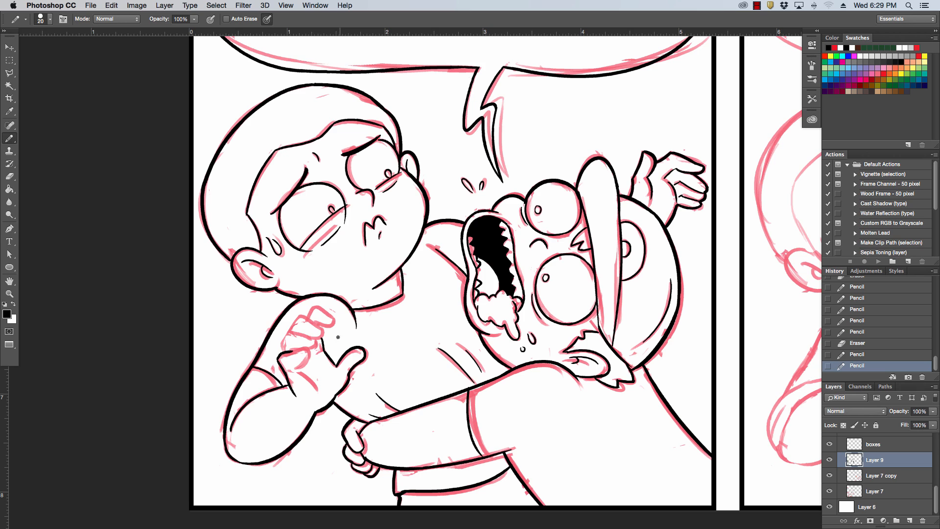
Ink the curled fingers and the adjoining palm contour of the left boy's raised hand with a 15 px pencil.
mouse_move(291, 331)
left_mouse_down()
mouse_move(280, 351)
mouse_move(306, 315)
mouse_move(325, 313)
mouse_move(318, 327)
left_mouse_up()
key("super+z")
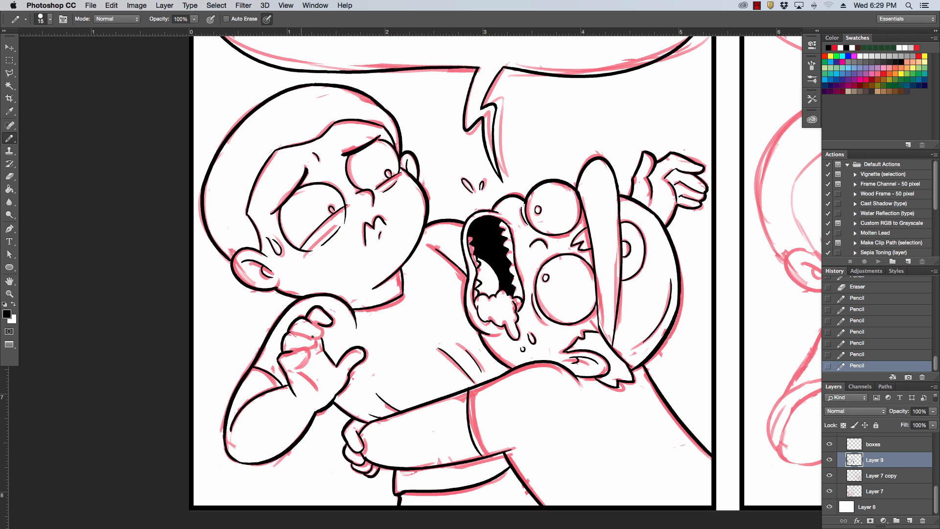
mouse_move(301, 336)
left_mouse_down()
mouse_move(313, 318)
mouse_move(300, 333)
mouse_move(312, 347)
left_mouse_up()
key("super+z")
key("super+z")
mouse_move(290, 351)
left_mouse_down()
mouse_move(307, 359)
mouse_move(295, 366)
mouse_move(318, 393)
left_mouse_up()
key("super+z")
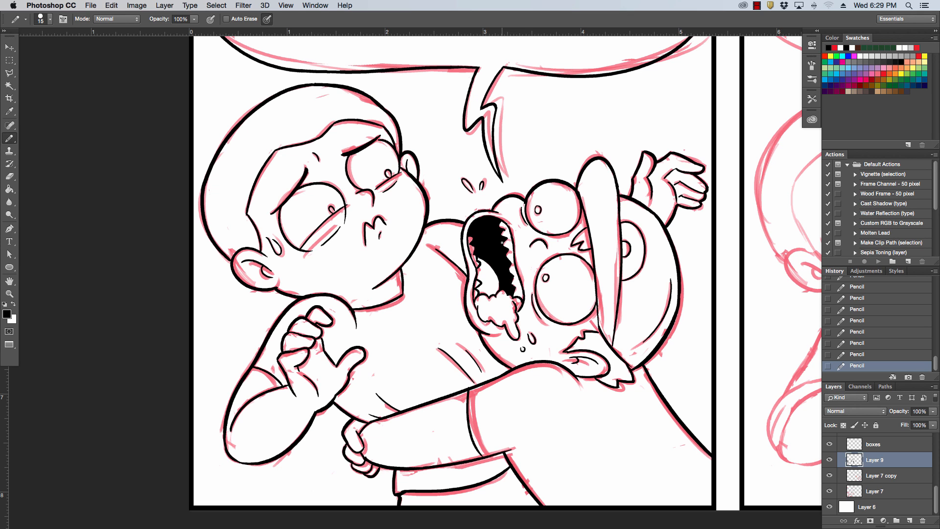
Touch up the teeth and black interior edges of the capped character's open mouth with small pencil and eraser strokes.
key("super+plus")
key("super+plus")
left_click_drag(510, 199, 499, 282)
mouse_move(450, 309)
left_mouse_down()
mouse_move(458, 190)
mouse_move(473, 298)
mouse_move(460, 315)
left_mouse_up()
left_click_drag(460, 310, 459, 292)
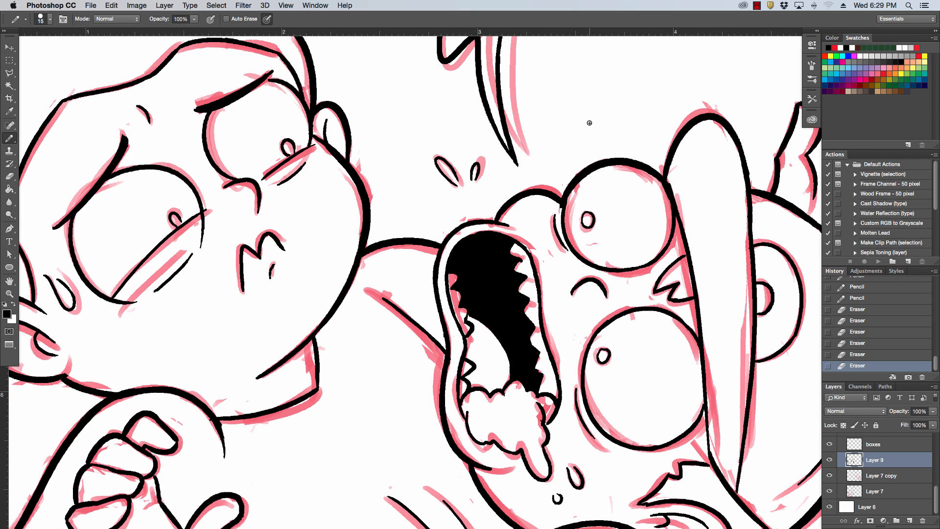
left_click_drag(453, 288, 469, 322)
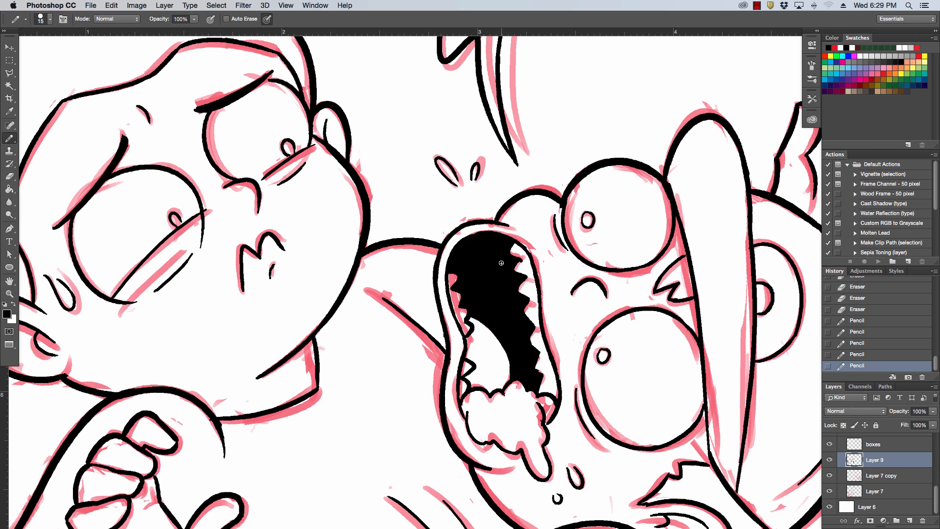
left_click_drag(525, 260, 520, 268)
left_click_drag(535, 339, 536, 341)
left_click_drag(465, 337, 468, 353)
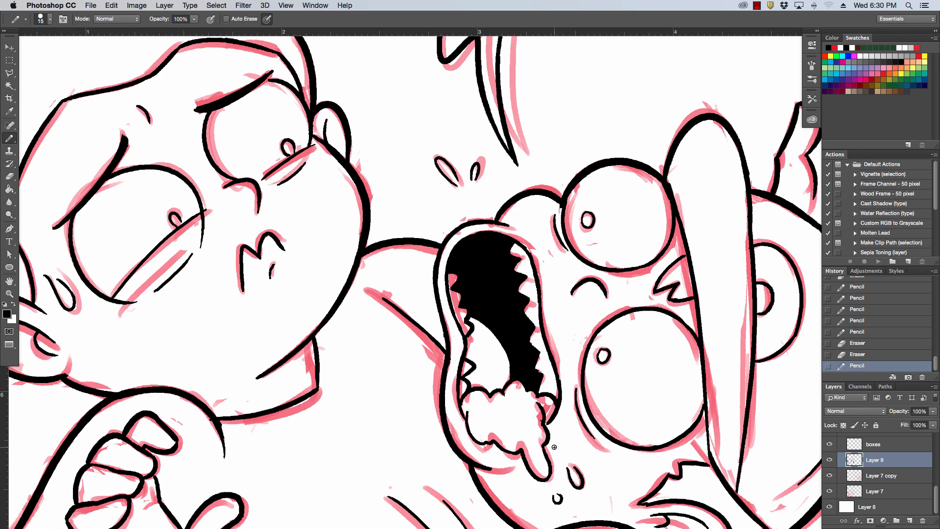
Ink the short lip line beneath the capped character's drool, and erase stray ink near the mouth and upper eye.
mouse_move(487, 467)
left_mouse_down()
mouse_move(514, 454)
mouse_move(512, 463)
left_mouse_up()
key("super+z")
key("e")
left_click_drag(484, 461, 517, 464)
key("e")
mouse_move(509, 471)
left_mouse_down()
mouse_move(497, 474)
mouse_move(516, 467)
left_mouse_up()
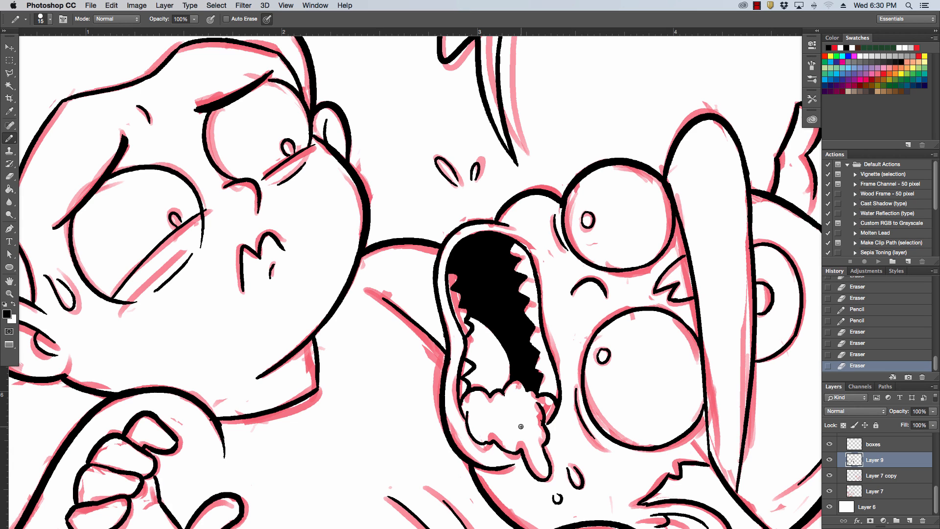
left_click_drag(507, 222, 517, 228)
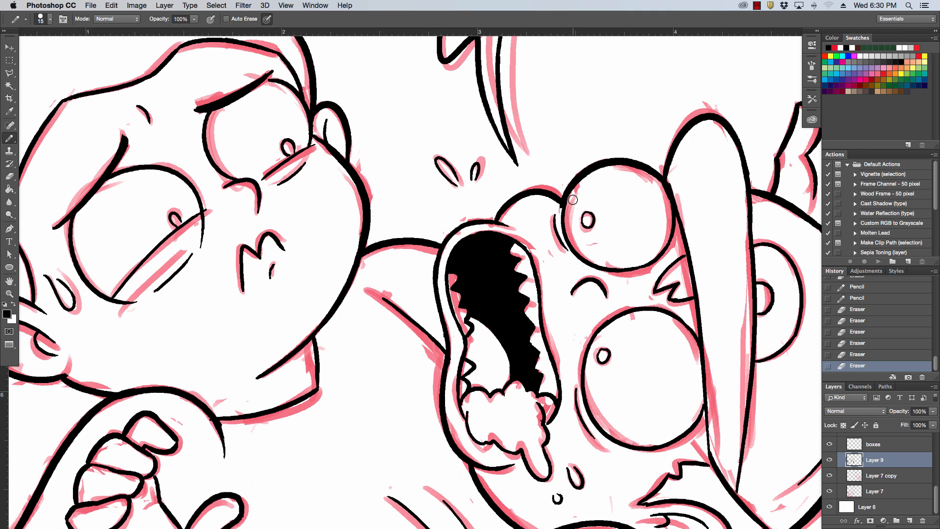
left_click(578, 217)
Hide the Layer 7 sketch and duplicate the inked Layer 9.
key("super+minus")
key("super+minus")
key("super+minus")
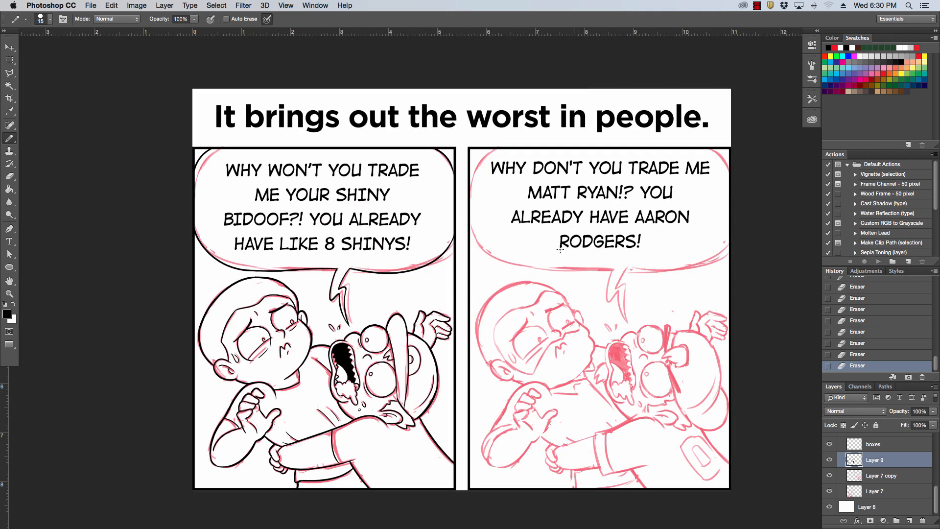
left_click(830, 491)
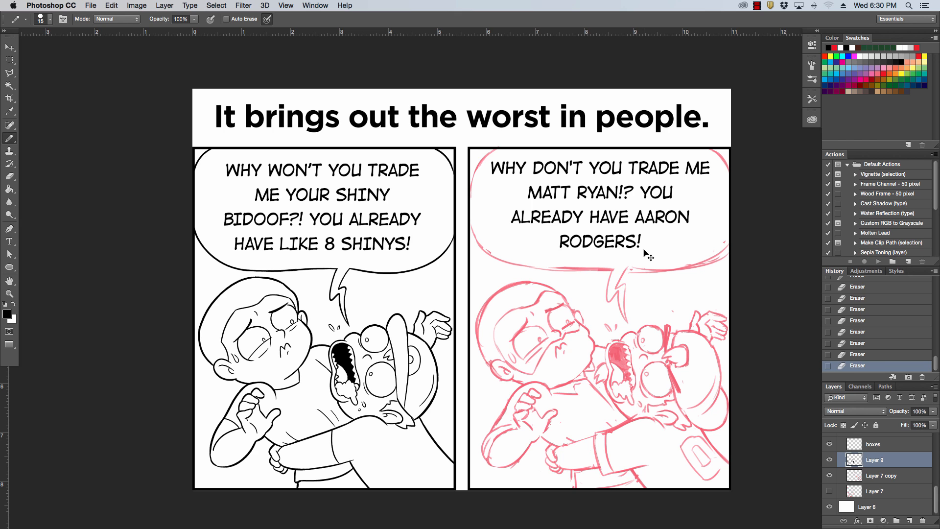
key("super+j")
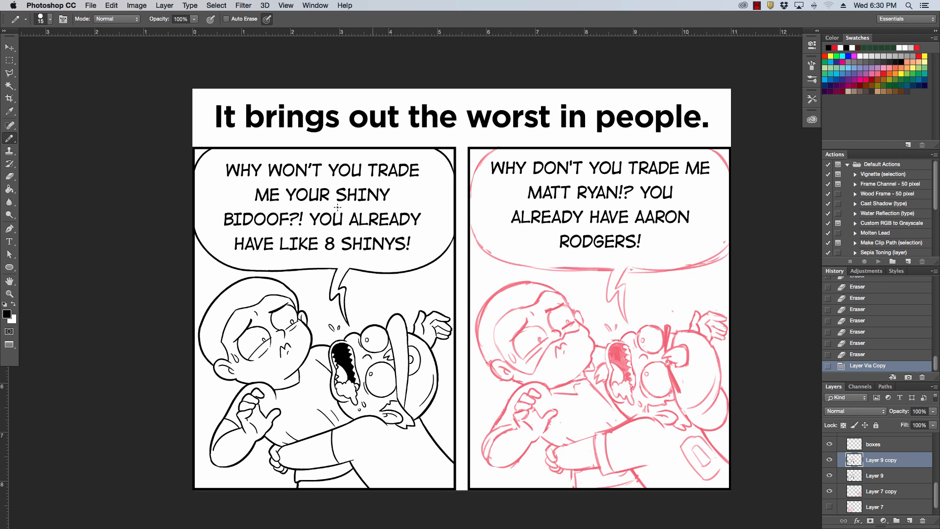
Move the duplicated line art onto the right panel and nudge it horizontally to align with the panel frame.
left_click(15, 47)
left_click_drag(319, 327, 588, 327)
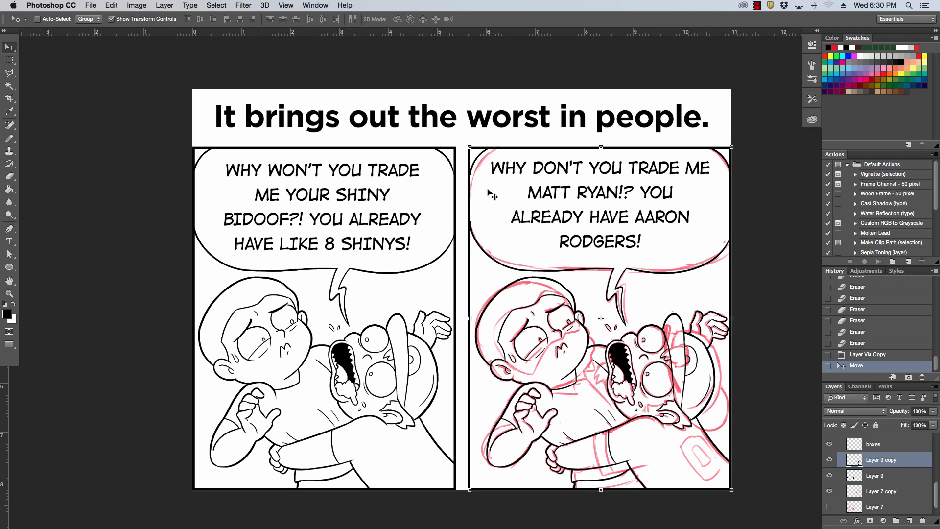
key("Left")
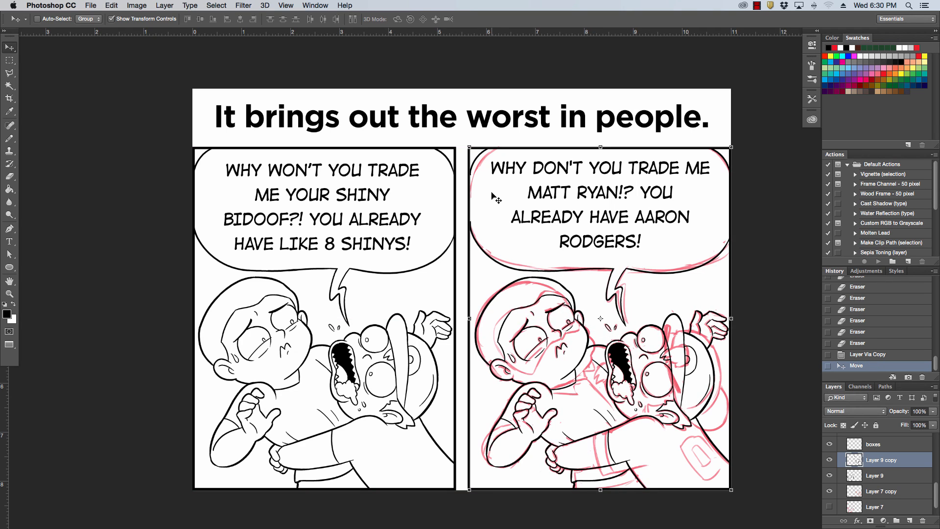
key("Left")
key("Left")
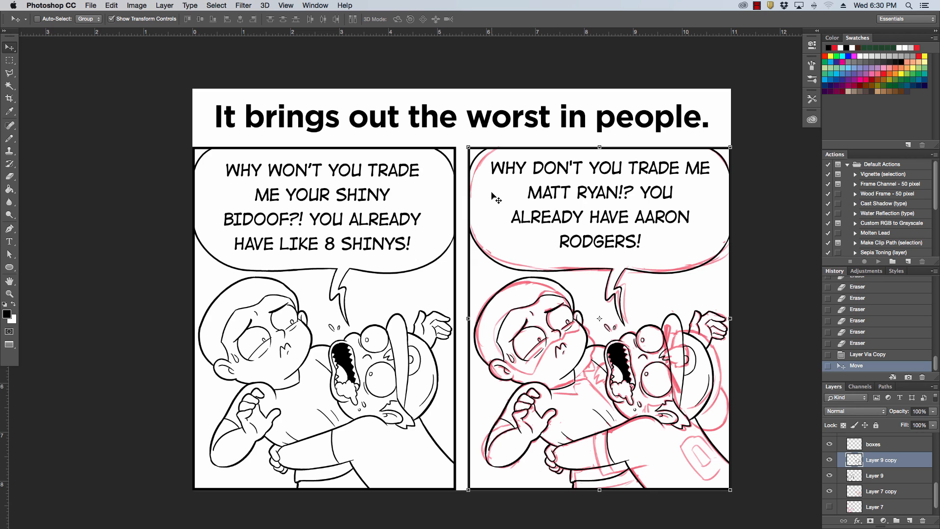
key("Left")
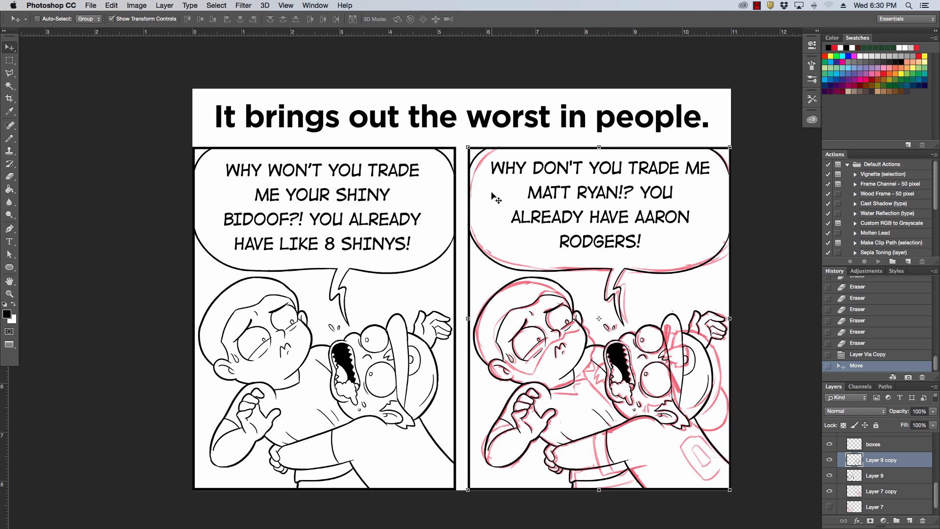
key("Right")
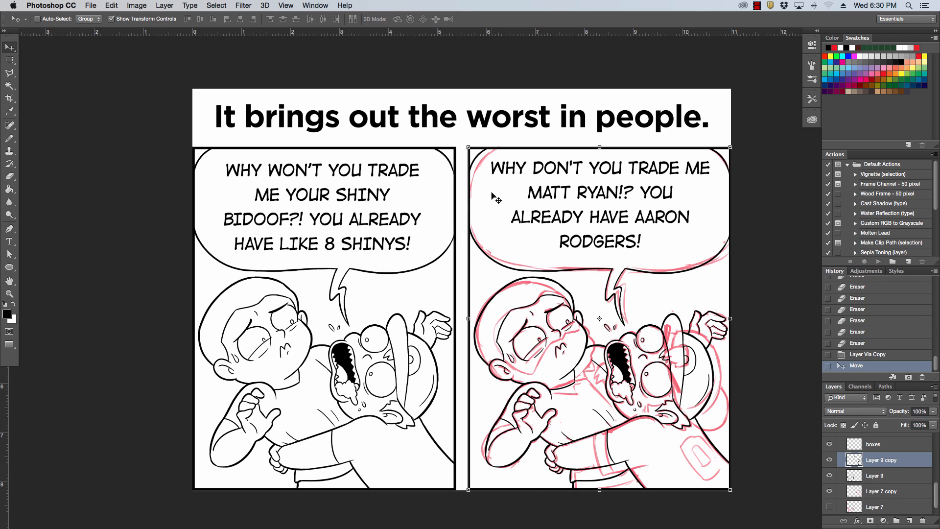
Erase the copied head outline, the ends of the hairline, and the cheek, jaw and collar lines of the right panel's boy.
left_click(9, 138)
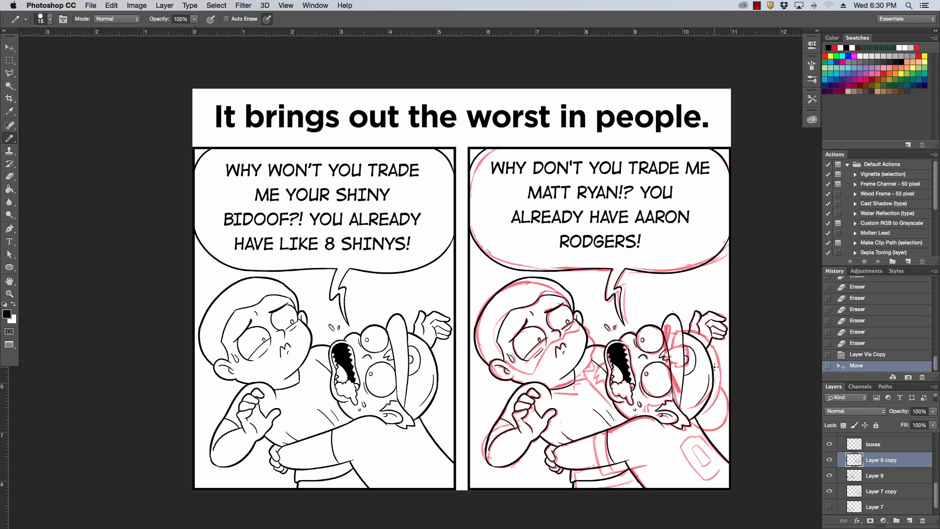
key("super+equal")
key("super+equal")
key("super+equal")
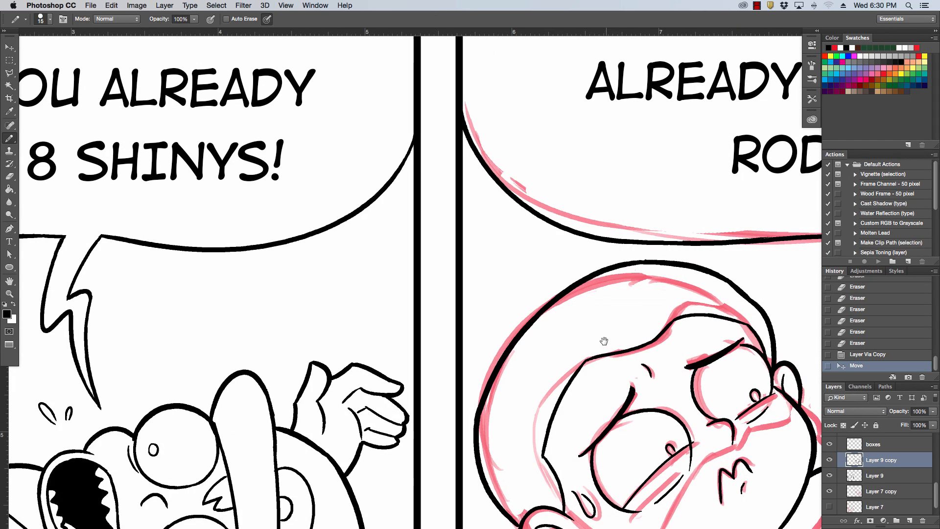
left_click_drag(604, 341, 523, 265)
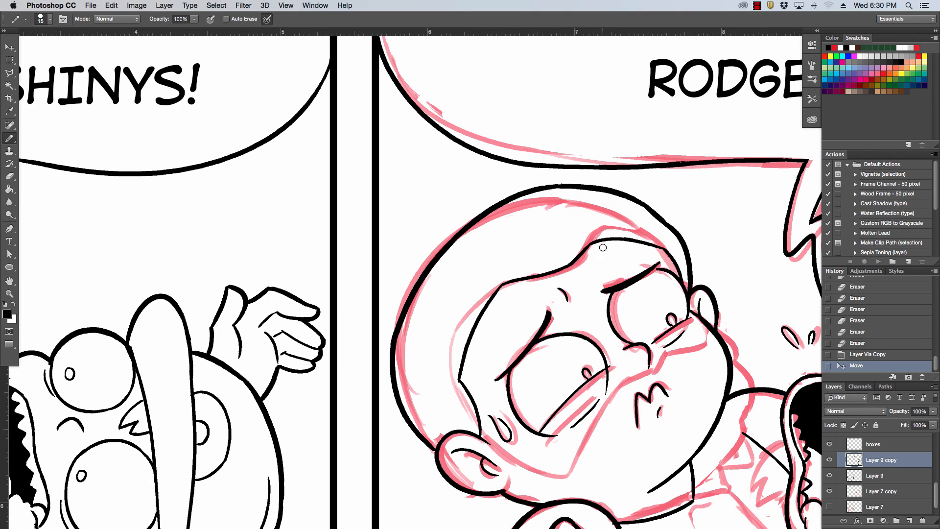
mouse_move(603, 247)
left_mouse_down()
mouse_move(626, 245)
mouse_move(648, 238)
mouse_move(691, 284)
mouse_move(689, 259)
mouse_move(651, 204)
mouse_move(599, 187)
mouse_move(550, 192)
mouse_move(555, 184)
mouse_move(495, 203)
mouse_move(421, 271)
mouse_move(393, 353)
mouse_move(407, 426)
mouse_move(400, 414)
mouse_move(432, 449)
left_mouse_up()
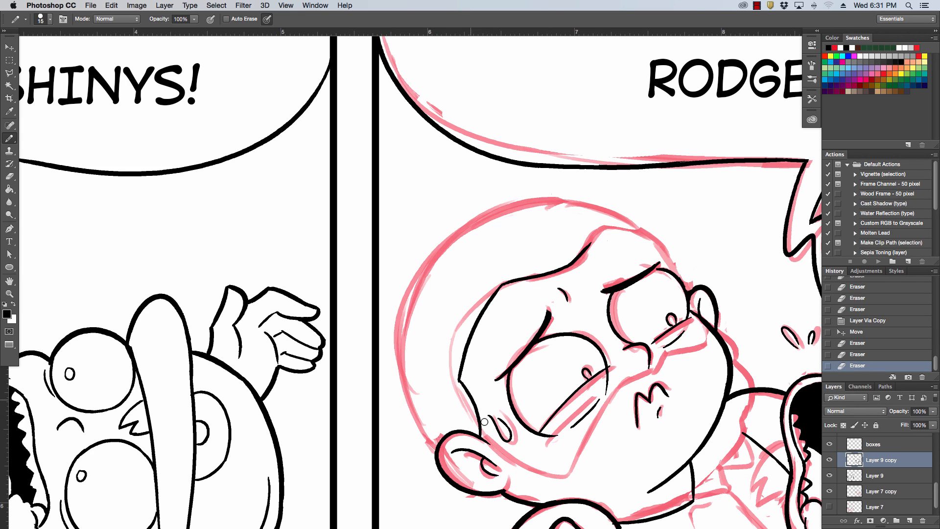
left_click_drag(465, 373, 485, 431)
mouse_move(467, 365)
left_mouse_down()
mouse_move(481, 316)
mouse_move(516, 283)
left_mouse_up()
left_click(603, 240)
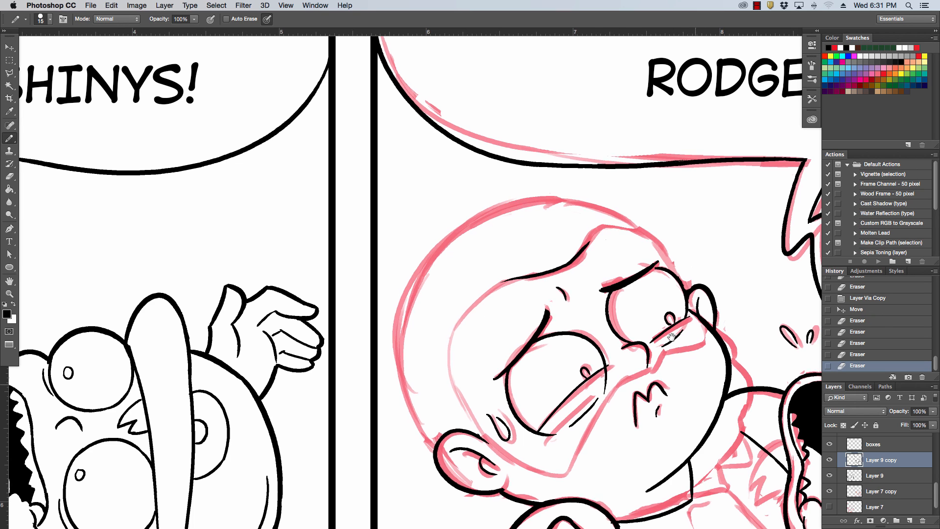
mouse_move(694, 387)
left_mouse_down()
mouse_move(648, 290)
mouse_move(603, 397)
mouse_move(627, 386)
mouse_move(668, 311)
mouse_move(678, 286)
mouse_move(671, 243)
mouse_move(685, 308)
mouse_move(698, 296)
left_mouse_up()
mouse_move(648, 369)
left_mouse_down()
mouse_move(643, 391)
mouse_move(659, 390)
mouse_move(587, 432)
mouse_move(568, 431)
left_mouse_up()
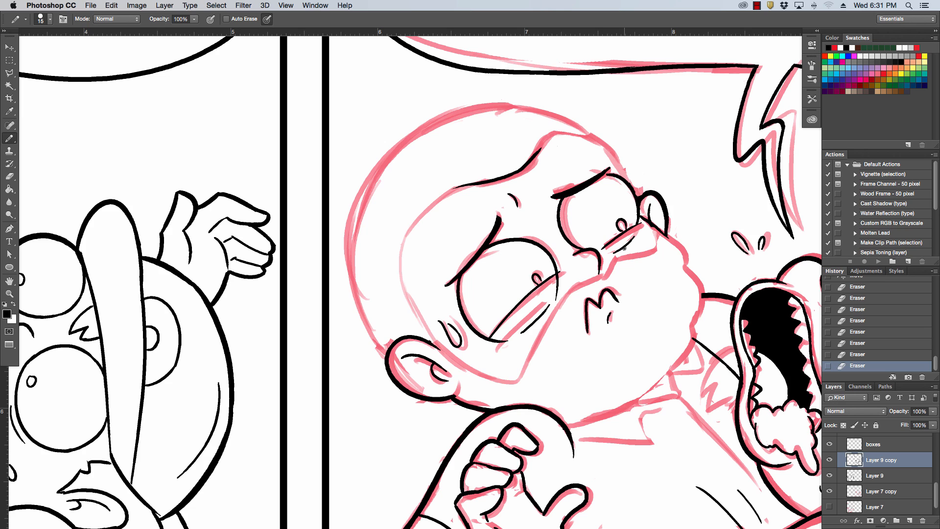
Ink a new head outline for the right panel's boy with a 25 px pencil, from his near ear over the crown.
key("bracketright")
mouse_move(371, 296)
left_mouse_down()
mouse_move(378, 159)
mouse_move(491, 104)
mouse_move(385, 360)
left_mouse_up()
key("super+z")
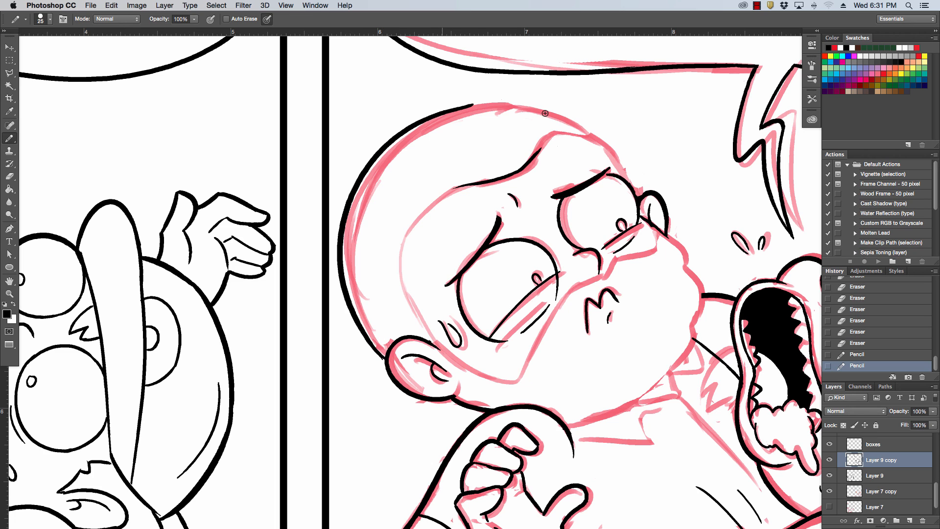
left_click_drag(435, 114, 609, 144)
key("super+z")
left_click_drag(437, 112, 633, 181)
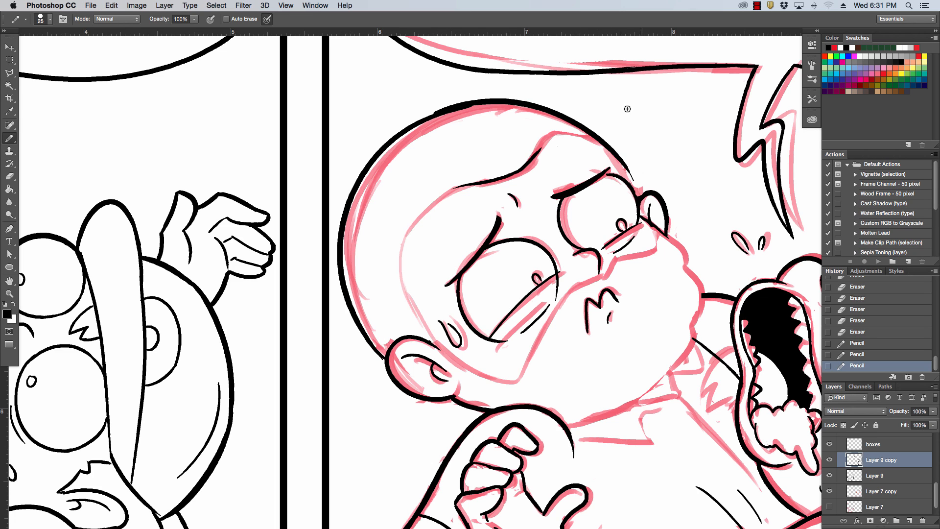
Thicken the end of the head outline above the far eye and smooth the overlapping strokes at the crown.
left_click_drag(609, 149, 626, 180)
key("super+z")
left_click_drag(615, 156, 624, 172)
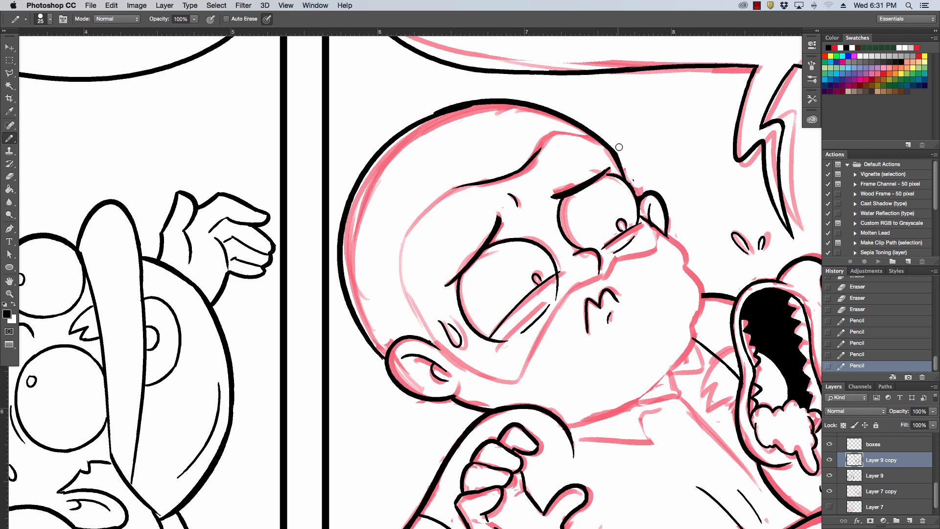
left_click_drag(621, 155, 627, 169)
left_click_drag(475, 113, 431, 122)
mouse_move(427, 124)
left_mouse_down()
mouse_move(470, 111)
mouse_move(429, 123)
left_mouse_up()
mouse_move(429, 123)
left_mouse_down()
mouse_move(462, 111)
mouse_move(407, 136)
mouse_move(465, 102)
left_mouse_up()
mouse_move(625, 169)
left_mouse_down()
mouse_move(637, 200)
mouse_move(642, 182)
left_mouse_up()
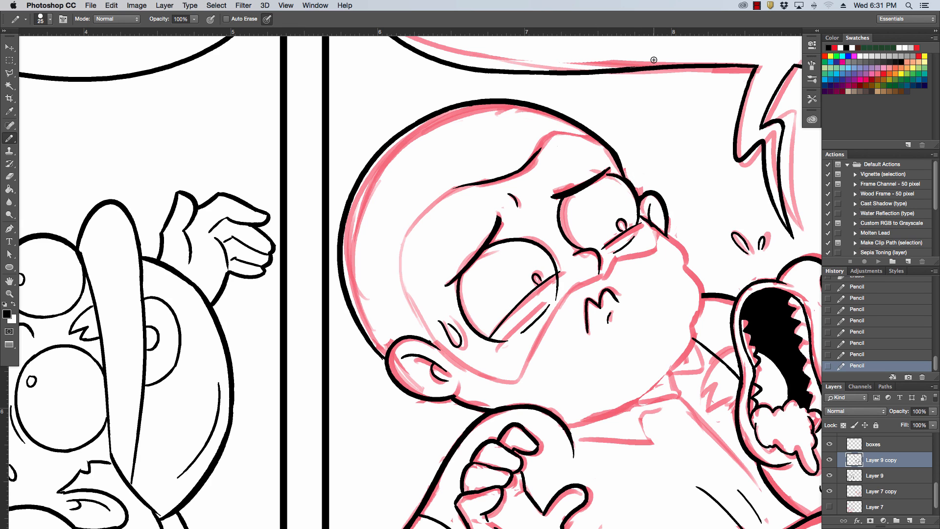
Step back through the latest pencil strokes and redraw the end of the head outline beside the far ear.
left_click(863, 354)
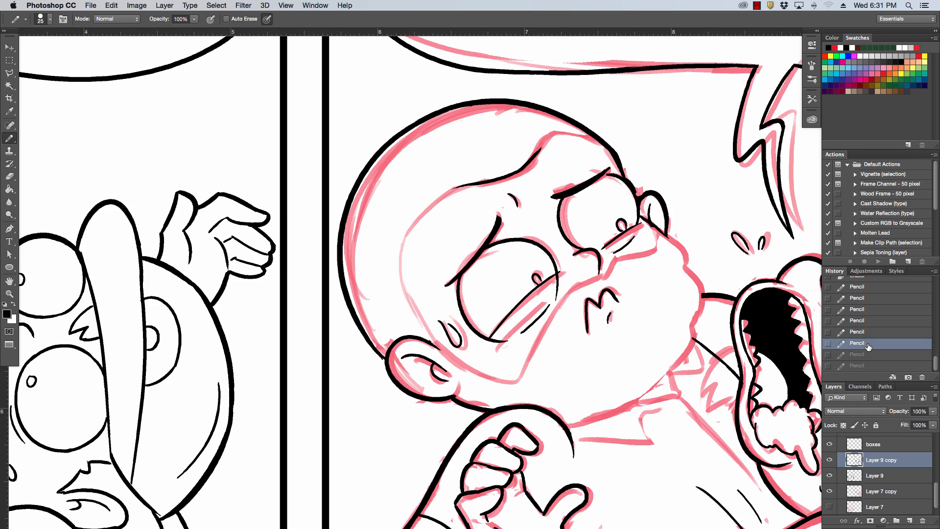
left_click(868, 343)
left_click(872, 332)
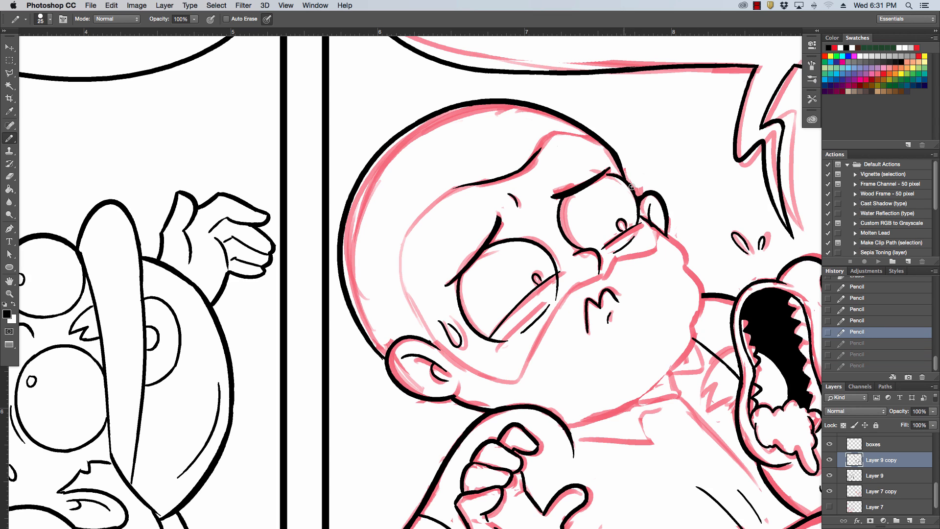
left_click_drag(626, 177, 637, 192)
key("super+z")
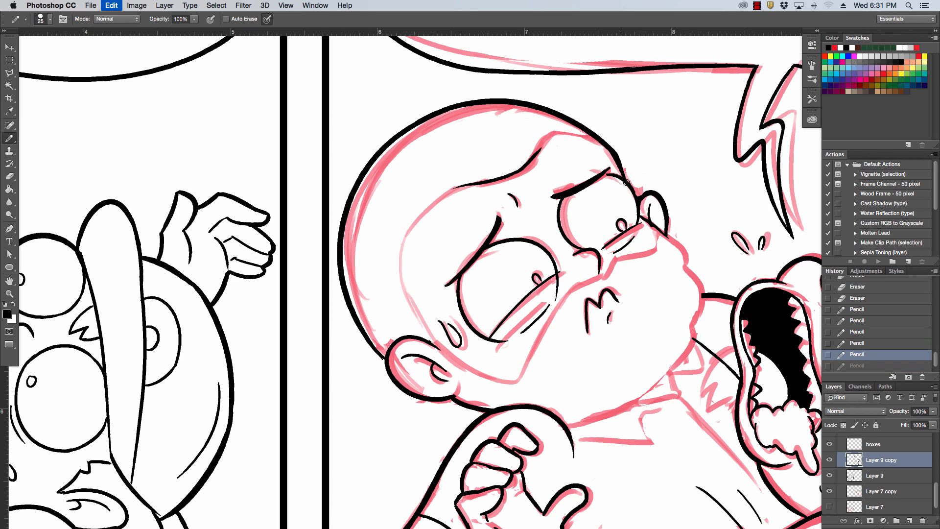
key("super+z")
key("super+z")
key("super+z")
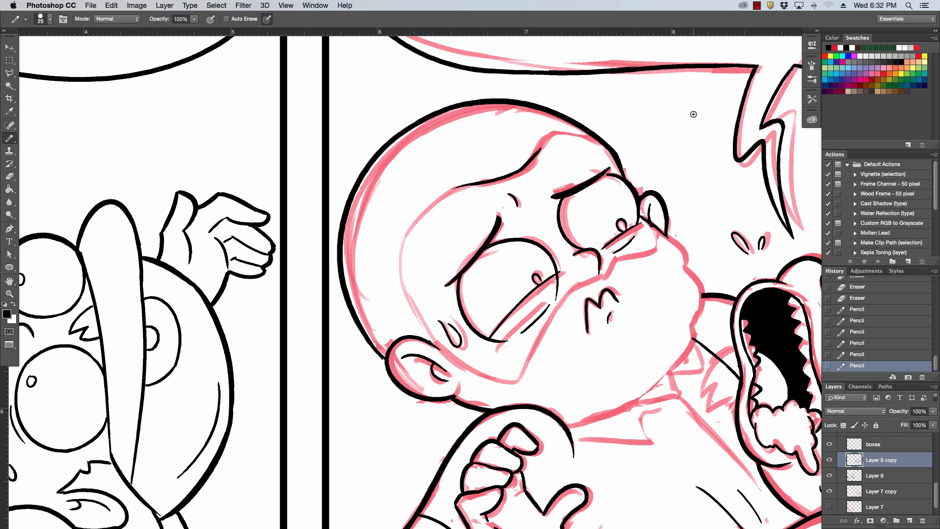
Ink the bulging cheek outline of the right panel's boy from below the far ear toward the jaw.
mouse_move(662, 231)
left_mouse_down()
mouse_move(703, 288)
mouse_move(699, 322)
mouse_move(701, 296)
left_mouse_up()
key("super+z")
key("super+z")
left_click_drag(700, 294, 698, 313)
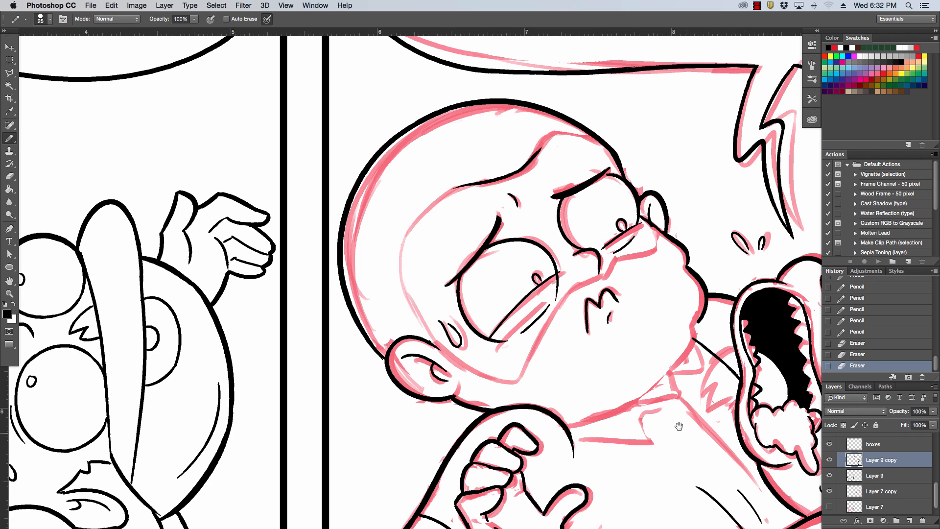
Ink the jaw line of the right panel's boy from the raised hand up to the cheek with a 20 px pencil.
scroll(678, 426, "down", 5)
scroll(679, 426, "right", 3)
key("bracketleft")
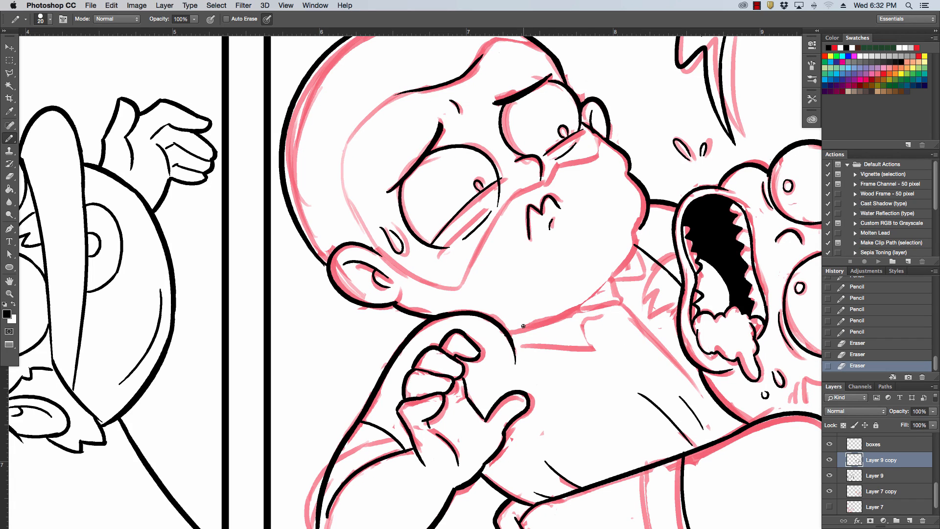
key("bracketright")
mouse_move(509, 332)
left_mouse_down()
mouse_move(592, 300)
mouse_move(632, 238)
left_mouse_up()
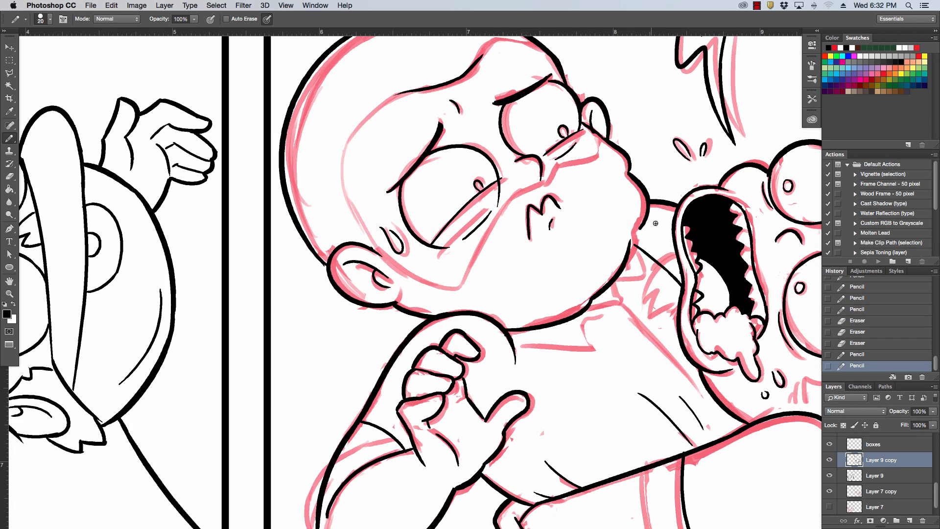
Redraw the lower cheek outline of the right panel's boy from the jaw upward and clean up the lines beside the near ear.
key("super+z")
mouse_move(592, 298)
left_mouse_down()
mouse_move(650, 216)
mouse_move(620, 260)
mouse_move(632, 244)
left_mouse_up()
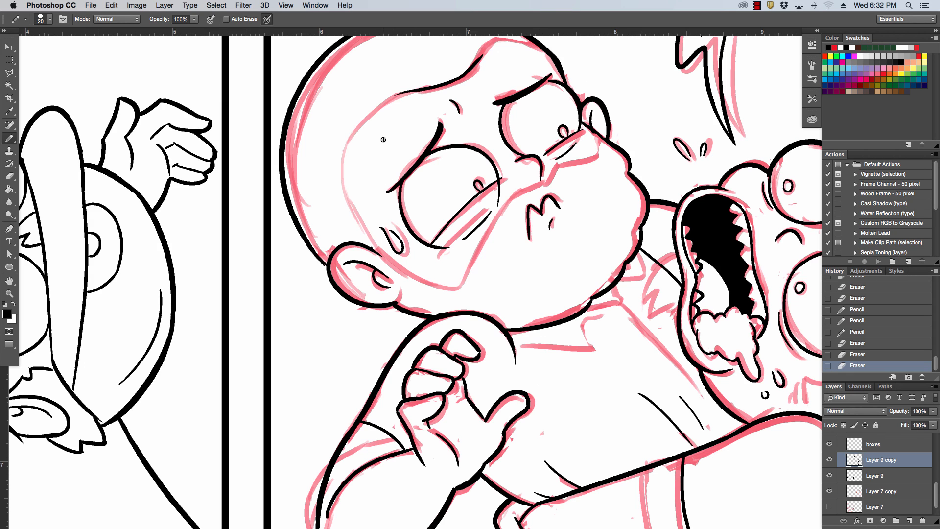
left_click_drag(385, 254, 373, 248)
Ink the hairline of the right panel's boy from the near ear up and across the forehead with a 15 px pencil.
key("bracketleft")
left_click_drag(395, 302, 402, 283)
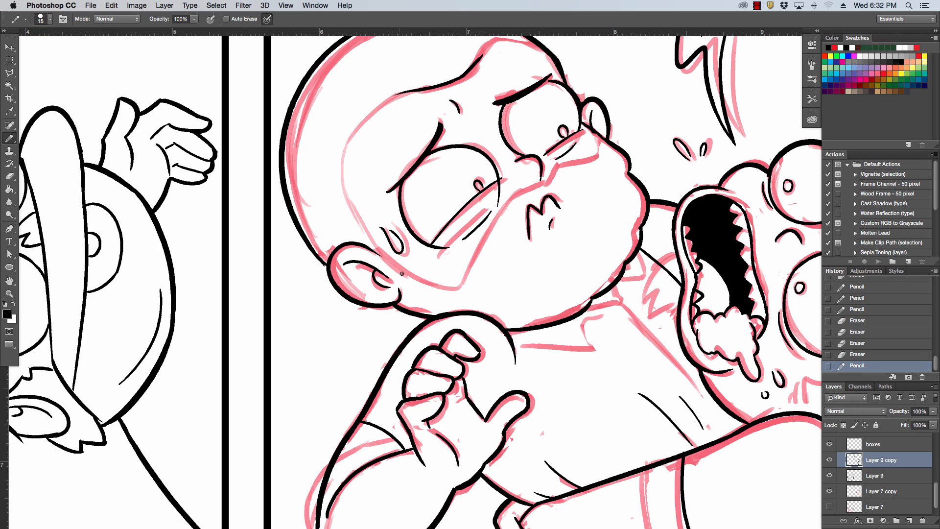
mouse_move(380, 253)
left_mouse_down()
mouse_move(356, 219)
mouse_move(390, 103)
mouse_move(357, 131)
mouse_move(399, 94)
left_mouse_up()
key("super+z")
left_click_drag(355, 130, 401, 93)
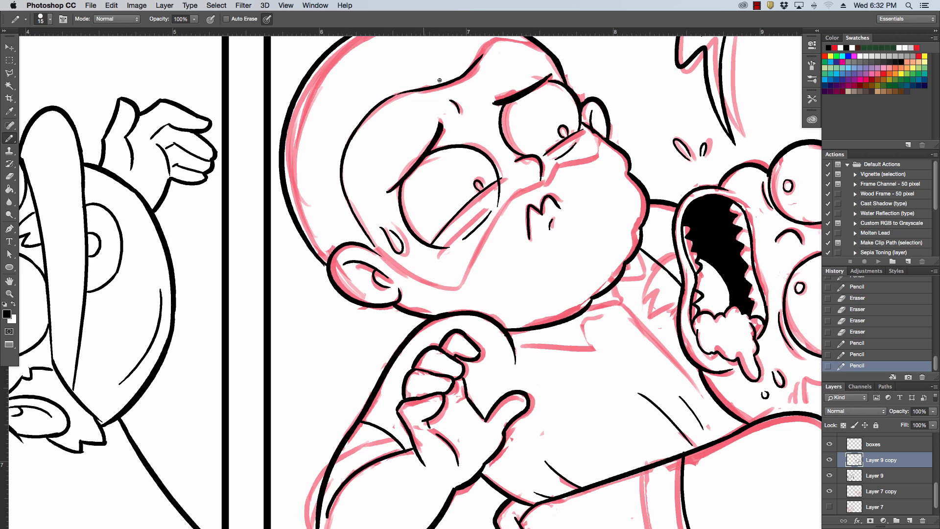
left_click_drag(747, 254, 716, 328)
left_click_drag(447, 128, 496, 109)
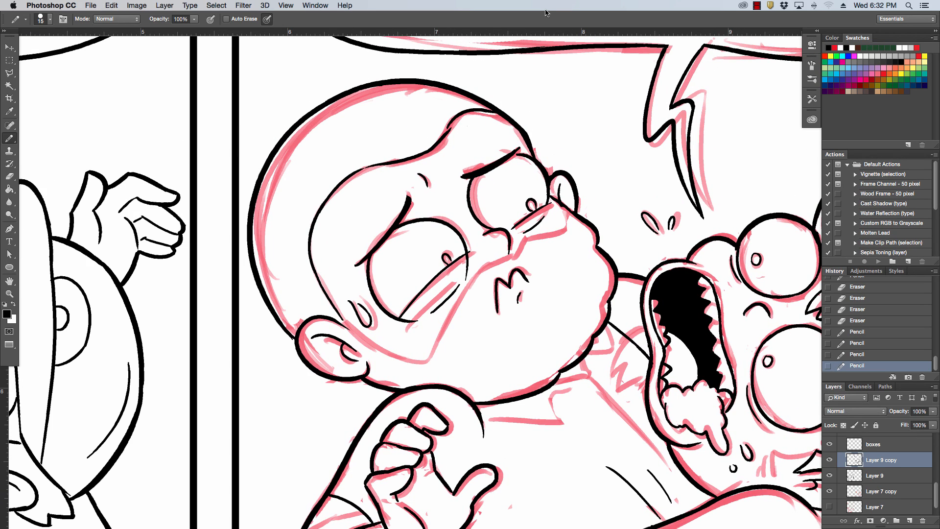
left_click_drag(450, 134, 454, 120)
Ink the angular line across the boy's face from the near ear down the cheek, up to the nose and below the far eye.
left_click_drag(356, 332, 433, 366)
key("super+z")
mouse_move(338, 315)
left_mouse_down()
mouse_move(429, 363)
mouse_move(473, 283)
mouse_move(533, 235)
mouse_move(564, 228)
mouse_move(549, 222)
left_mouse_up()
key("super+z")
key("super+z")
Erase the old diagonal line between the boy's cheek and the screaming figure, and ink the jagged tuft beside the open mouth.
mouse_move(592, 349)
left_mouse_down()
mouse_move(542, 240)
mouse_move(466, 198)
left_mouse_up()
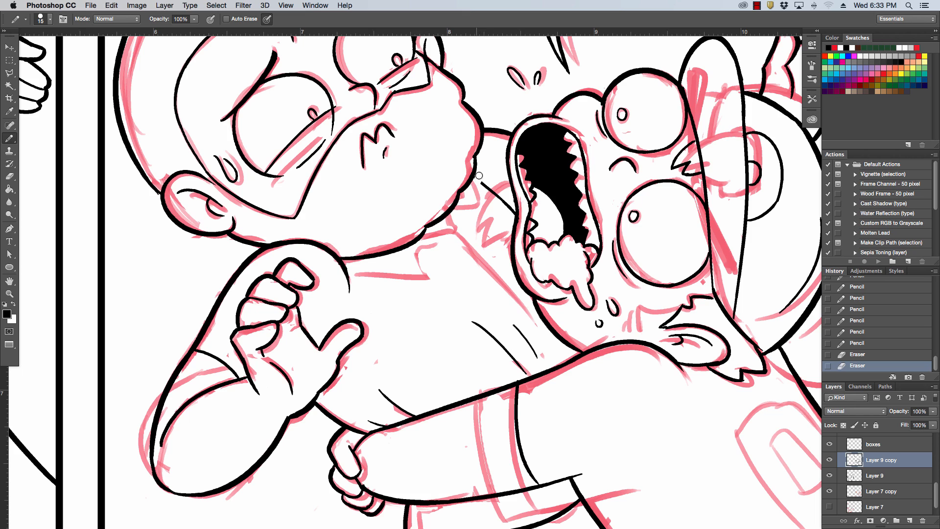
mouse_move(479, 176)
left_mouse_down()
mouse_move(512, 210)
mouse_move(481, 227)
left_mouse_up()
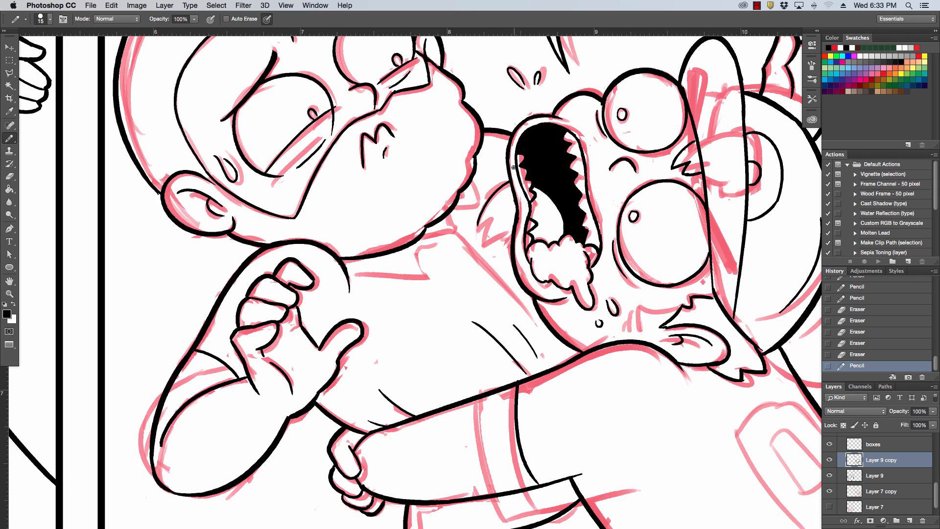
key("super+z")
mouse_move(508, 182)
left_mouse_down()
mouse_move(481, 210)
mouse_move(476, 231)
left_mouse_up()
key("super+z")
mouse_move(509, 182)
left_mouse_down()
mouse_move(476, 232)
mouse_move(490, 221)
mouse_move(485, 243)
mouse_move(506, 233)
mouse_move(515, 243)
left_mouse_up()
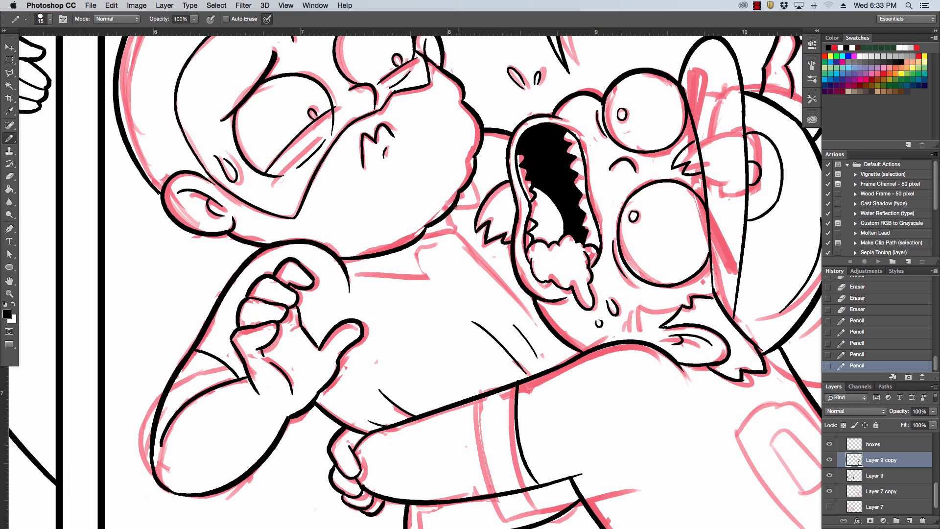
Ink the neck, the pointed collar and the diagonal shirt line below the chin of the right panel's boy.
left_click_drag(456, 206, 477, 204)
key("super+z")
mouse_move(352, 272)
left_mouse_down()
mouse_move(429, 277)
mouse_move(413, 253)
mouse_move(440, 242)
mouse_move(501, 280)
left_mouse_up()
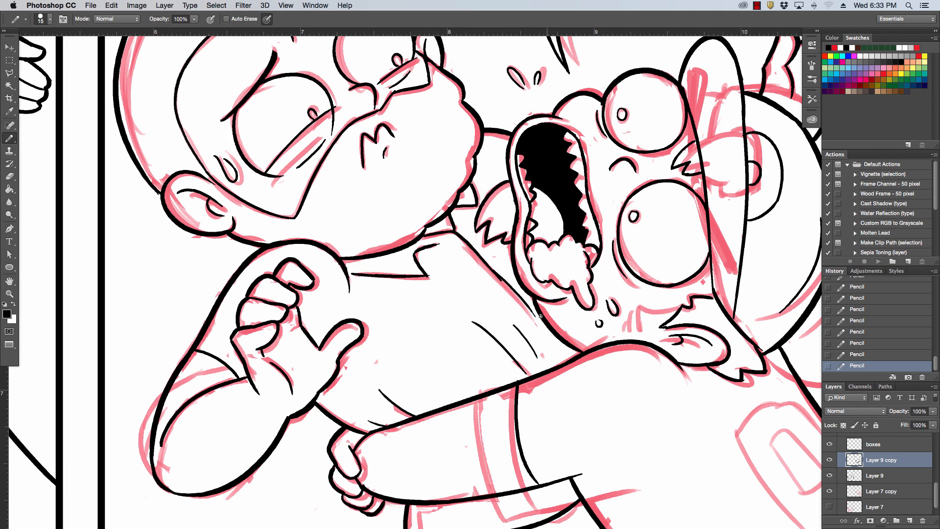
left_click_drag(501, 280, 538, 321)
Erase the copied sleeve edge and the end of the lower arm line on the right panel's reaching arm.
scroll(494, 312, "down", 5)
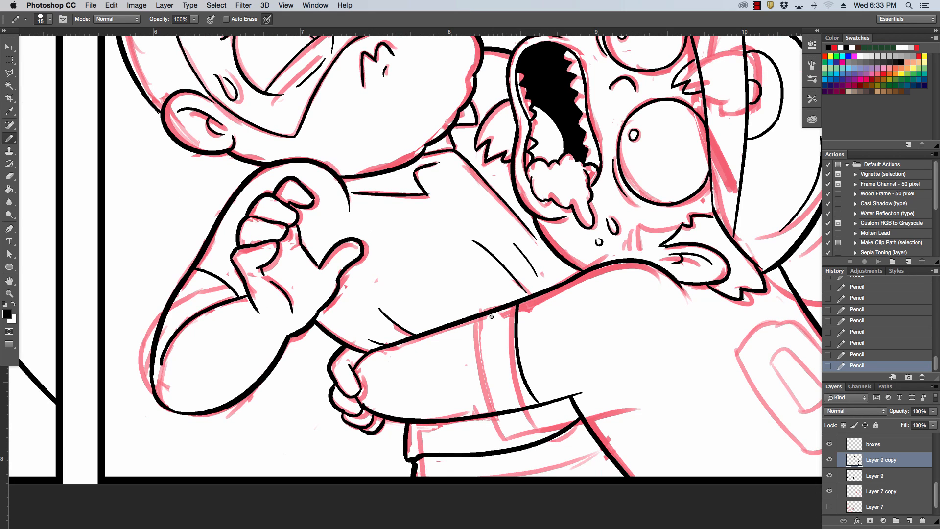
mouse_move(536, 409)
left_mouse_down()
mouse_move(518, 361)
mouse_move(540, 406)
mouse_move(559, 398)
mouse_move(532, 401)
mouse_move(494, 378)
mouse_move(502, 426)
mouse_move(496, 402)
mouse_move(501, 367)
mouse_move(513, 415)
mouse_move(525, 405)
mouse_move(514, 327)
mouse_move(521, 306)
mouse_move(514, 336)
mouse_move(518, 297)
left_mouse_up()
left_click_drag(521, 295, 529, 294)
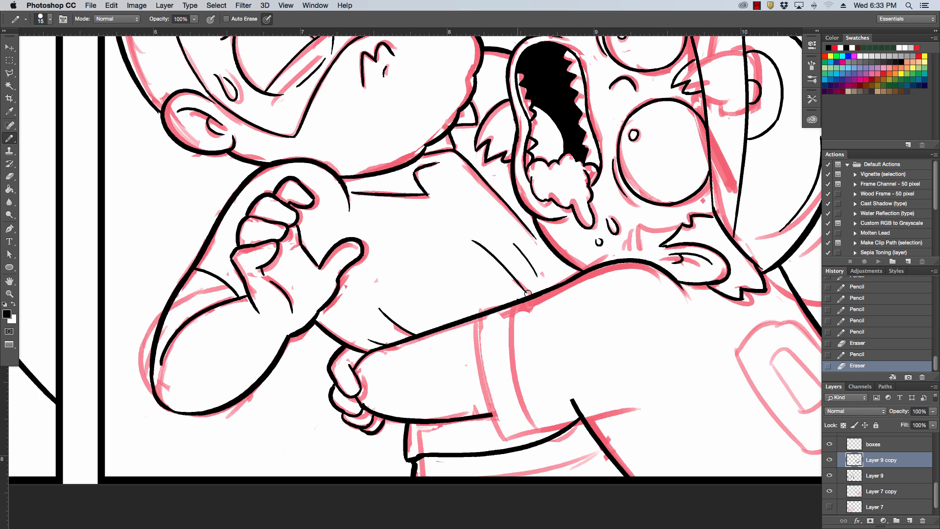
mouse_move(552, 405)
left_mouse_down()
mouse_move(609, 406)
mouse_move(549, 423)
mouse_move(645, 400)
mouse_move(596, 373)
mouse_move(582, 316)
mouse_move(453, 372)
left_mouse_up()
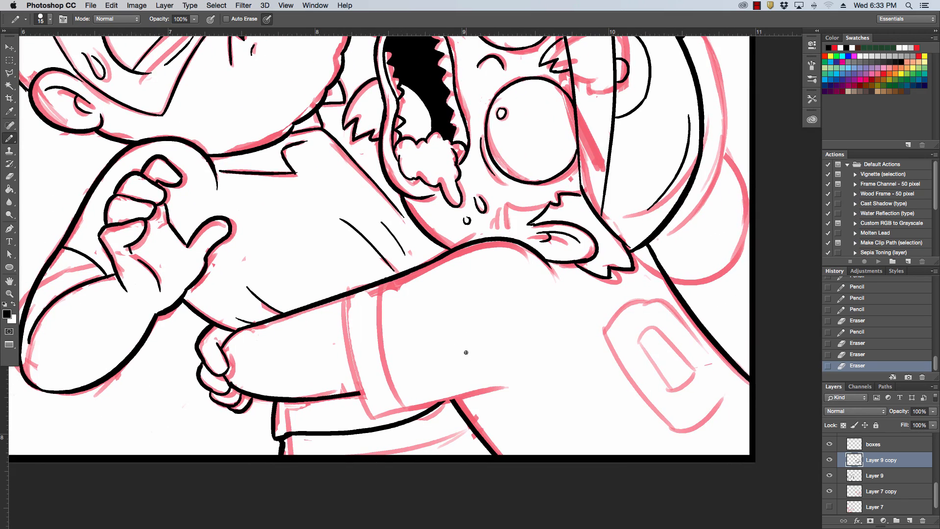
Hide the red sketch on Layer 7 copy with the whole comic in view, and touch up the line beside the right boy's far eye.
key("super+0")
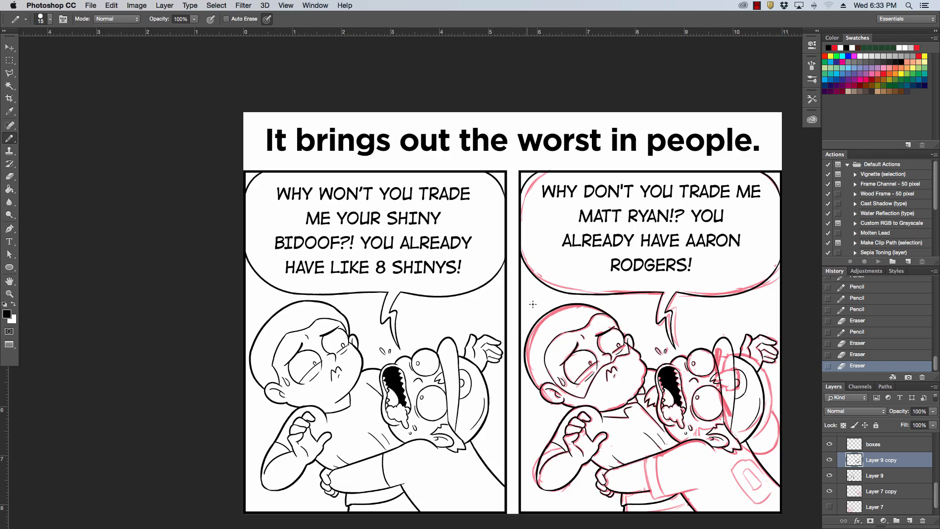
mouse_move(532, 304)
left_mouse_down()
mouse_move(500, 254)
mouse_move(481, 245)
left_mouse_up()
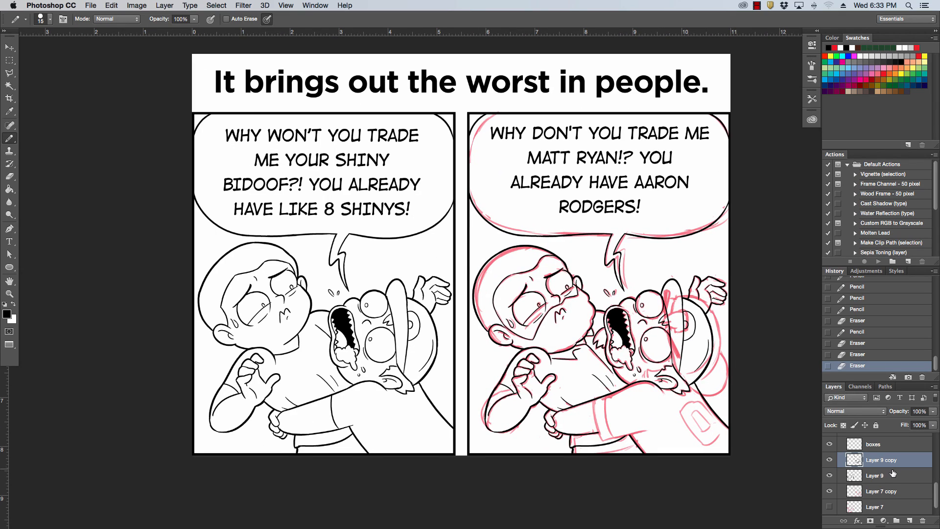
left_click(830, 491)
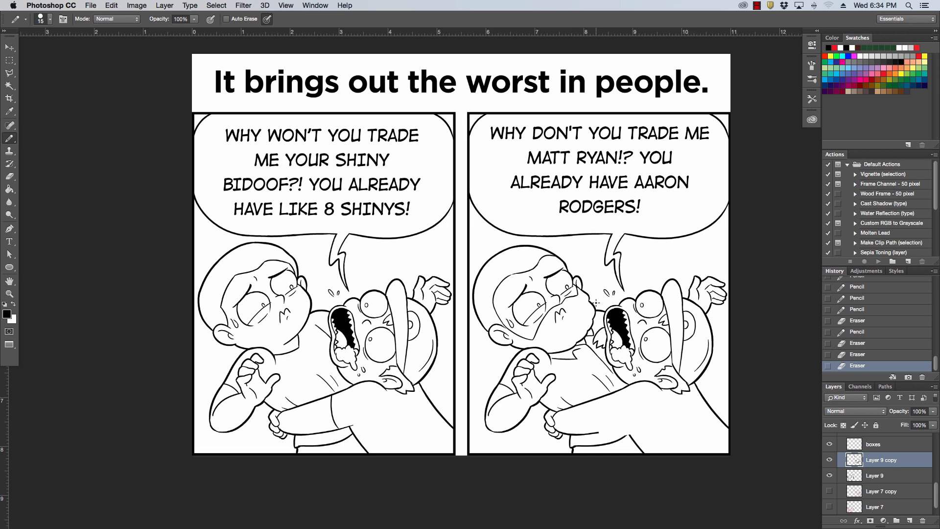
left_click_drag(575, 286, 578, 288)
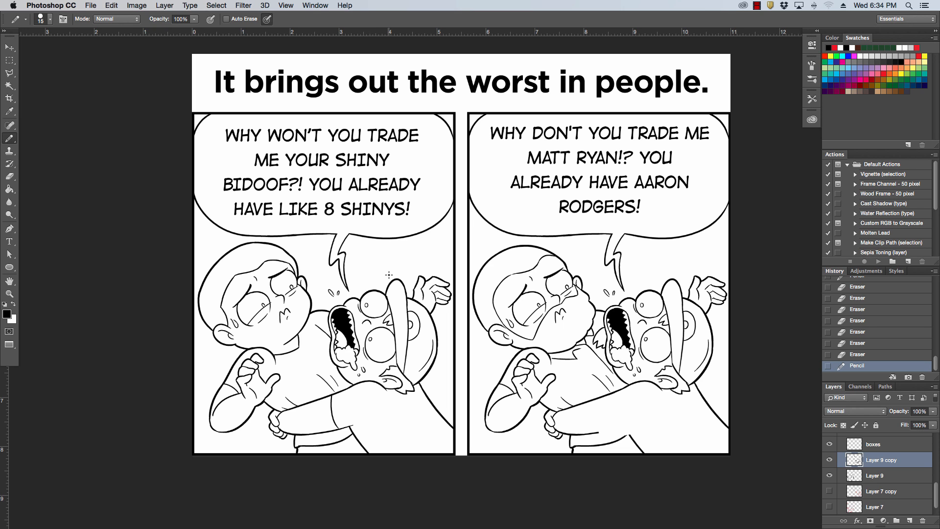
left_click(757, 6)
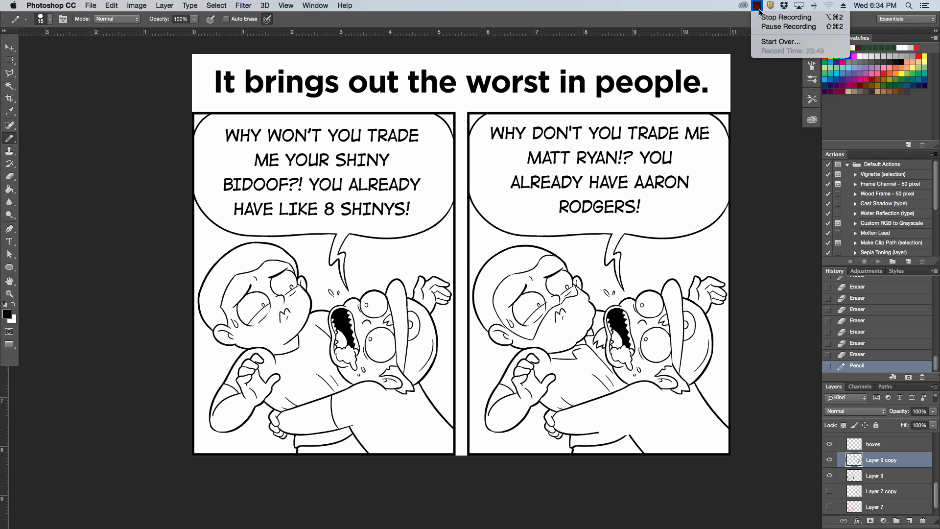